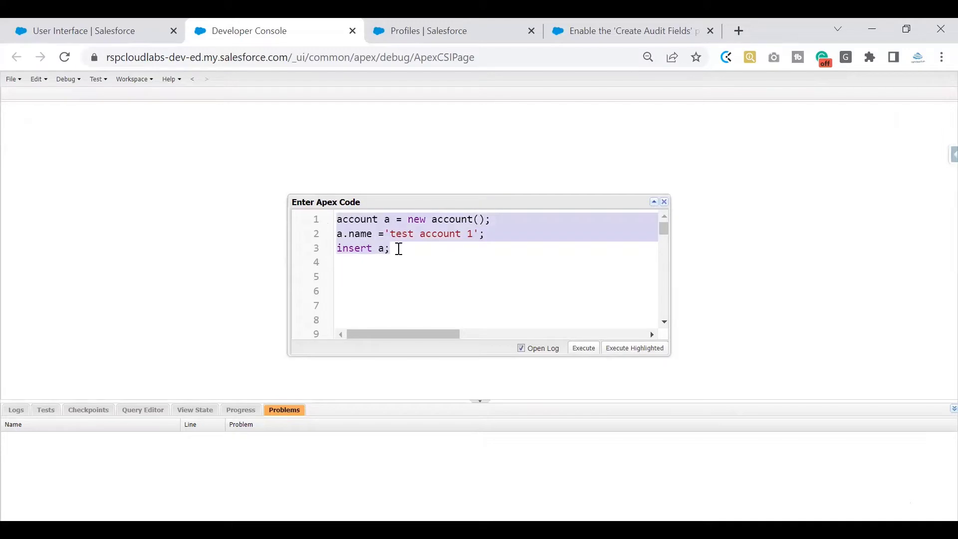
Review the three-line account insert code and move the Enter Apex Code window slightly higher.
{"action": "left_click_drag", "start_coordinate": [399, 249], "coordinate": [327, 199]}
{"action": "left_click_drag", "start_coordinate": [397, 249], "coordinate": [350, 209]}
{"action": "left_click_drag", "start_coordinate": [425, 200], "coordinate": [415, 178]}
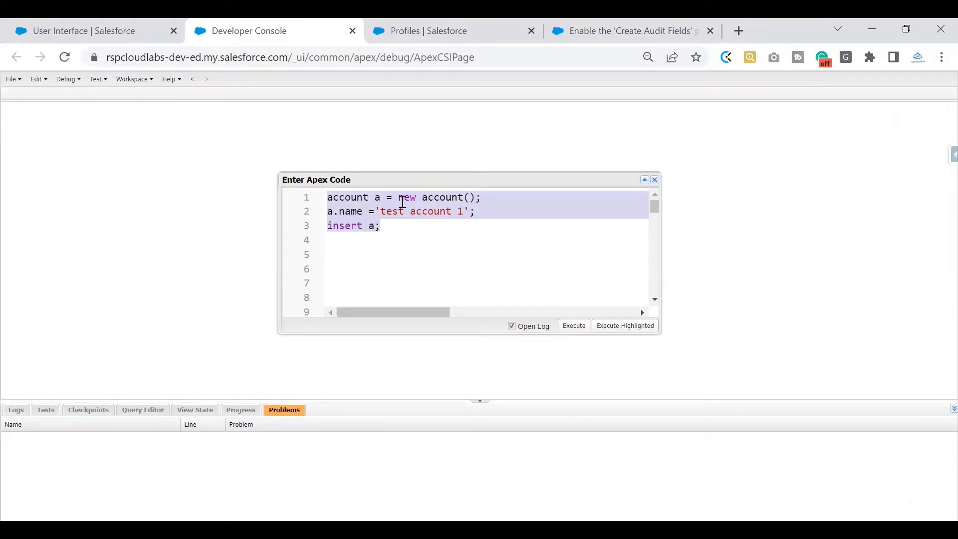
Look through the New Account form down to the Description Information section and close it without saving.
{"action": "left_click", "coordinate": [120, 33]}
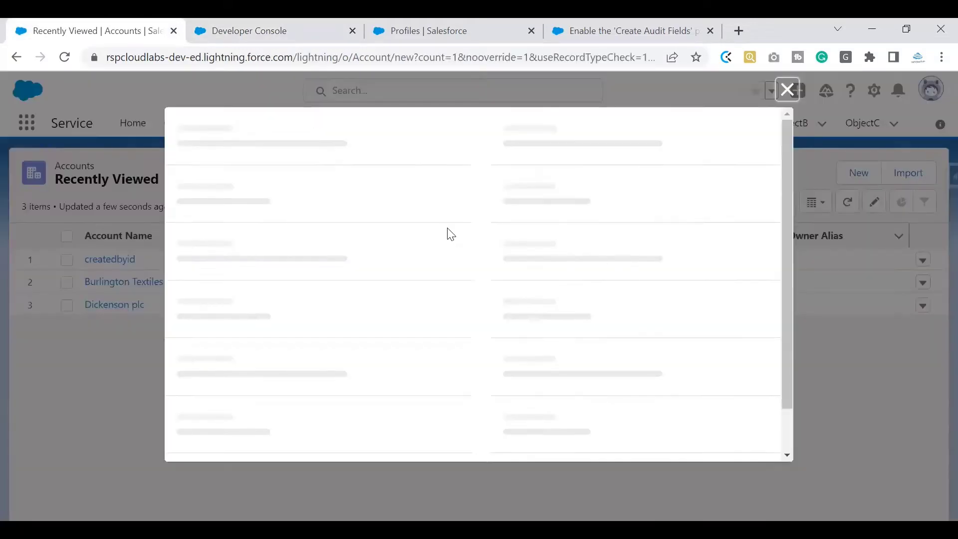
{"action": "left_click_drag", "start_coordinate": [786, 180], "coordinate": [784, 293]}
{"action": "left_click_drag", "start_coordinate": [787, 253], "coordinate": [788, 154]}
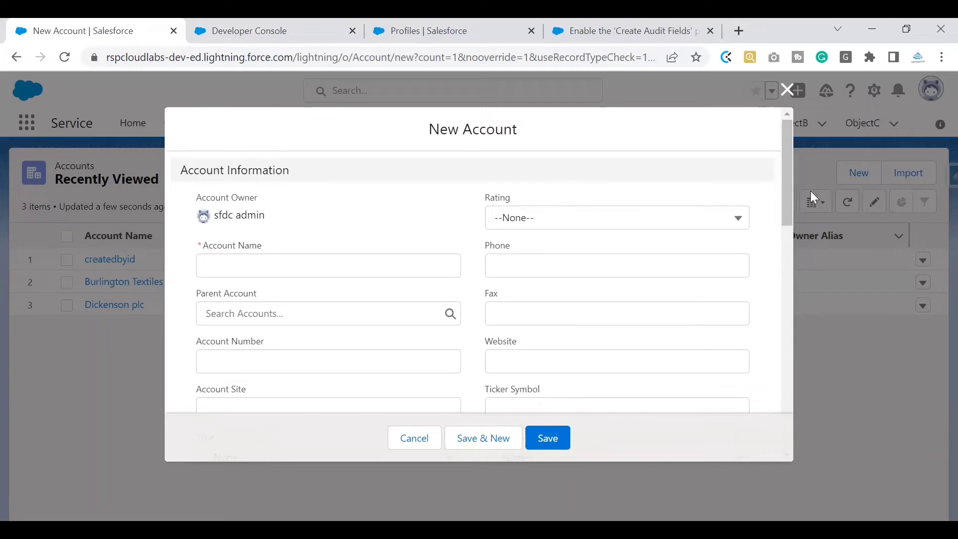
{"action": "left_click_drag", "start_coordinate": [788, 191], "coordinate": [764, 378]}
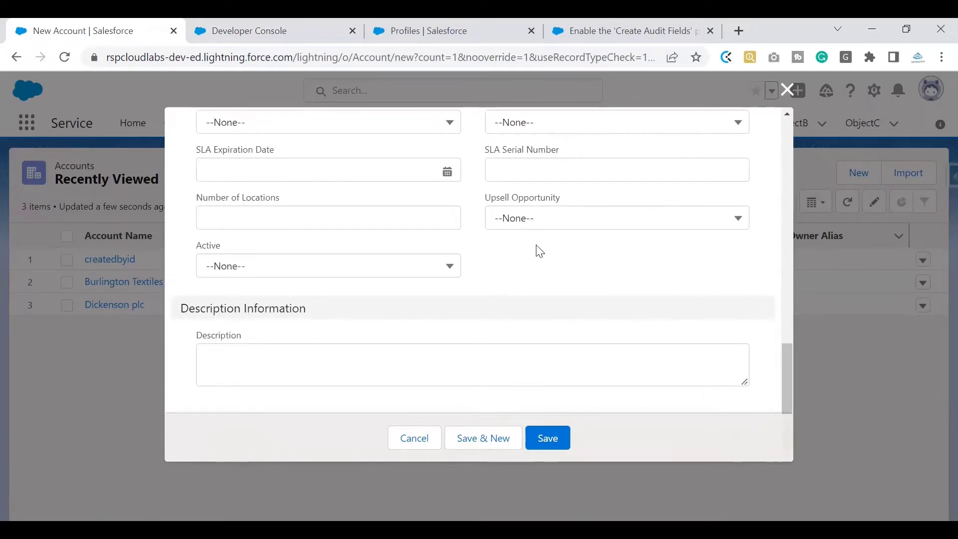
{"action": "key", "text": "ctrl+alt+g"}
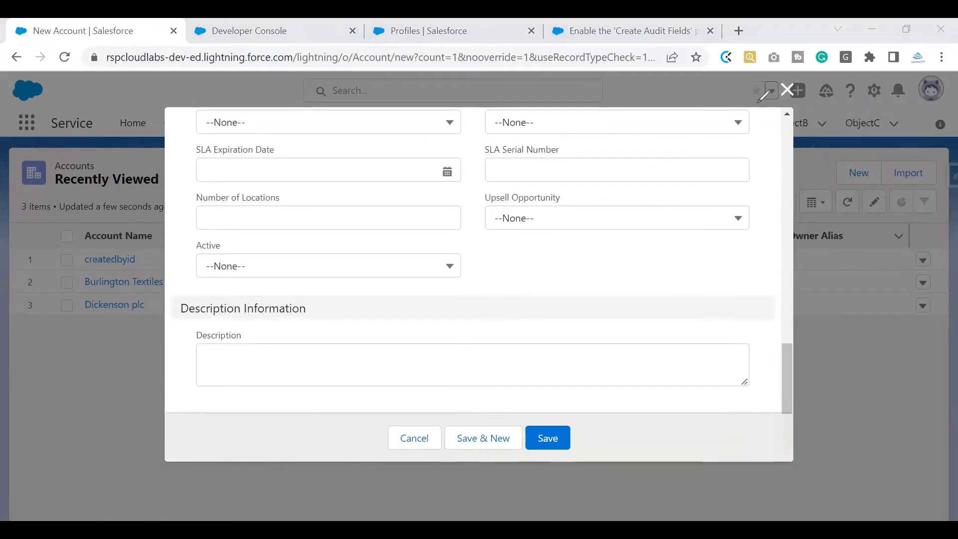
{"action": "left_click", "coordinate": [787, 90]}
Open the details of the Burlington Textiles Corp of America account and examine its Created By user and date.
{"action": "left_click", "coordinate": [111, 281]}
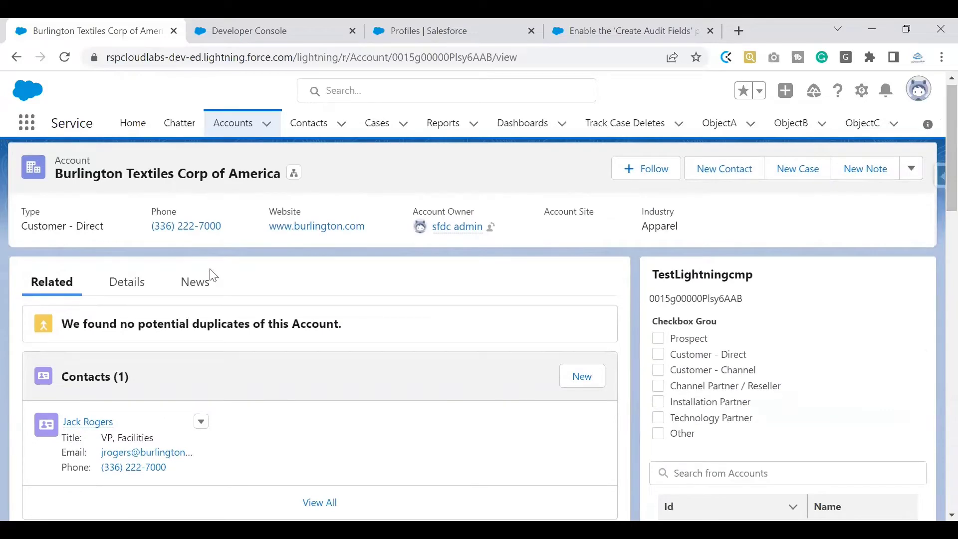
{"action": "left_click", "coordinate": [129, 282]}
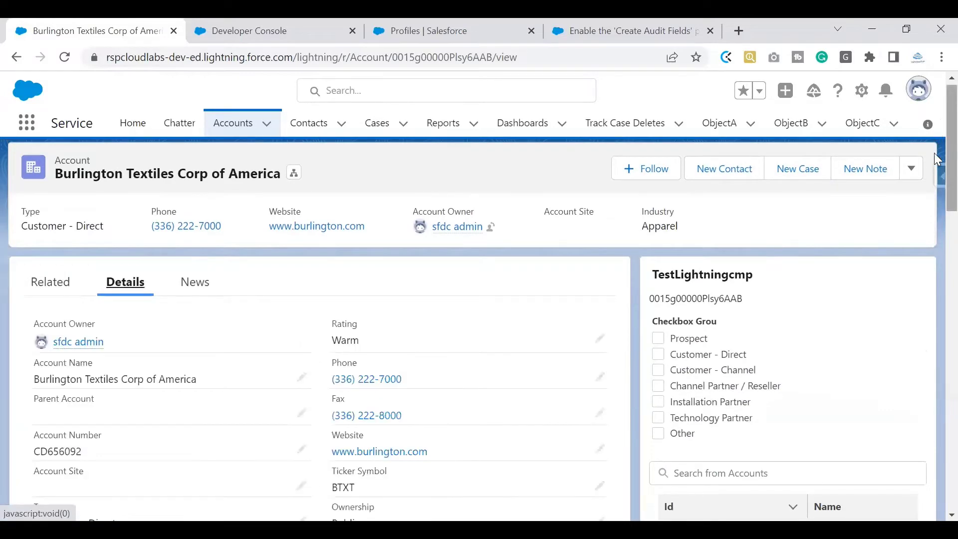
{"action": "scroll", "coordinate": [938, 159], "scroll_direction": "down", "scroll_amount": 10}
{"action": "scroll", "coordinate": [935, 278], "scroll_direction": "up", "scroll_amount": 3}
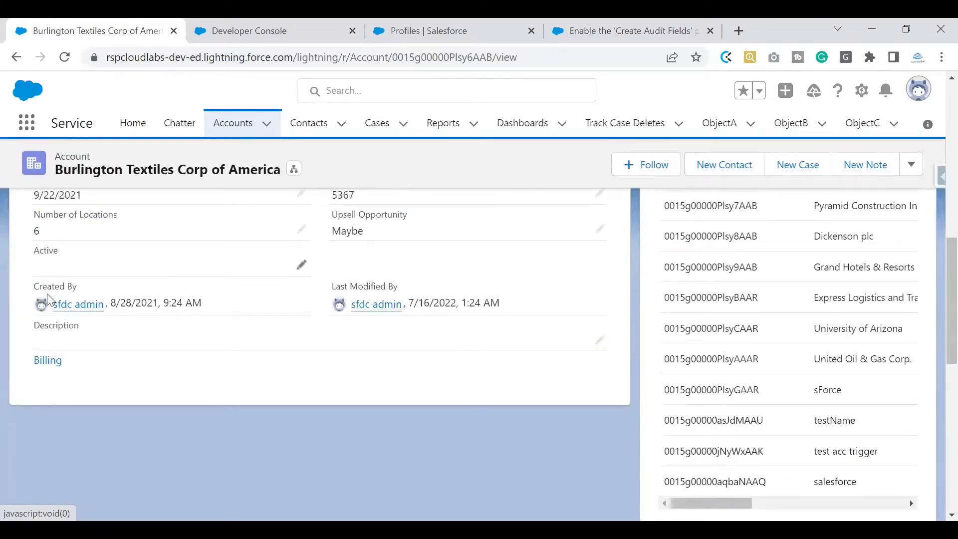
{"action": "left_click_drag", "start_coordinate": [30, 286], "coordinate": [87, 292]}
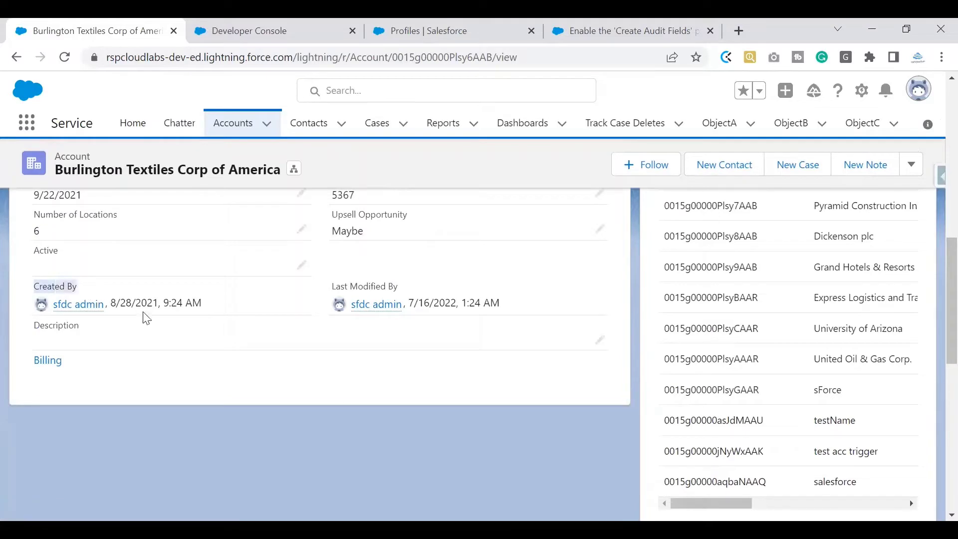
{"action": "mouse_move", "coordinate": [87, 306]}
{"action": "left_click_drag", "start_coordinate": [110, 303], "coordinate": [205, 306]}
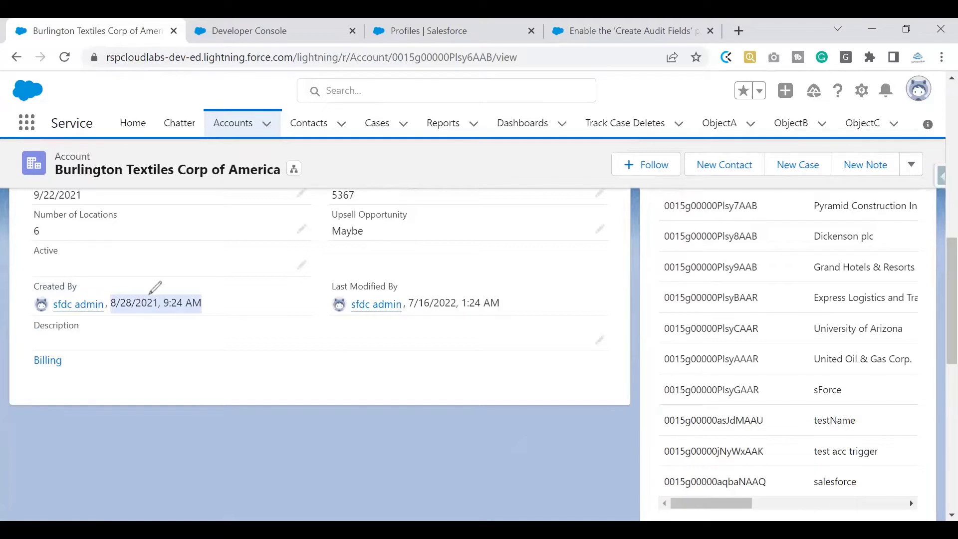
{"action": "left_click_drag", "start_coordinate": [145, 284], "coordinate": [150, 295]}
{"action": "mouse_move", "coordinate": [147, 276]}
{"action": "left_mouse_down"}
{"action": "mouse_move", "coordinate": [153, 290]}
{"action": "mouse_move", "coordinate": [175, 281]}
{"action": "left_mouse_up"}
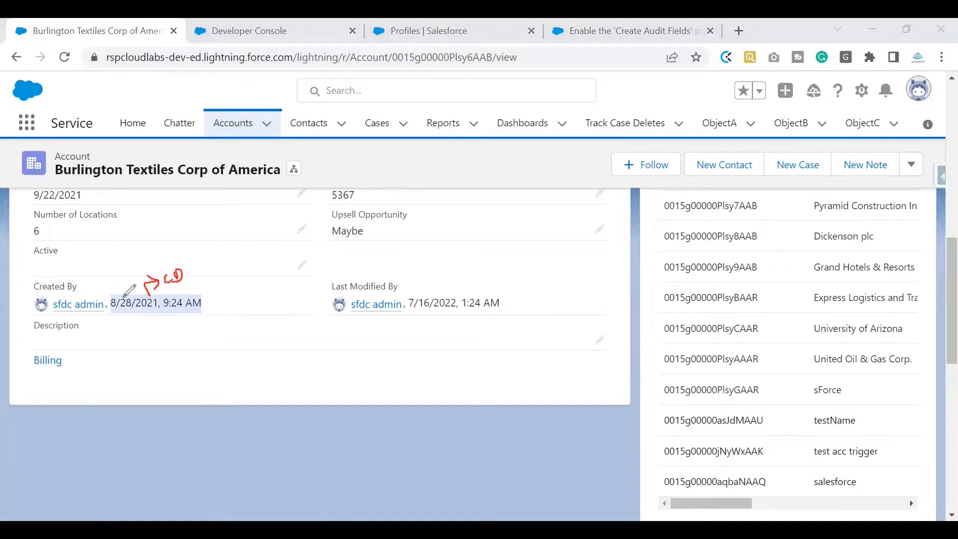
{"action": "mouse_move", "coordinate": [57, 314]}
{"action": "left_mouse_down"}
{"action": "mouse_move", "coordinate": [97, 313]}
{"action": "mouse_move", "coordinate": [96, 287]}
{"action": "mouse_move", "coordinate": [131, 260]}
{"action": "mouse_move", "coordinate": [139, 268]}
{"action": "mouse_move", "coordinate": [127, 272]}
{"action": "left_mouse_up"}
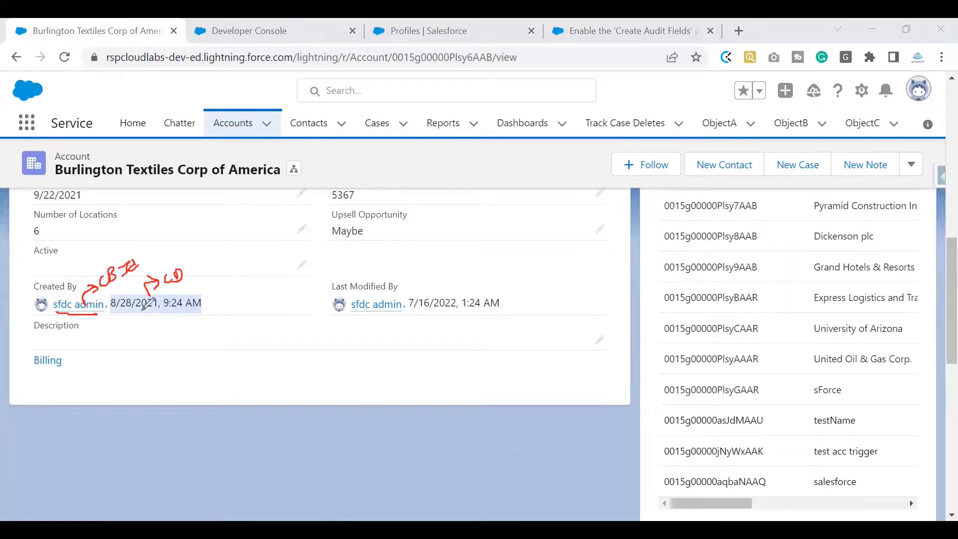
{"action": "left_click_drag", "start_coordinate": [120, 316], "coordinate": [201, 313]}
{"action": "left_click_drag", "start_coordinate": [352, 313], "coordinate": [498, 310]}
{"action": "mouse_move", "coordinate": [20, 280]}
{"action": "left_mouse_down"}
{"action": "mouse_move", "coordinate": [531, 311]}
{"action": "mouse_move", "coordinate": [501, 288]}
{"action": "mouse_move", "coordinate": [50, 273]}
{"action": "left_mouse_up"}
{"action": "left_click_drag", "start_coordinate": [446, 285], "coordinate": [481, 268]}
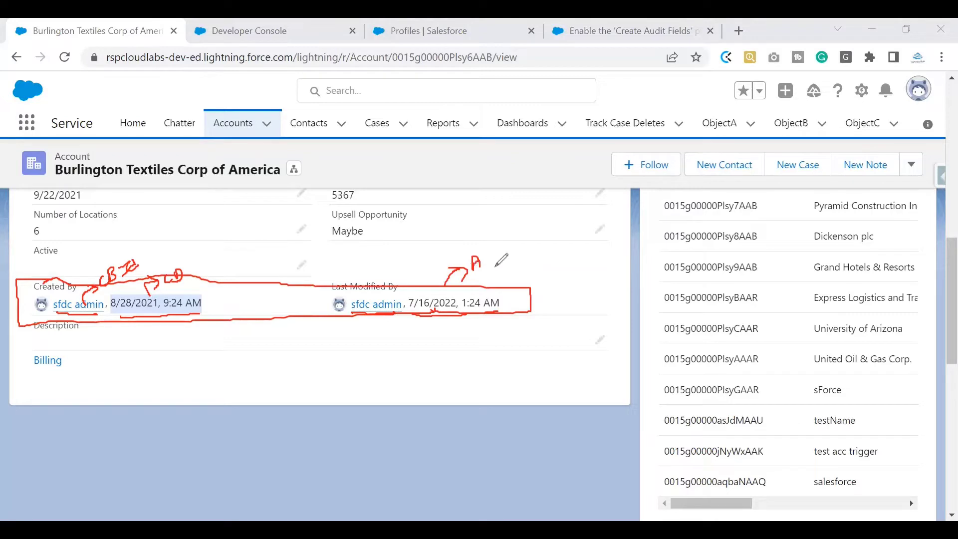
{"action": "mouse_move", "coordinate": [479, 255]}
{"action": "left_mouse_down"}
{"action": "mouse_move", "coordinate": [510, 234]}
{"action": "mouse_move", "coordinate": [502, 278]}
{"action": "mouse_move", "coordinate": [535, 250]}
{"action": "mouse_move", "coordinate": [519, 268]}
{"action": "mouse_move", "coordinate": [546, 258]}
{"action": "mouse_move", "coordinate": [526, 238]}
{"action": "left_mouse_up"}
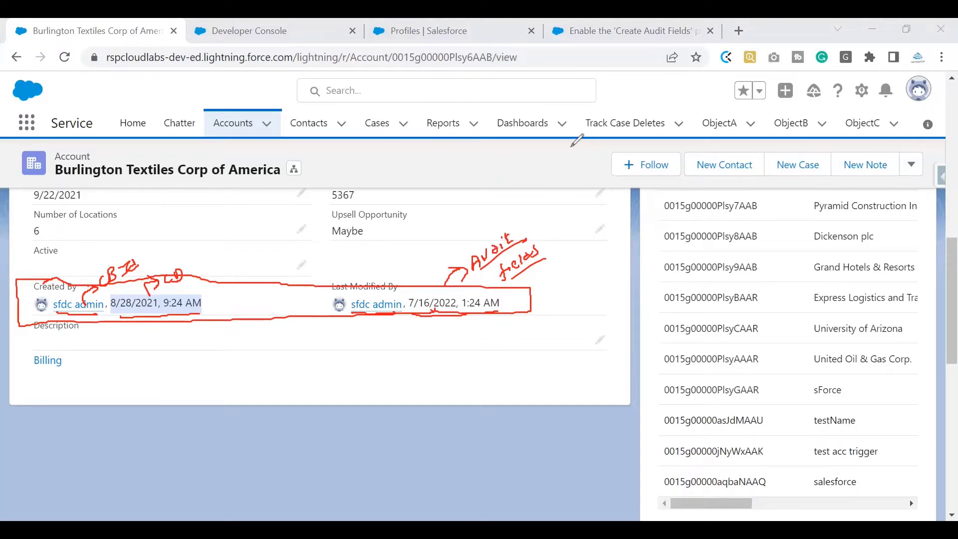
{"action": "key", "text": "e"}
{"action": "key", "text": "Escape"}
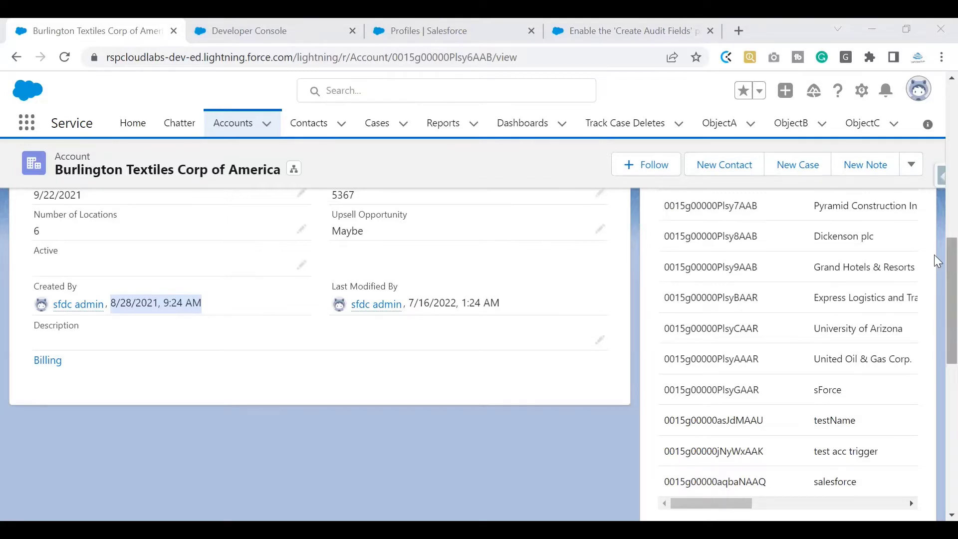
Return to the accounts list, check a new account form for editable audit fields, and close it without saving.
{"action": "left_click_drag", "start_coordinate": [934, 254], "coordinate": [938, 139]}
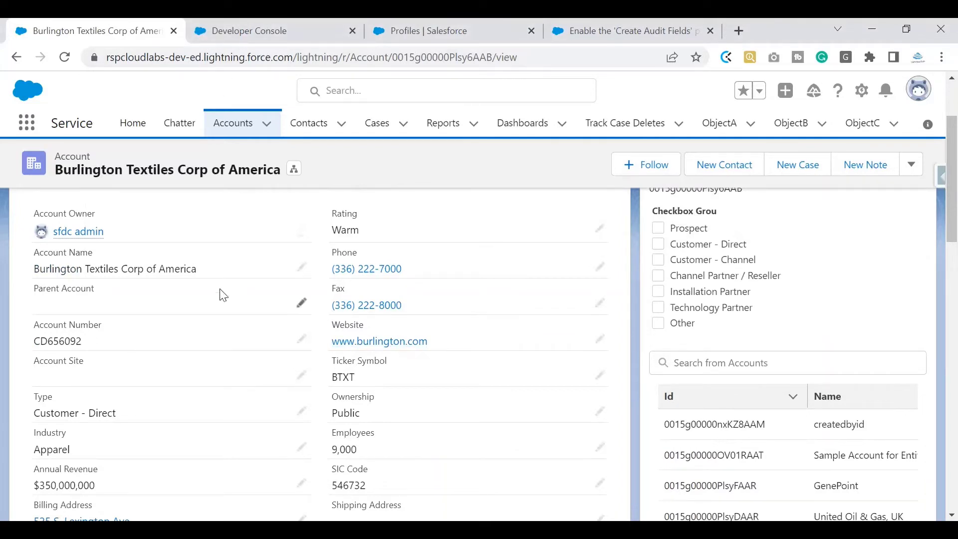
{"action": "left_click", "coordinate": [233, 131]}
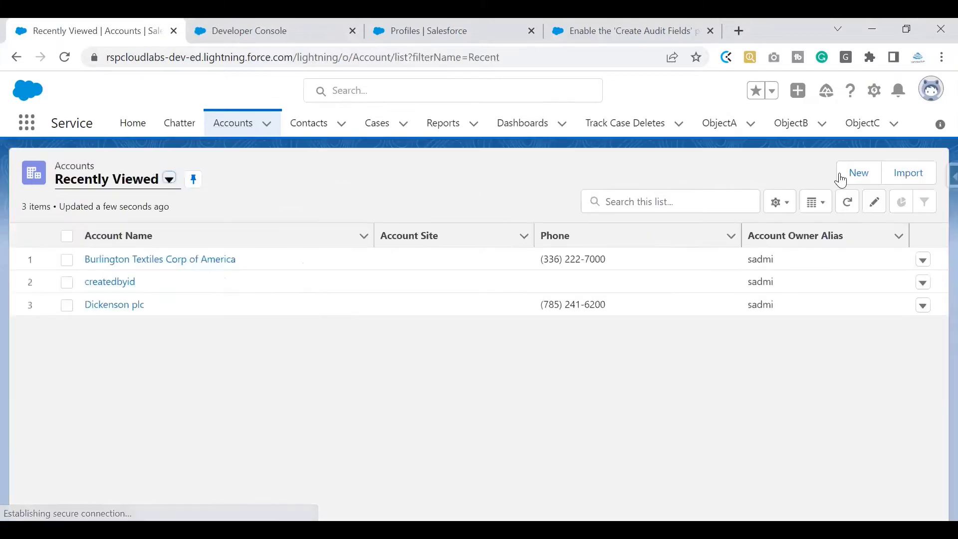
{"action": "left_click", "coordinate": [841, 180]}
{"action": "left_click_drag", "start_coordinate": [783, 216], "coordinate": [775, 165]}
{"action": "scroll", "coordinate": [759, 349], "scroll_direction": "up", "scroll_amount": 5}
{"action": "scroll", "coordinate": [757, 394], "scroll_direction": "down", "scroll_amount": 5}
{"action": "scroll", "coordinate": [764, 363], "scroll_direction": "up", "scroll_amount": 1}
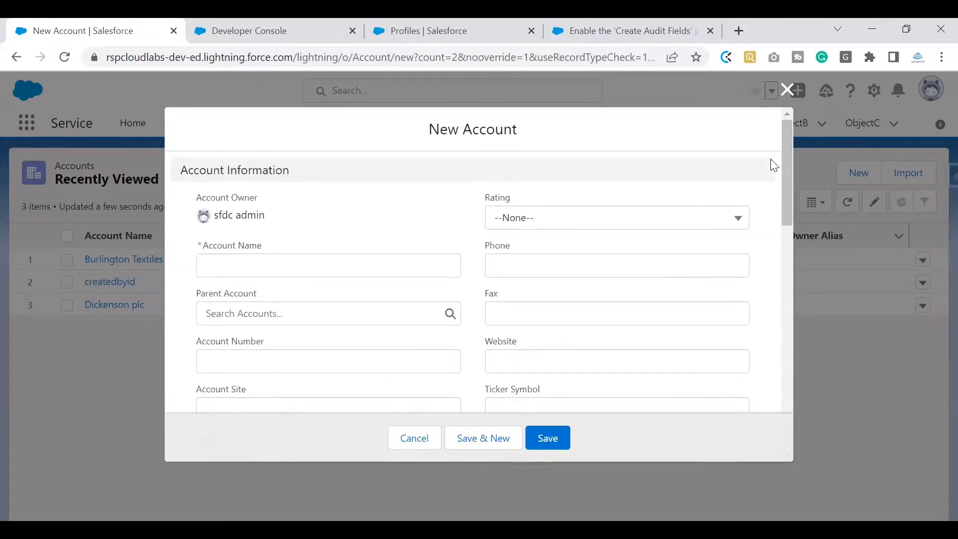
{"action": "left_click", "coordinate": [788, 92]}
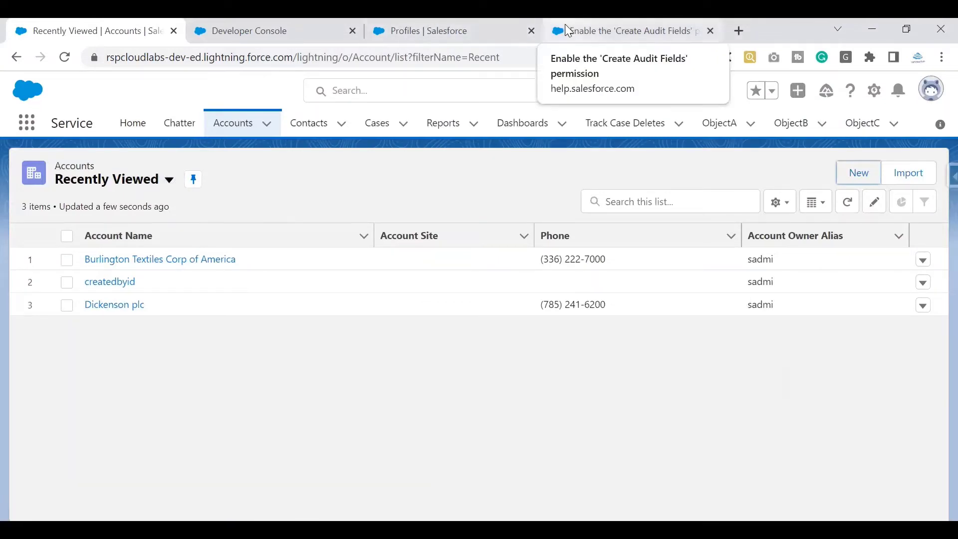
Execute only the highlighted Apex code in the Developer Console to insert an account named 'test account 1'.
{"action": "left_click", "coordinate": [279, 31]}
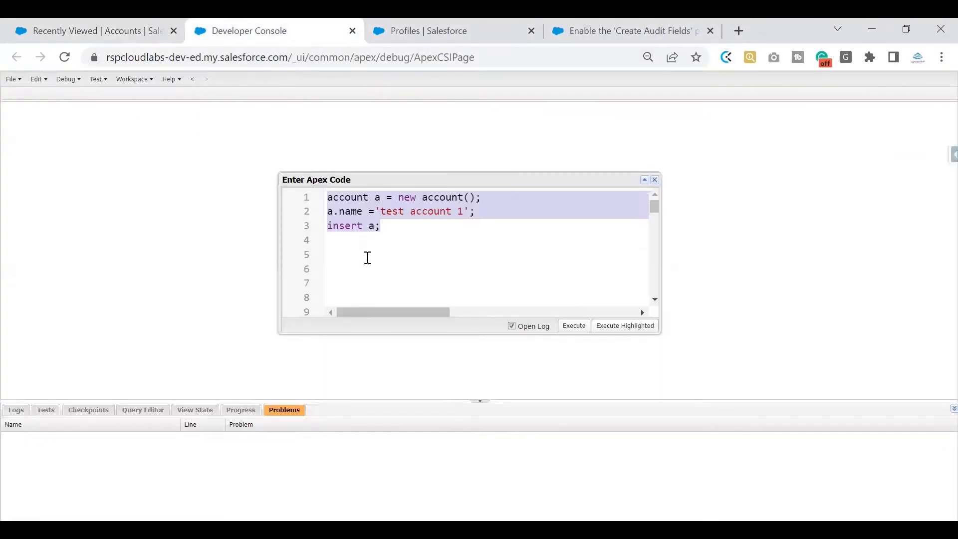
{"action": "left_click", "coordinate": [403, 230]}
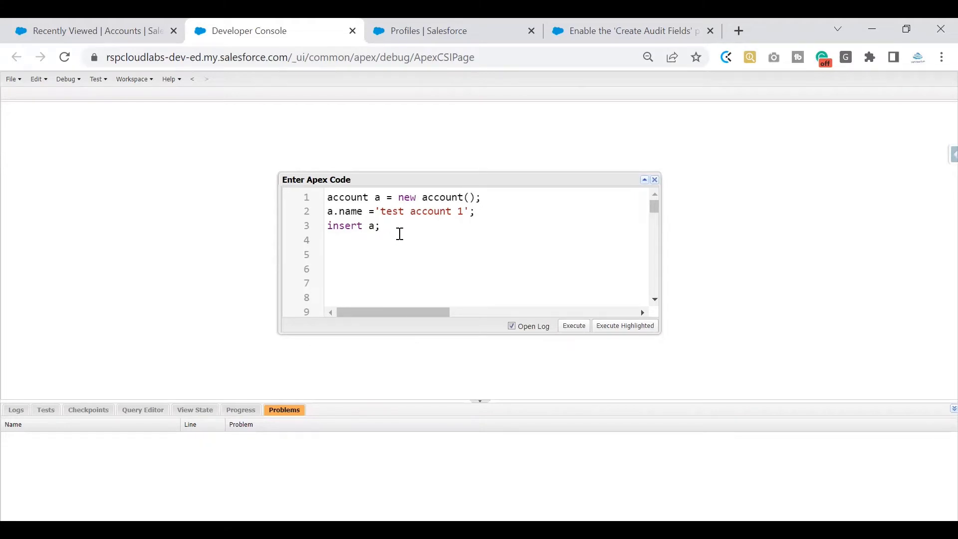
{"action": "left_click_drag", "start_coordinate": [392, 228], "coordinate": [306, 196]}
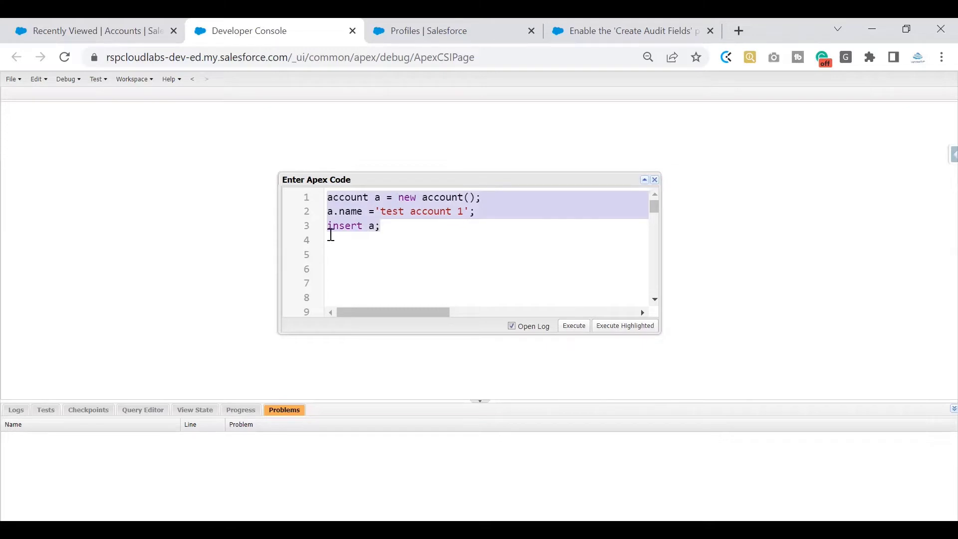
{"action": "left_click_drag", "start_coordinate": [357, 181], "coordinate": [348, 172]}
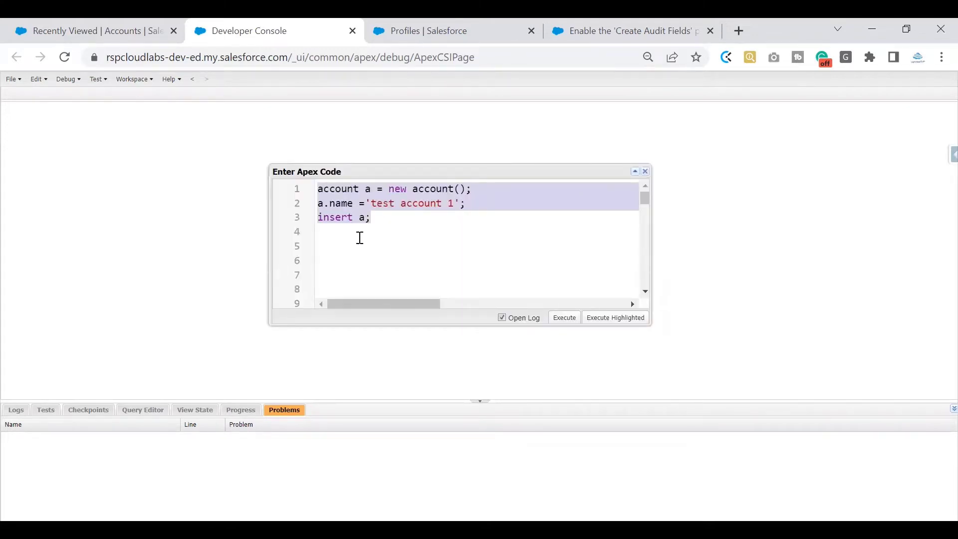
{"action": "left_click_drag", "start_coordinate": [390, 216], "coordinate": [317, 188]}
{"action": "left_click_drag", "start_coordinate": [381, 219], "coordinate": [318, 191]}
{"action": "left_click", "coordinate": [605, 320]}
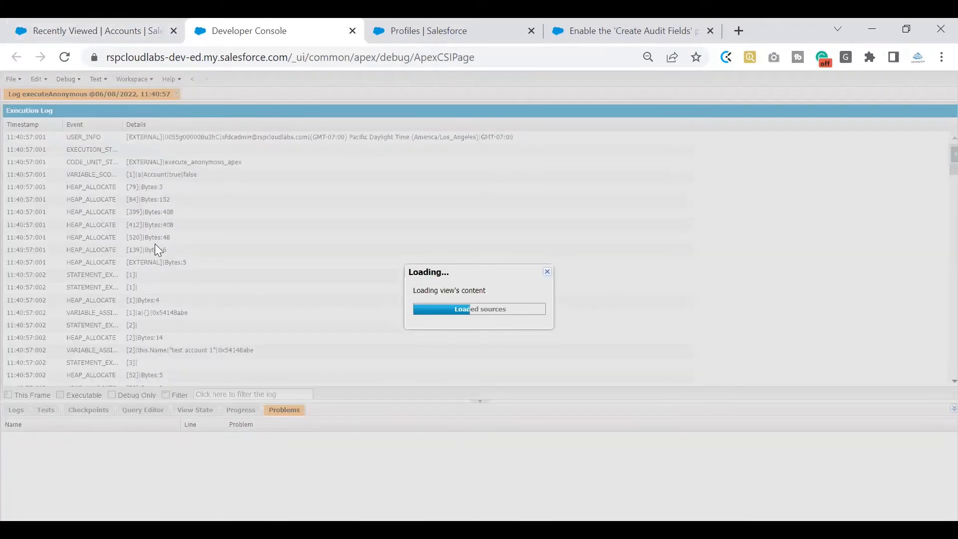
Refresh the accounts list and open the 'test account 1' record to inspect its Created By and Last Modified By fields.
{"action": "left_click", "coordinate": [112, 33]}
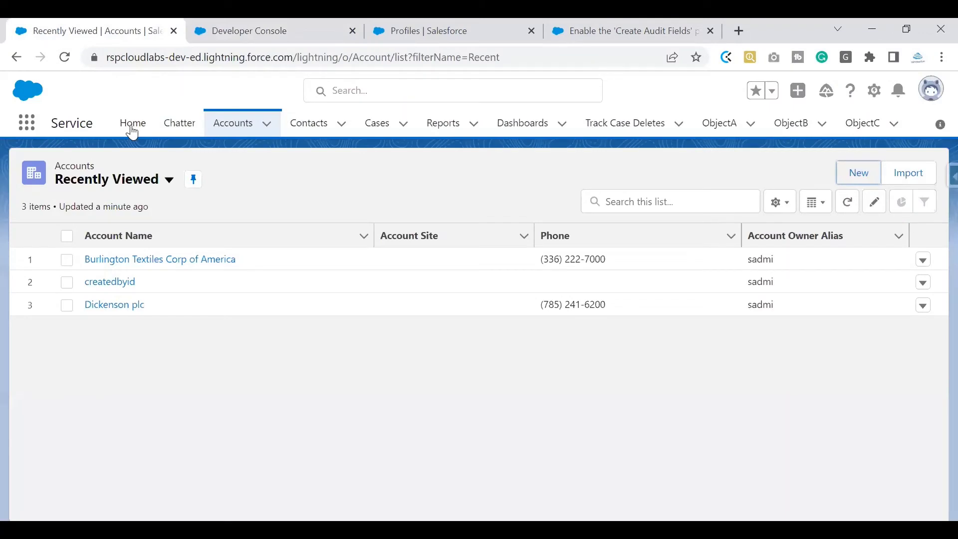
{"action": "left_click", "coordinate": [206, 126]}
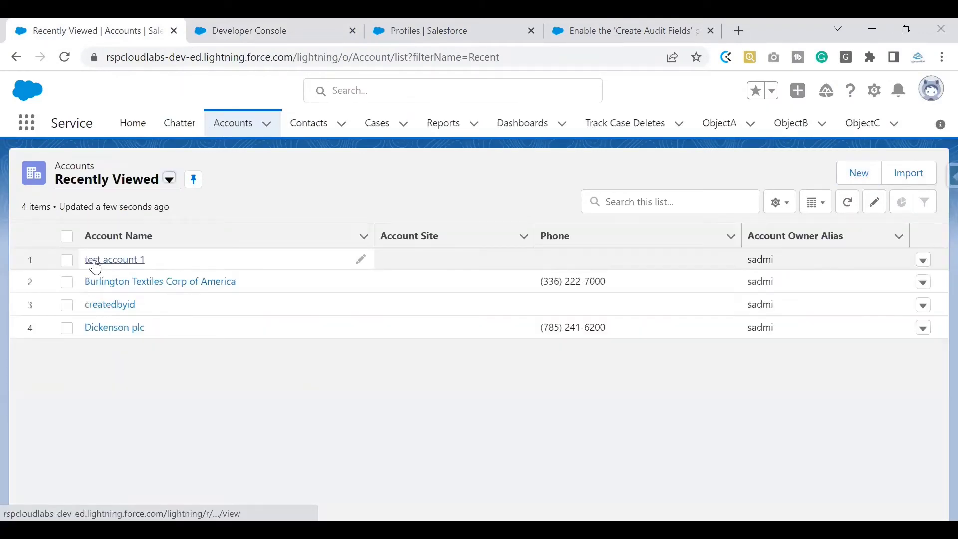
{"action": "left_click", "coordinate": [93, 260]}
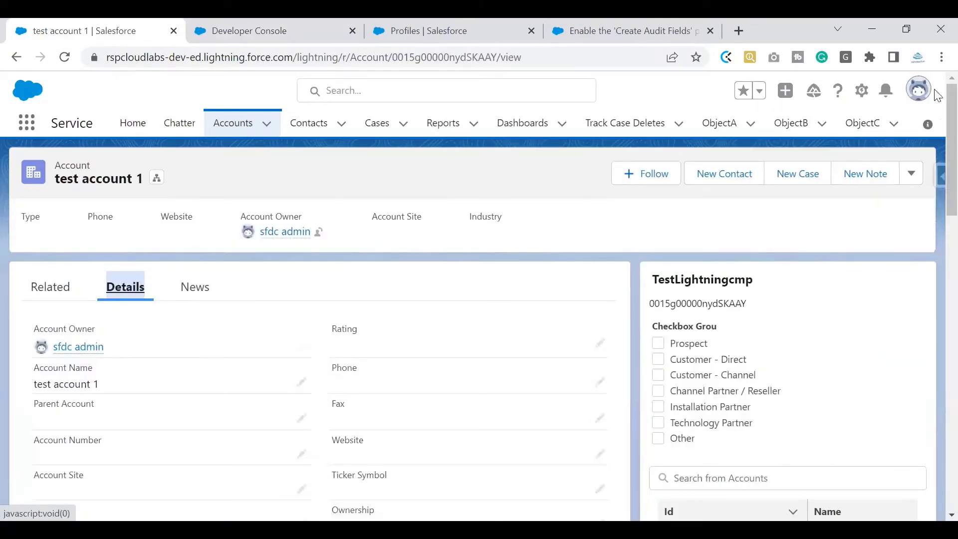
{"action": "scroll", "coordinate": [747, 222], "scroll_direction": "down", "scroll_amount": 8}
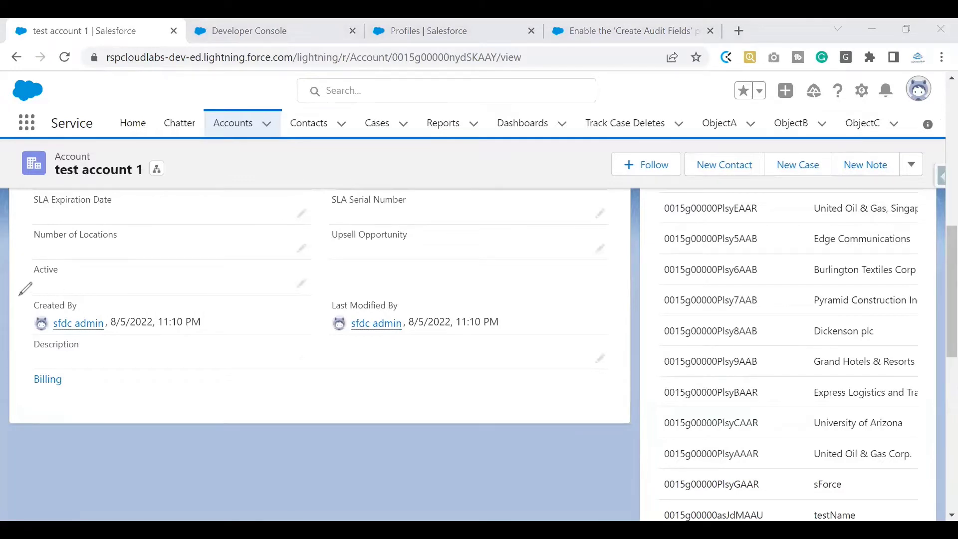
{"action": "mouse_move", "coordinate": [52, 298]}
{"action": "left_mouse_down"}
{"action": "mouse_move", "coordinate": [18, 327]}
{"action": "mouse_move", "coordinate": [73, 333]}
{"action": "left_mouse_up"}
{"action": "left_click_drag", "start_coordinate": [136, 330], "coordinate": [35, 300]}
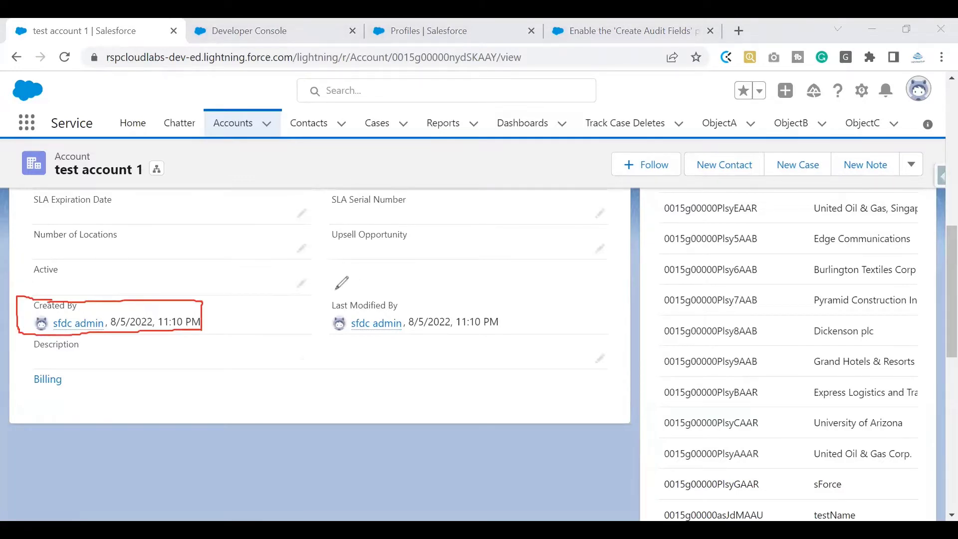
{"action": "mouse_move", "coordinate": [349, 291]}
{"action": "left_mouse_down"}
{"action": "mouse_move", "coordinate": [382, 337]}
{"action": "mouse_move", "coordinate": [488, 343]}
{"action": "mouse_move", "coordinate": [391, 279]}
{"action": "mouse_move", "coordinate": [349, 288]}
{"action": "left_mouse_up"}
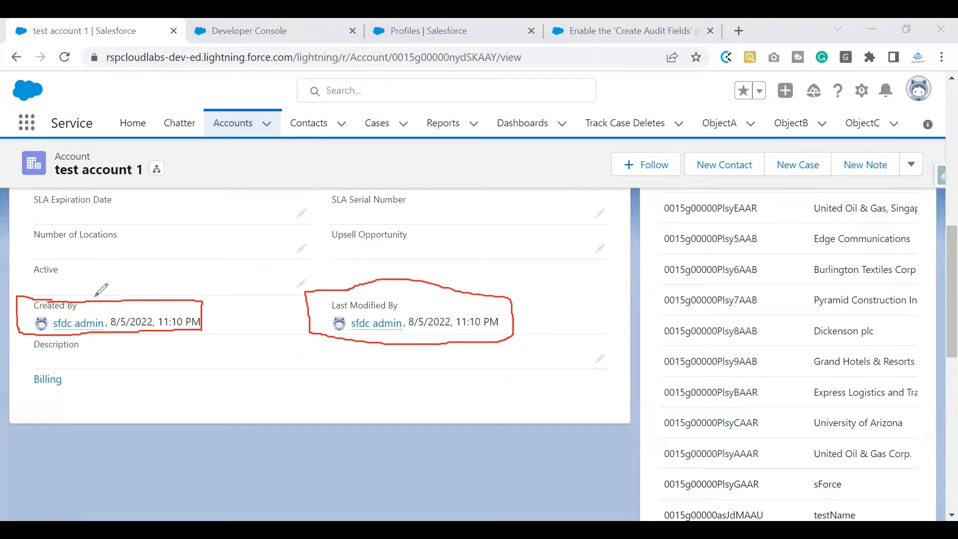
{"action": "left_click_drag", "start_coordinate": [90, 299], "coordinate": [118, 282]}
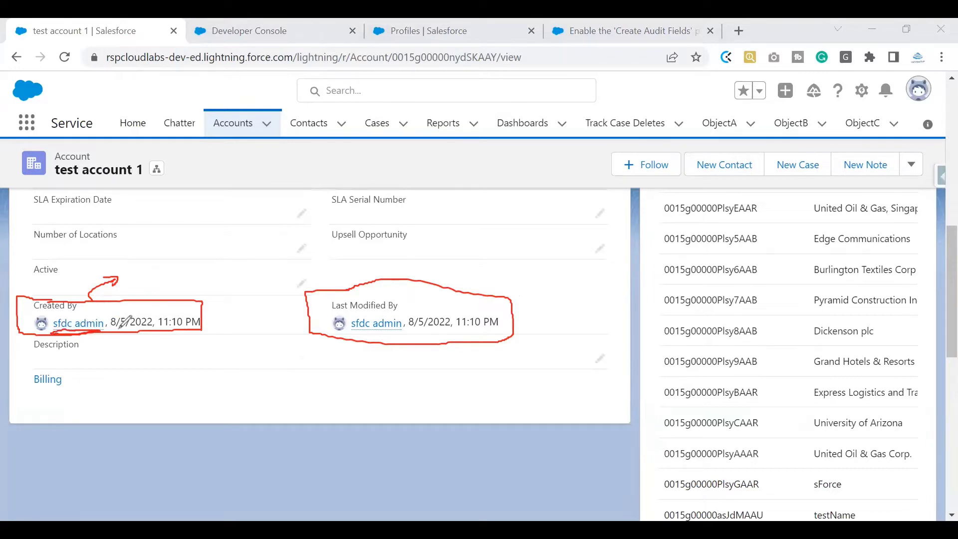
{"action": "mouse_move", "coordinate": [127, 333]}
{"action": "left_mouse_down"}
{"action": "mouse_move", "coordinate": [202, 335]}
{"action": "mouse_move", "coordinate": [125, 334]}
{"action": "left_mouse_up"}
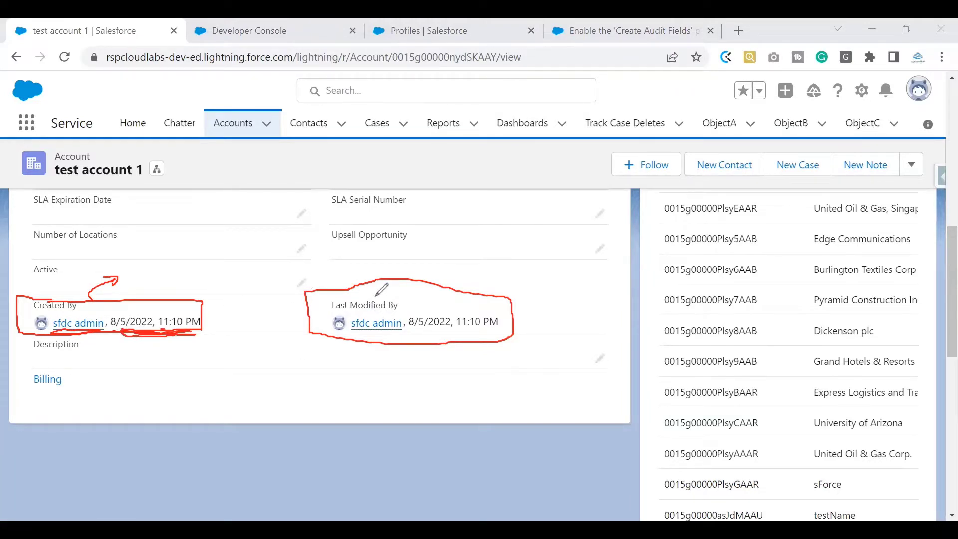
{"action": "mouse_move", "coordinate": [359, 330]}
{"action": "left_mouse_down"}
{"action": "mouse_move", "coordinate": [404, 328]}
{"action": "mouse_move", "coordinate": [359, 322]}
{"action": "mouse_move", "coordinate": [361, 330]}
{"action": "mouse_move", "coordinate": [475, 330]}
{"action": "mouse_move", "coordinate": [419, 318]}
{"action": "mouse_move", "coordinate": [432, 333]}
{"action": "left_mouse_up"}
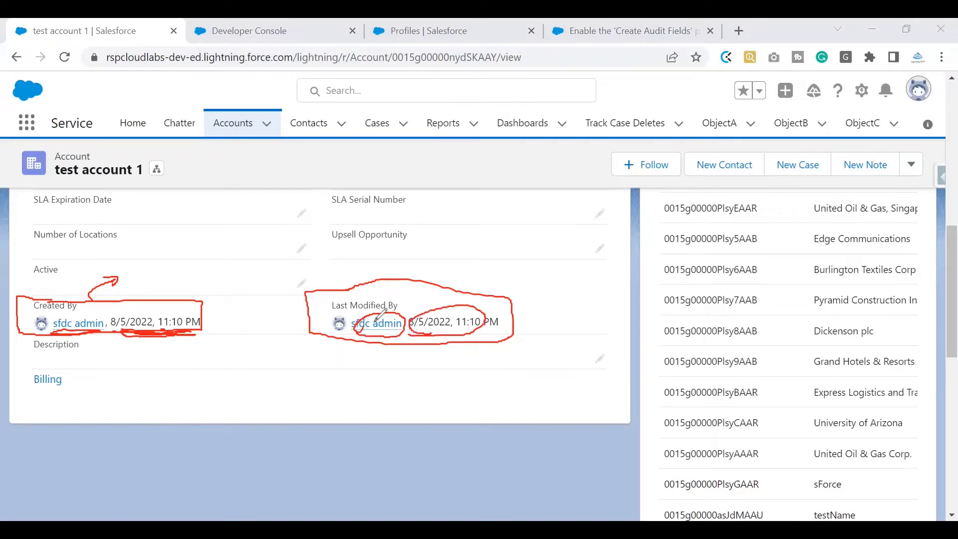
{"action": "mouse_move", "coordinate": [211, 321]}
{"action": "left_mouse_down"}
{"action": "mouse_move", "coordinate": [260, 315]}
{"action": "mouse_move", "coordinate": [250, 330]}
{"action": "mouse_move", "coordinate": [210, 321]}
{"action": "left_mouse_up"}
{"action": "left_click_drag", "start_coordinate": [210, 322], "coordinate": [232, 331]}
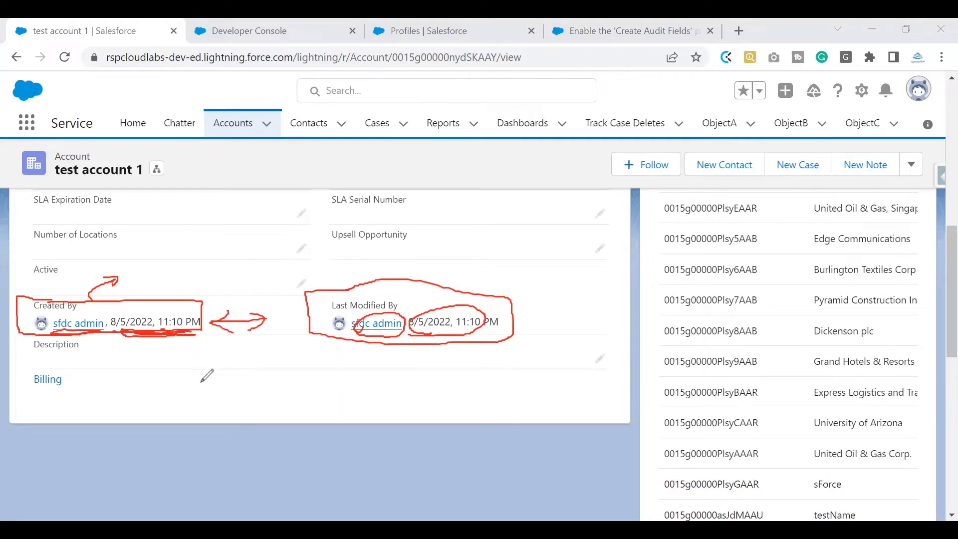
{"action": "left_click_drag", "start_coordinate": [176, 362], "coordinate": [171, 379]}
{"action": "mouse_move", "coordinate": [177, 358]}
{"action": "left_mouse_down"}
{"action": "mouse_move", "coordinate": [187, 368]}
{"action": "mouse_move", "coordinate": [234, 333]}
{"action": "mouse_move", "coordinate": [199, 372]}
{"action": "mouse_move", "coordinate": [246, 347]}
{"action": "mouse_move", "coordinate": [233, 384]}
{"action": "left_mouse_up"}
{"action": "mouse_move", "coordinate": [223, 381]}
{"action": "left_mouse_down"}
{"action": "mouse_move", "coordinate": [237, 380]}
{"action": "mouse_move", "coordinate": [238, 405]}
{"action": "left_mouse_up"}
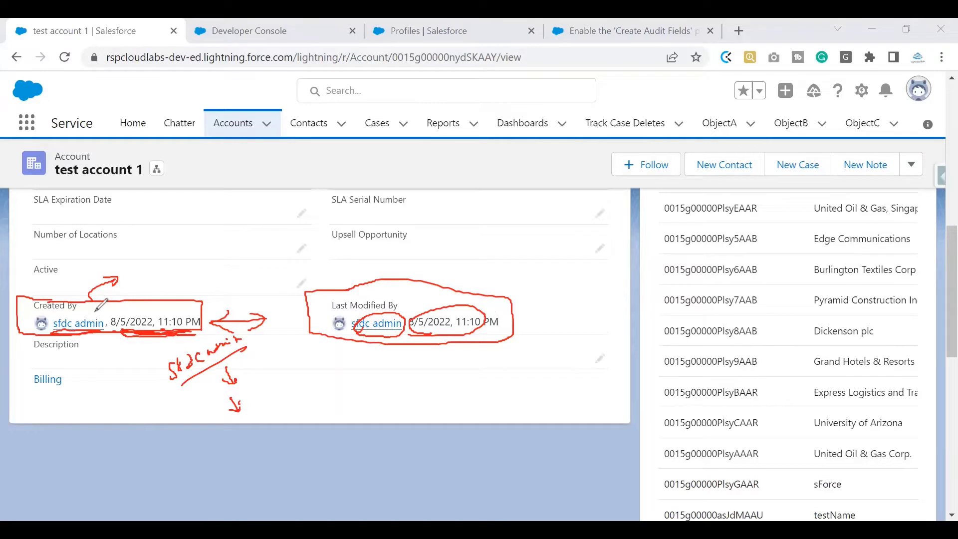
{"action": "mouse_move", "coordinate": [386, 368]}
{"action": "left_mouse_down"}
{"action": "mouse_move", "coordinate": [432, 360]}
{"action": "mouse_move", "coordinate": [439, 371]}
{"action": "mouse_move", "coordinate": [417, 404]}
{"action": "left_mouse_up"}
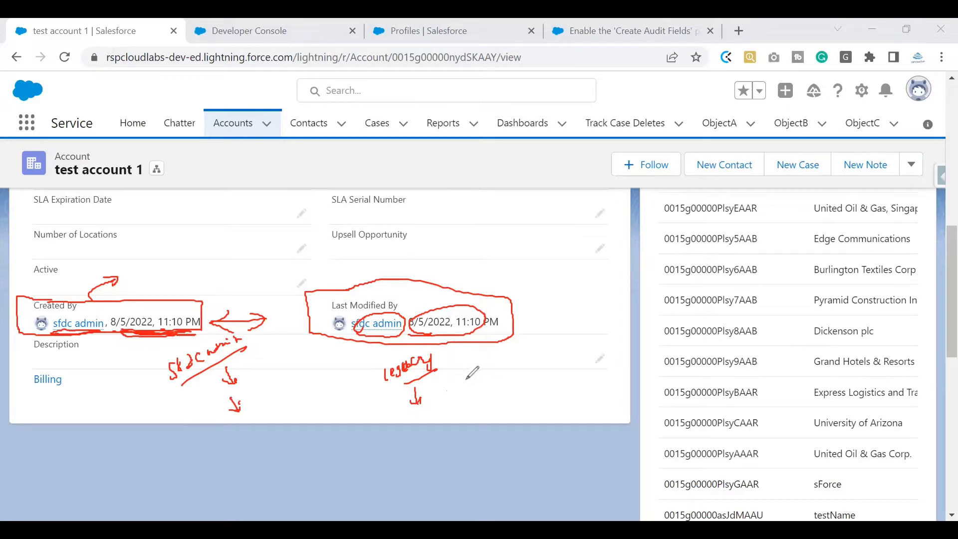
{"action": "mouse_move", "coordinate": [467, 379]}
{"action": "left_mouse_down"}
{"action": "mouse_move", "coordinate": [453, 380]}
{"action": "mouse_move", "coordinate": [499, 370]}
{"action": "mouse_move", "coordinate": [483, 384]}
{"action": "left_mouse_up"}
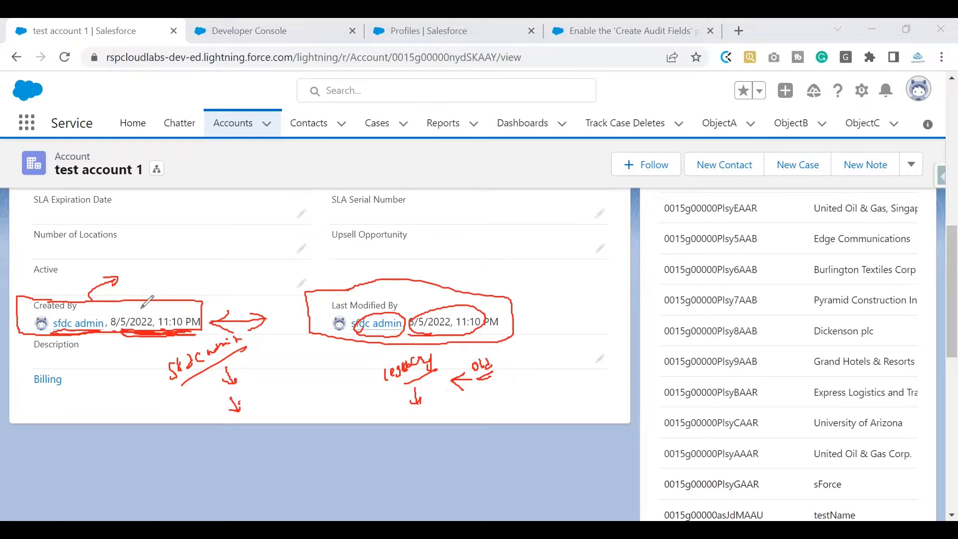
{"action": "left_click_drag", "start_coordinate": [140, 303], "coordinate": [167, 286]}
{"action": "left_click_drag", "start_coordinate": [156, 289], "coordinate": [164, 299]}
{"action": "key", "text": "Escape"}
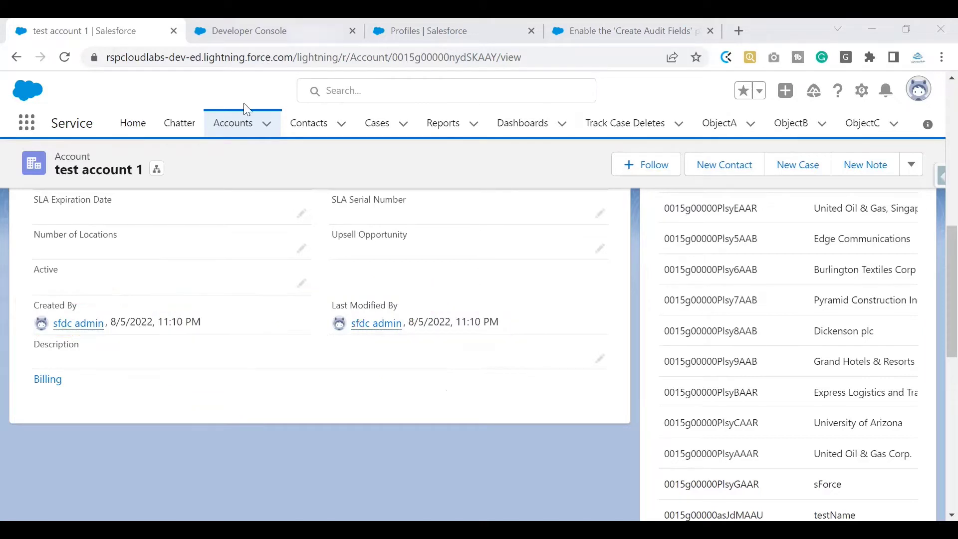
{"action": "triple_click", "coordinate": [46, 307]}
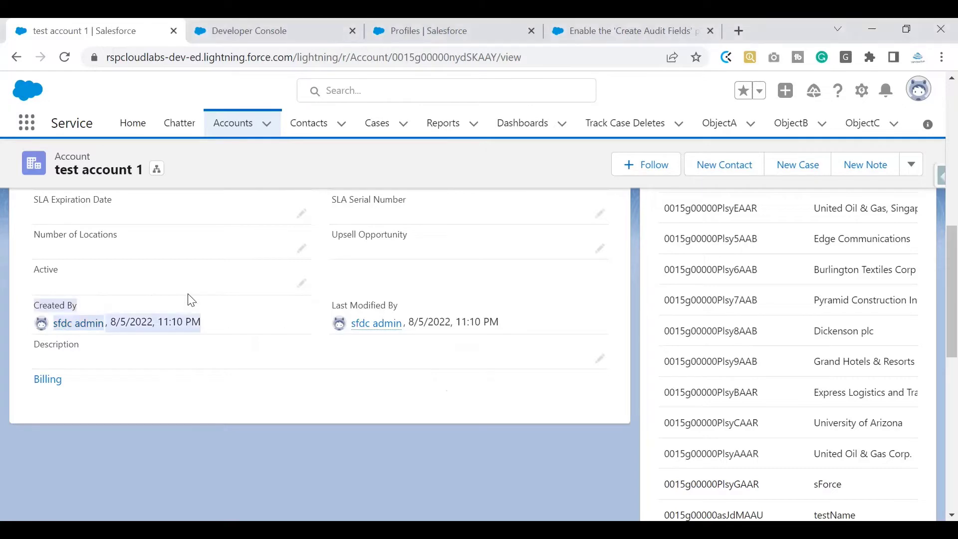
{"action": "left_click", "coordinate": [580, 31]}
{"action": "left_click", "coordinate": [213, 31]}
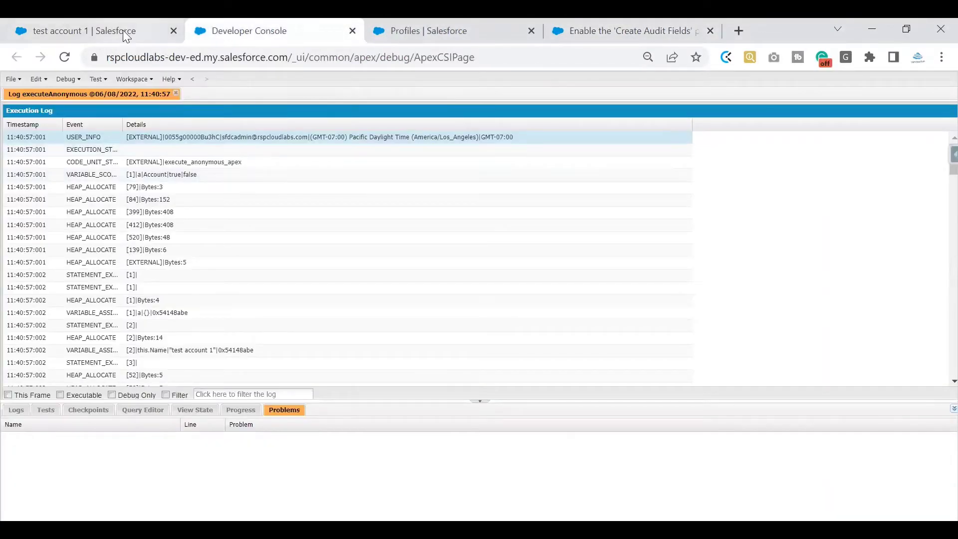
{"action": "key", "text": "ctrl+e"}
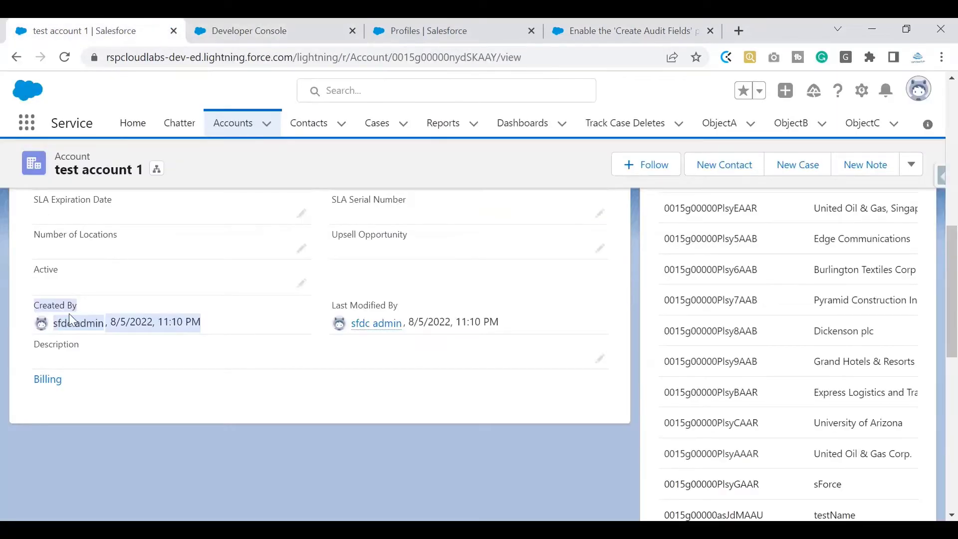
Open the Account object's Fields & Relationships in Setup and search for 'created' to find the Created By field's API name.
{"action": "left_click", "coordinate": [862, 90]}
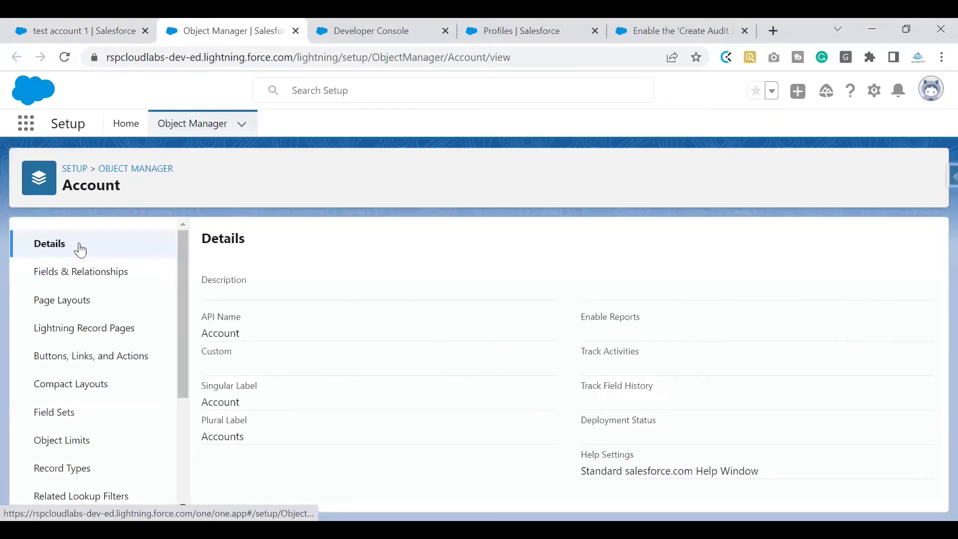
{"action": "left_click", "coordinate": [71, 273]}
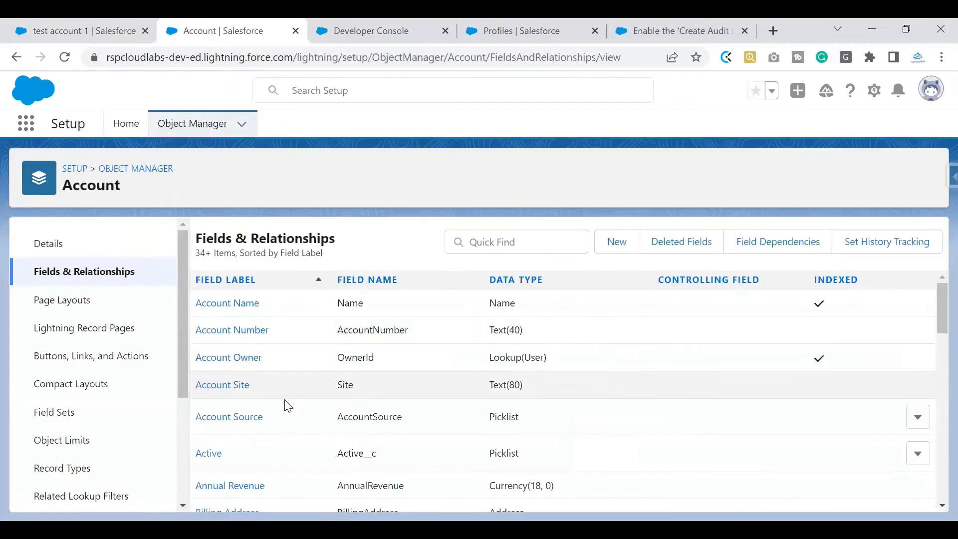
{"action": "left_click", "coordinate": [501, 241]}
{"action": "type", "text": "cre"}
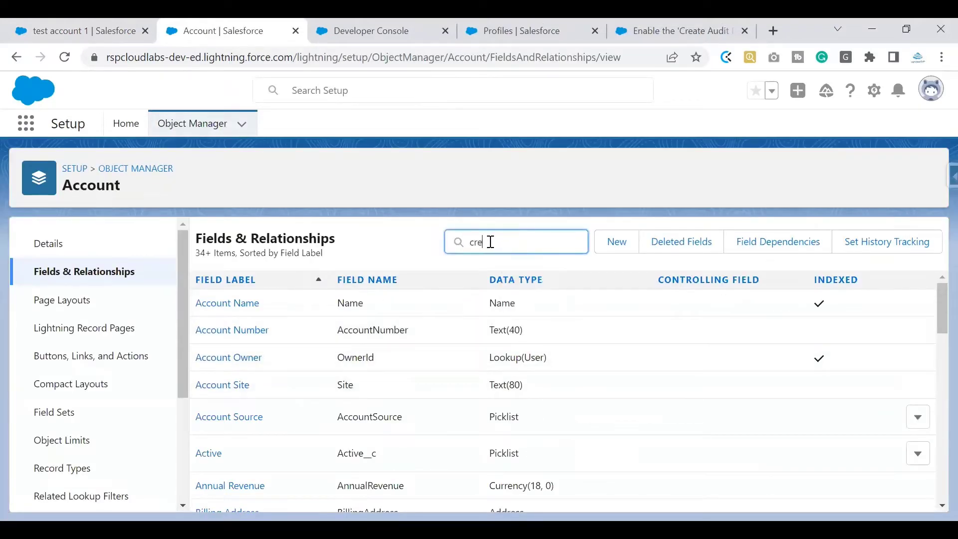
{"action": "type", "text": "ated"}
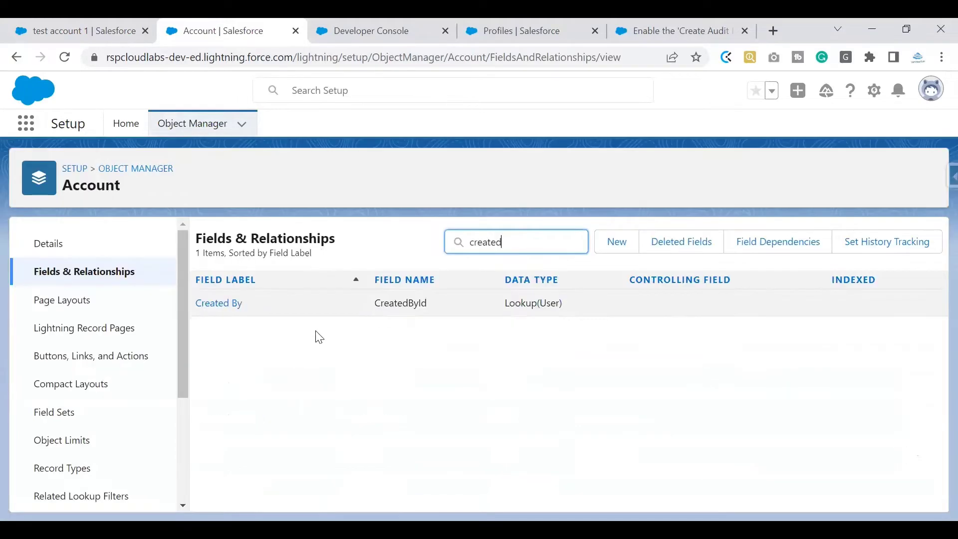
{"action": "double_click", "coordinate": [385, 305]}
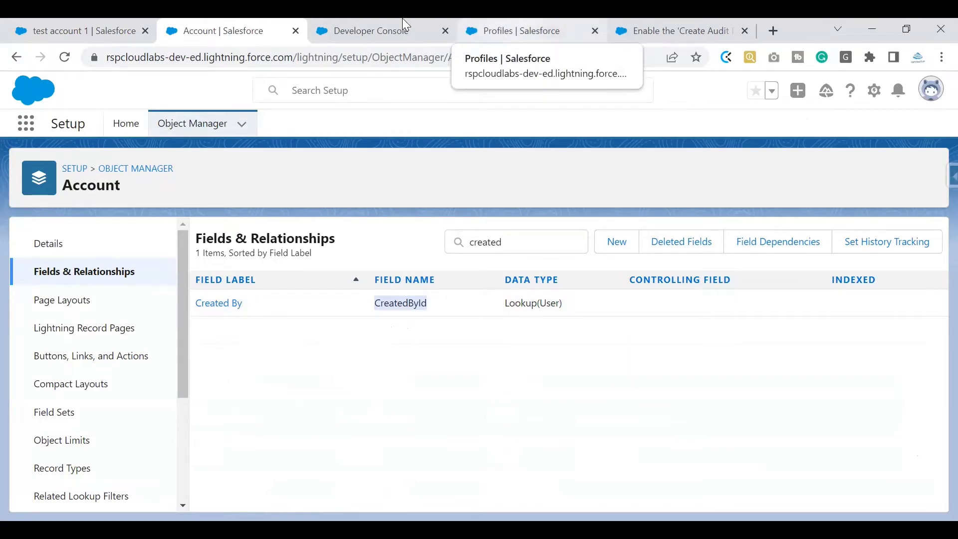
In the Developer Console's Apex code, start an assignment to a.CreatedById on a new line below the account name.
{"action": "left_click", "coordinate": [394, 31]}
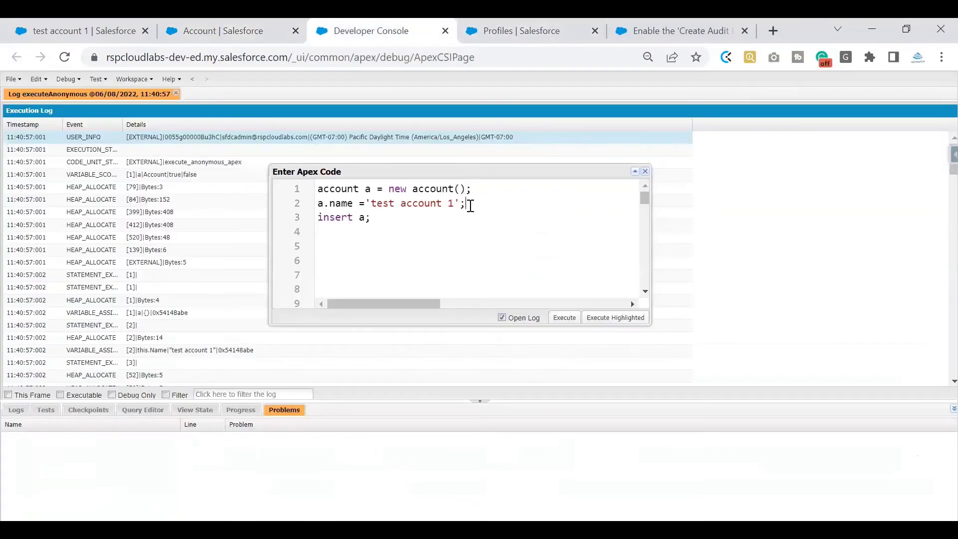
{"action": "left_click", "coordinate": [468, 204]}
{"action": "key", "text": "Return"}
{"action": "type", "text": "a."}
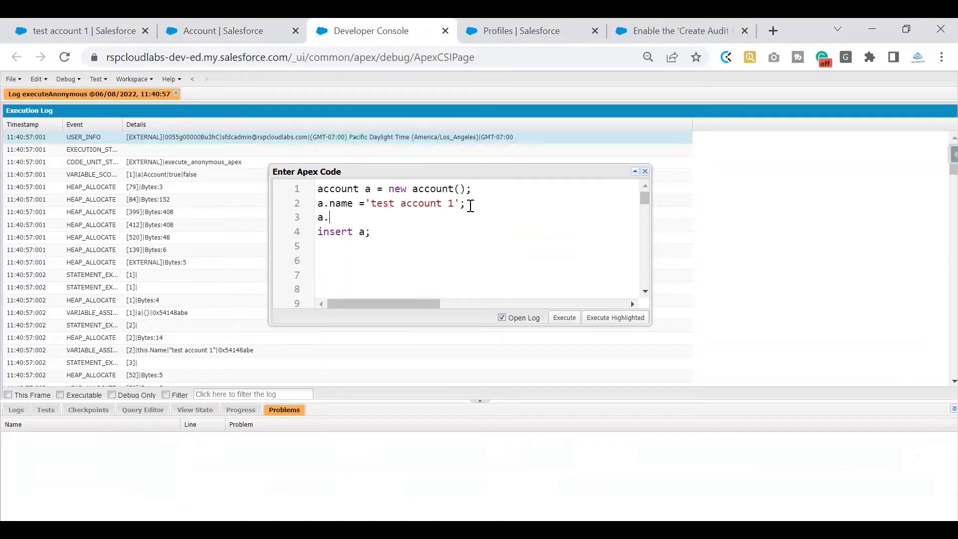
{"action": "type", "text": "CreatedById"}
{"action": "type", "text": " ='"}
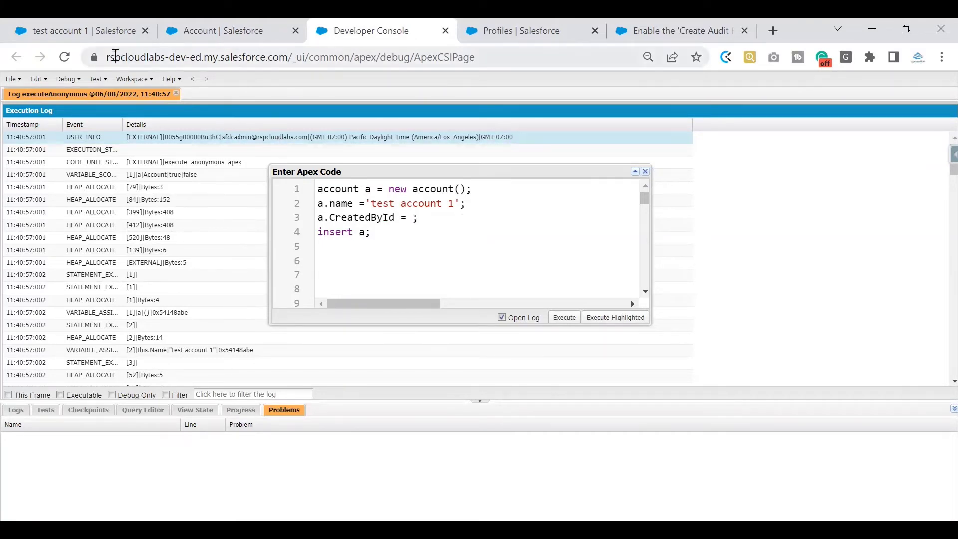
Get the record ID from the 'test' user's page URL and enter it as the quoted CreatedById value in the Apex code.
{"action": "left_click", "coordinate": [107, 32]}
{"action": "left_click", "coordinate": [221, 25]}
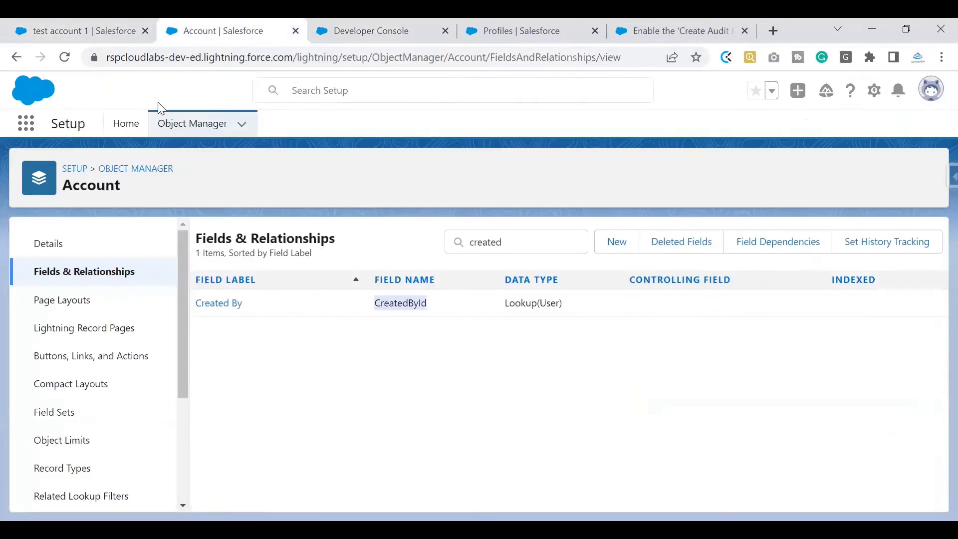
{"action": "left_click", "coordinate": [124, 126]}
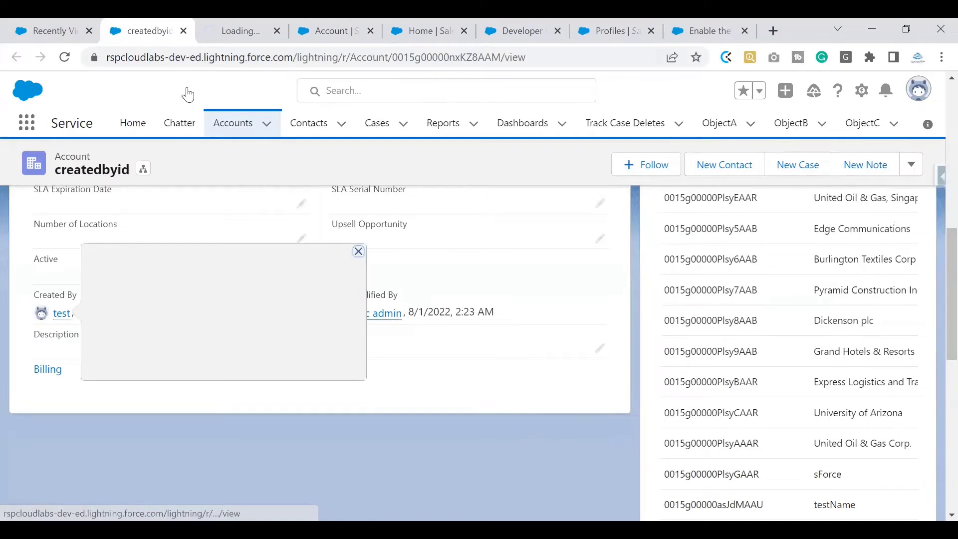
{"action": "left_click", "coordinate": [234, 32]}
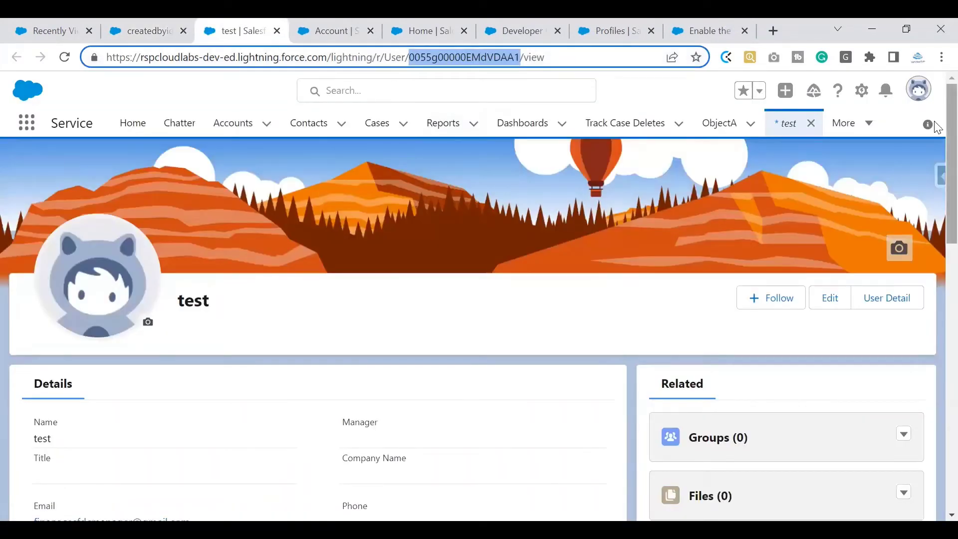
{"action": "left_click_drag", "start_coordinate": [950, 96], "coordinate": [934, 124]}
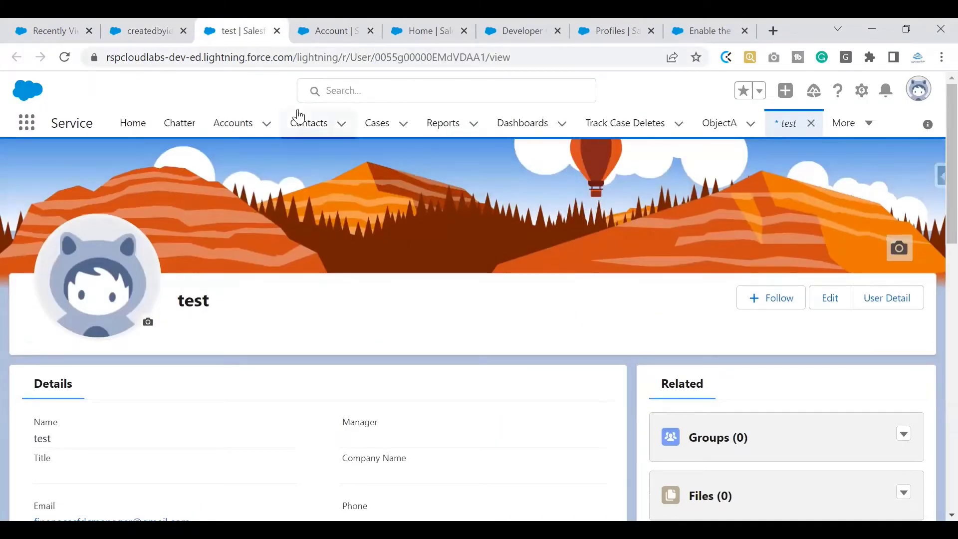
{"action": "left_click", "coordinate": [492, 25]}
{"action": "type", "text": "0055g00000EMdVDAA1"}
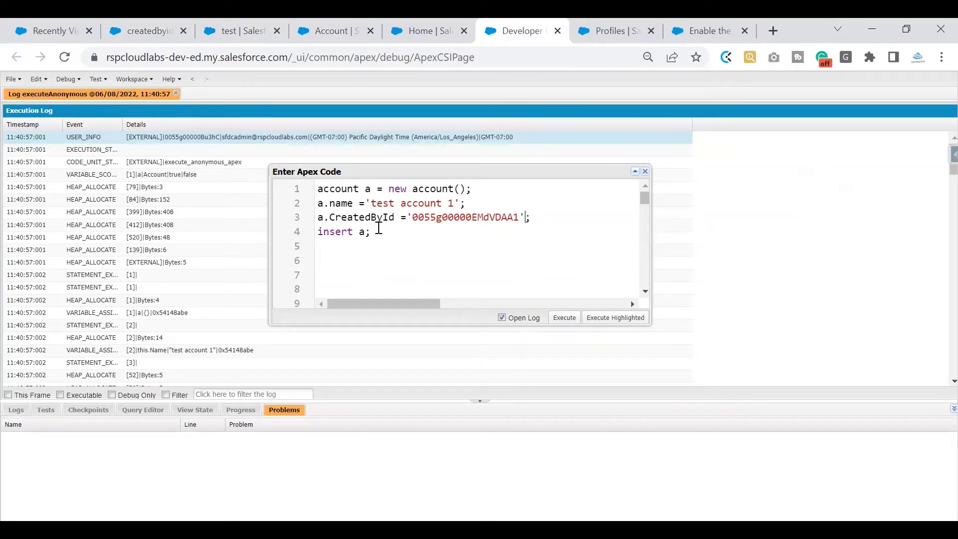
Try to execute the highlighted Apex code that inserts 'test account 1' with CreatedById set, and close the 'createdbyid' account's browser tab.
{"action": "left_click_drag", "start_coordinate": [381, 233], "coordinate": [311, 195]}
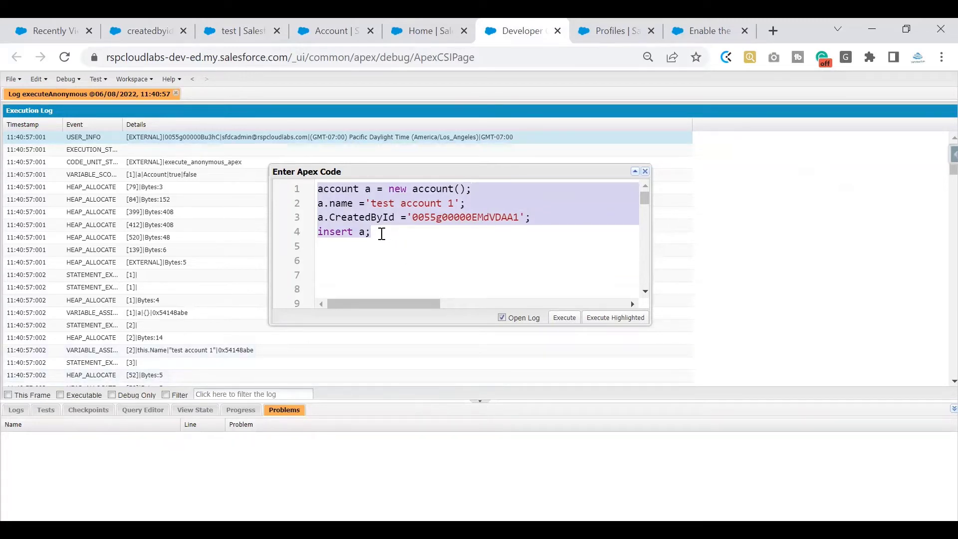
{"action": "left_click_drag", "start_coordinate": [380, 233], "coordinate": [309, 191]}
{"action": "left_click", "coordinate": [615, 320]}
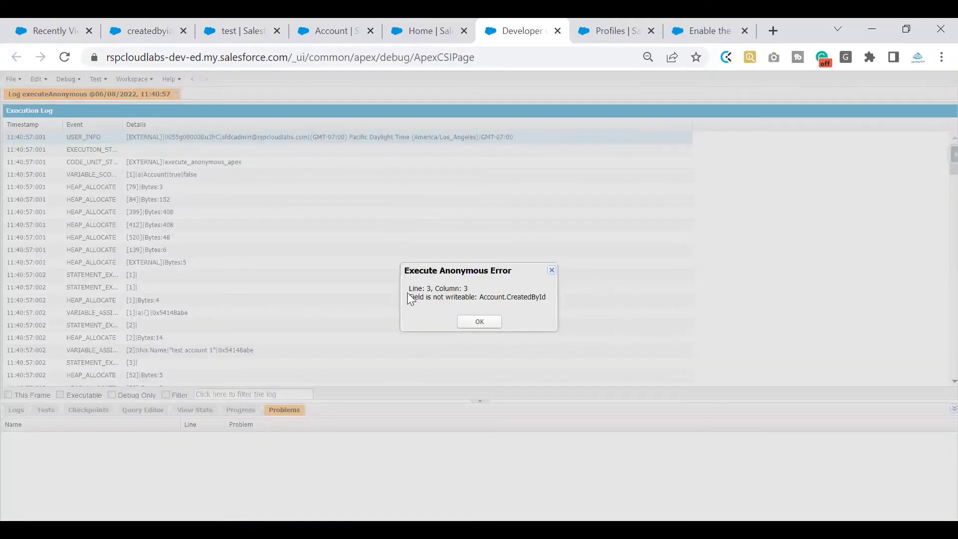
{"action": "left_click_drag", "start_coordinate": [408, 290], "coordinate": [474, 294]}
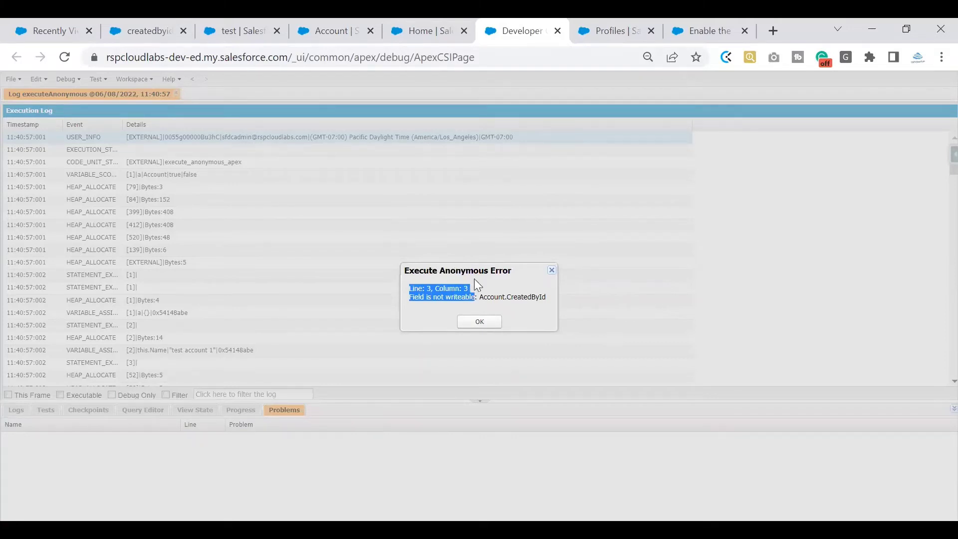
{"action": "left_click", "coordinate": [480, 323]}
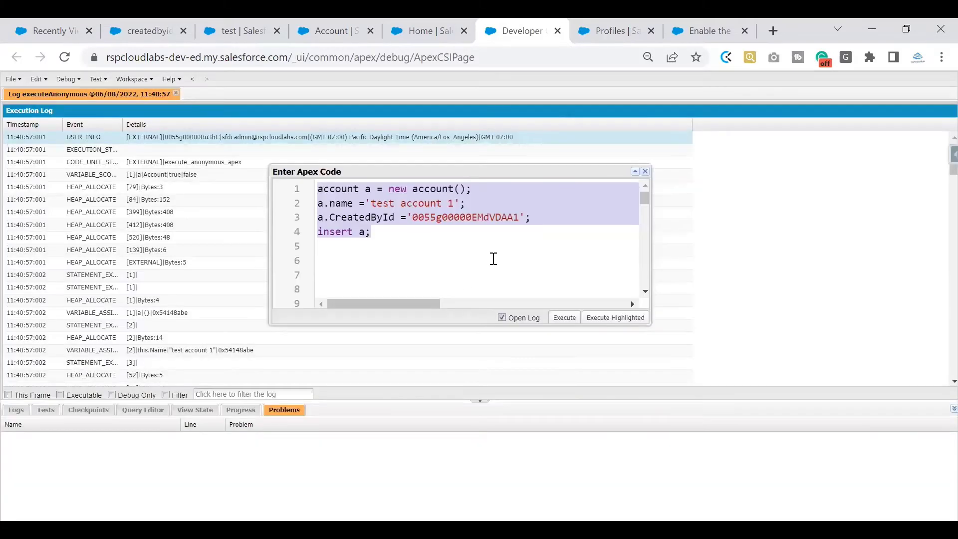
{"action": "left_click_drag", "start_coordinate": [329, 218], "coordinate": [390, 223]}
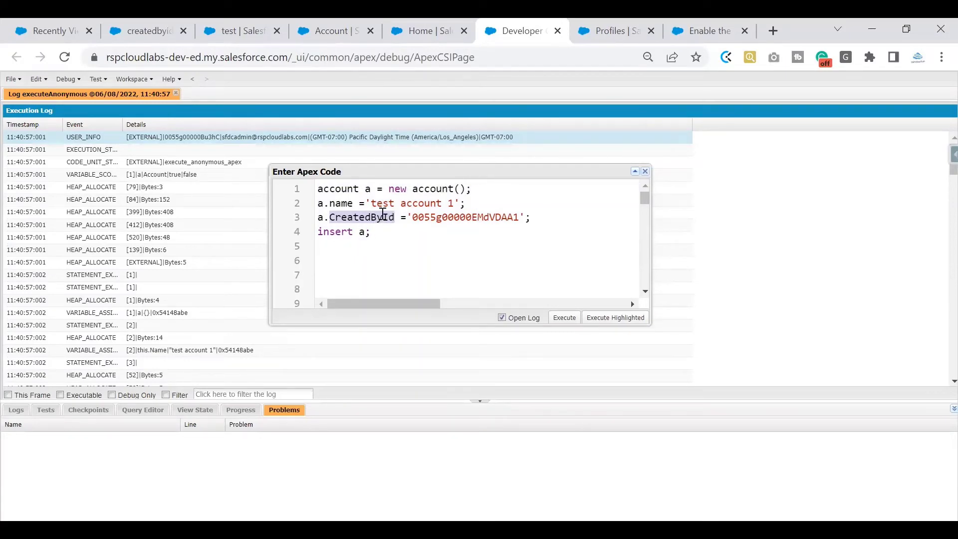
{"action": "left_click", "coordinate": [183, 30]}
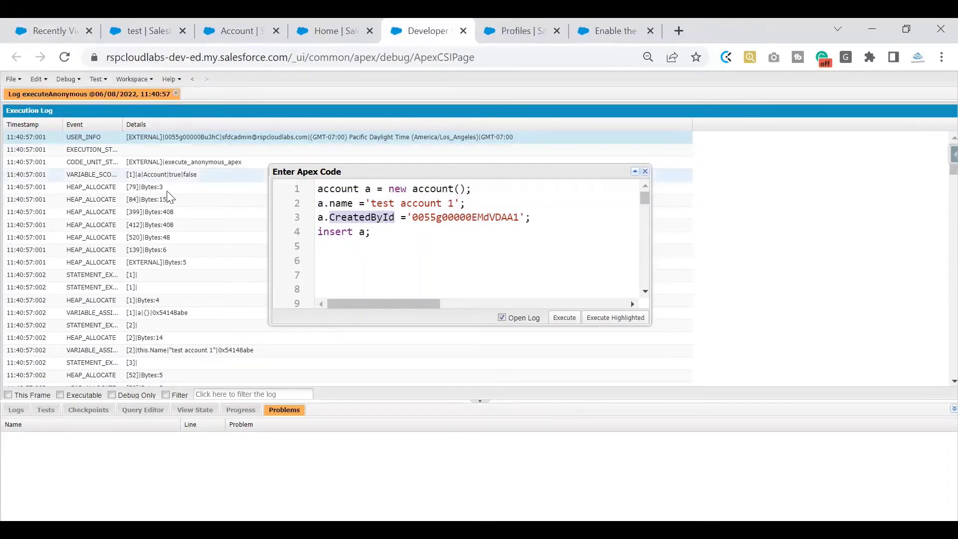
{"action": "left_click", "coordinate": [380, 231]}
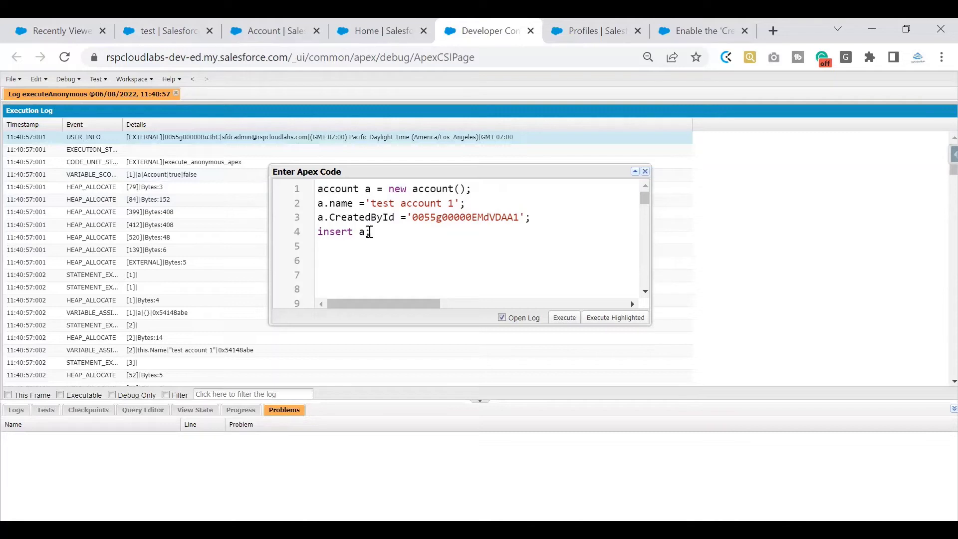
{"action": "left_click_drag", "start_coordinate": [390, 233], "coordinate": [305, 174]}
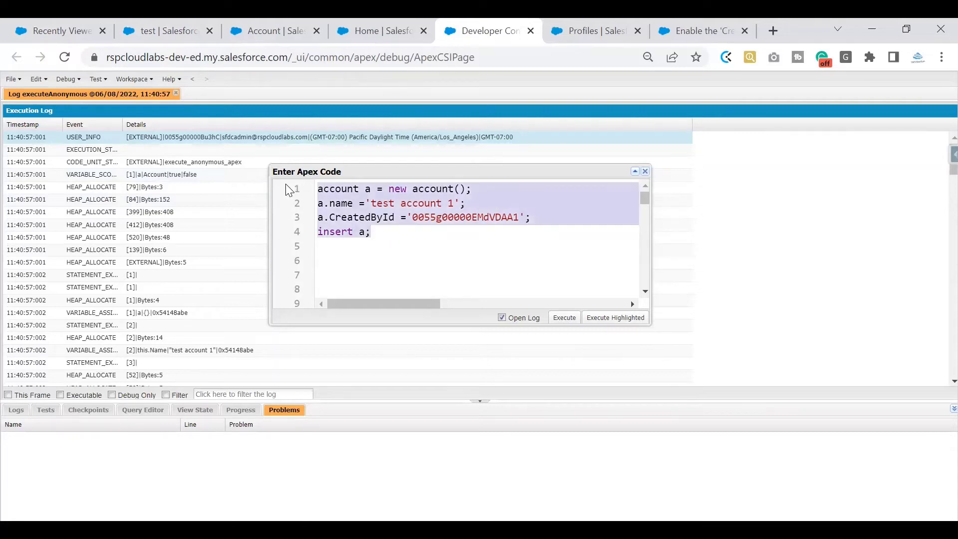
{"action": "left_click_drag", "start_coordinate": [382, 234], "coordinate": [310, 192]}
{"action": "left_click", "coordinate": [381, 236]}
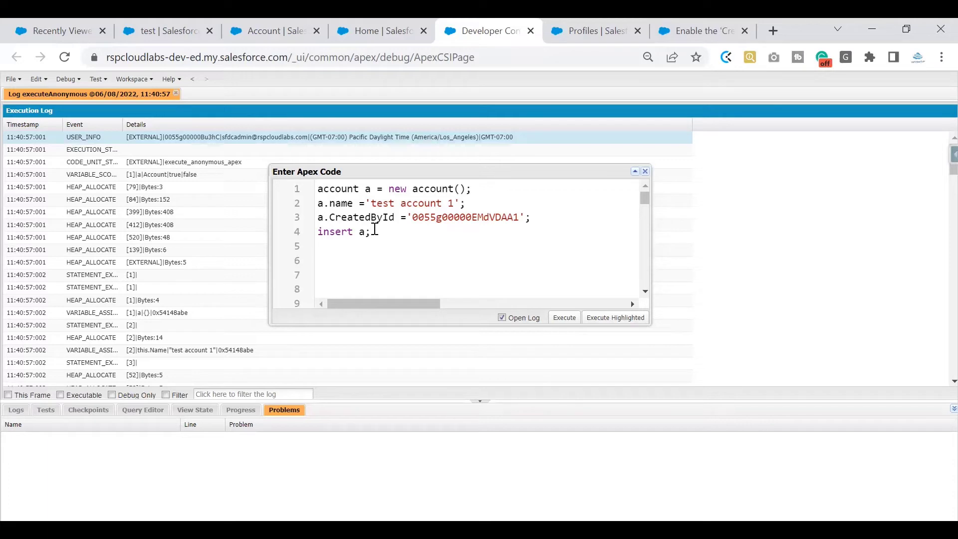
{"action": "key", "text": "ctrl+a"}
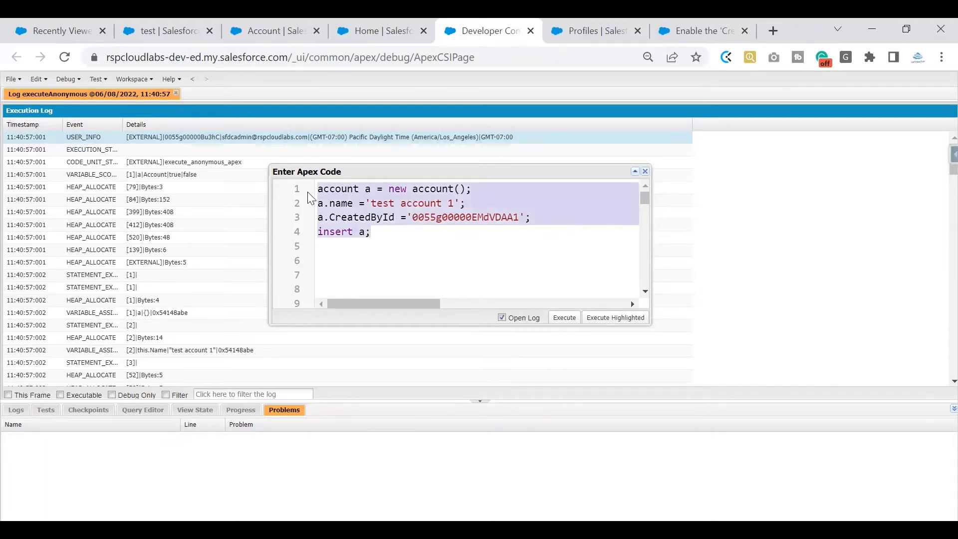
{"action": "left_click", "coordinate": [339, 263]}
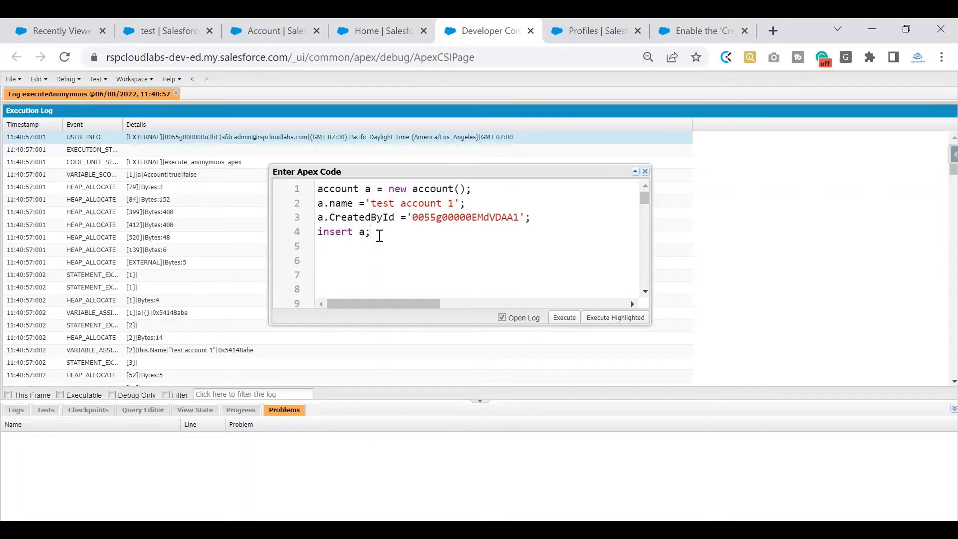
{"action": "left_click_drag", "start_coordinate": [380, 236], "coordinate": [315, 186]}
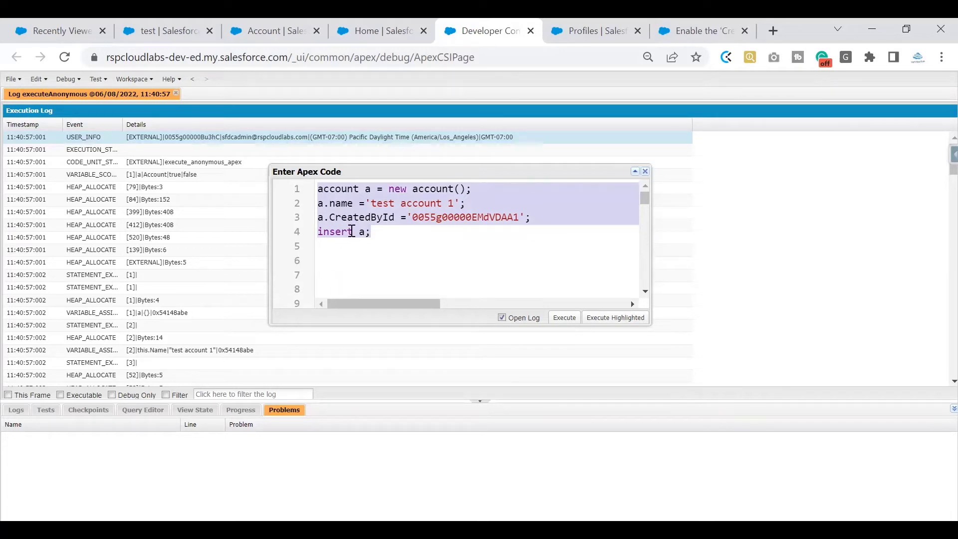
{"action": "left_click", "coordinate": [384, 232]}
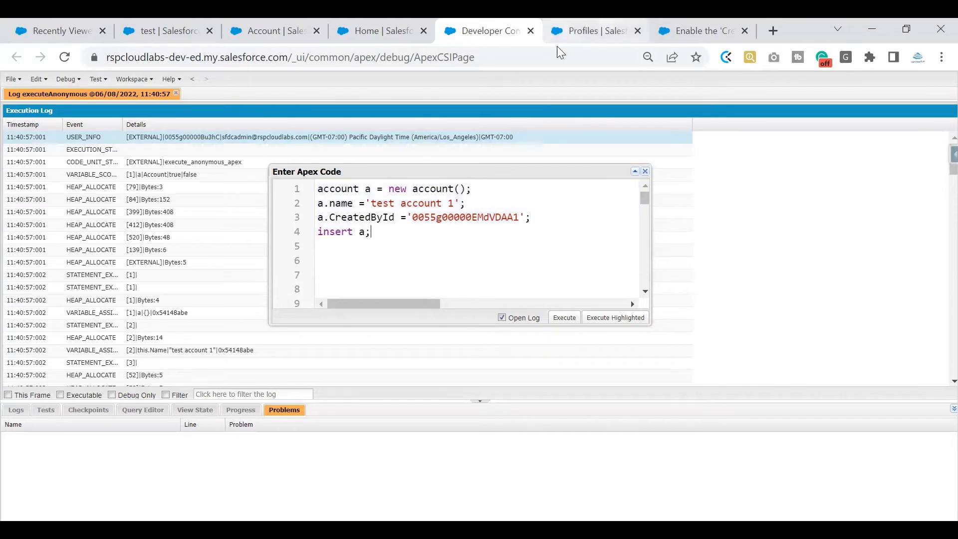
Switch to the Salesforce Help article on enabling the 'Create Audit Fields' permission and read its title and description.
{"action": "left_click", "coordinate": [666, 38]}
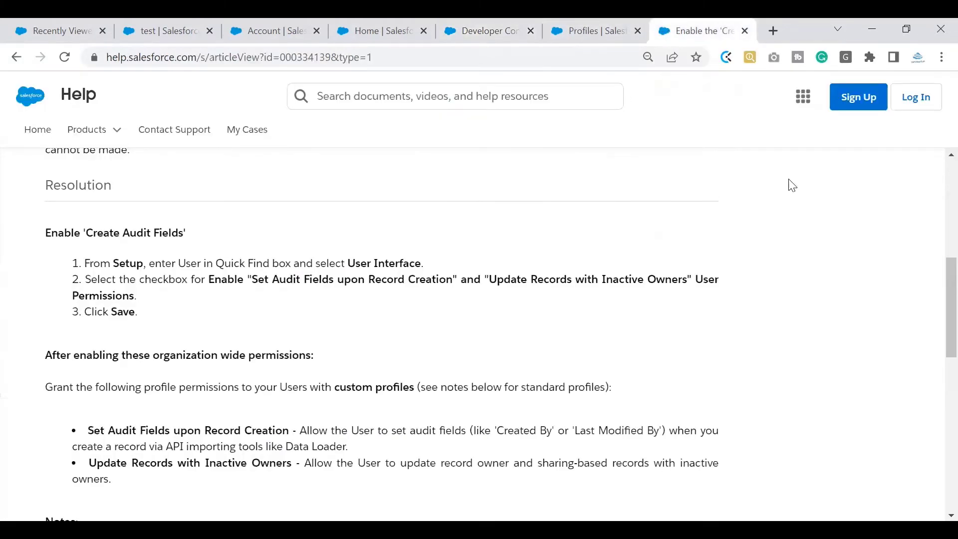
{"action": "scroll", "coordinate": [935, 278], "scroll_direction": "up", "scroll_amount": 9}
{"action": "left_click_drag", "start_coordinate": [290, 186], "coordinate": [429, 184]}
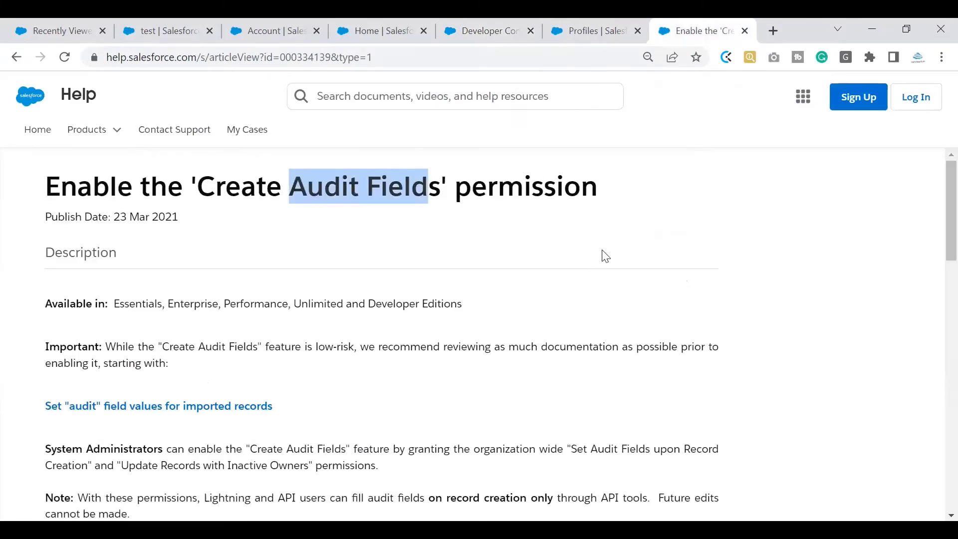
{"action": "mouse_move", "coordinate": [948, 181]}
{"action": "left_mouse_down"}
{"action": "mouse_move", "coordinate": [948, 387]}
{"action": "mouse_move", "coordinate": [935, 328]}
{"action": "mouse_move", "coordinate": [935, 178]}
{"action": "left_mouse_up"}
{"action": "scroll", "coordinate": [937, 216], "scroll_direction": "down", "scroll_amount": 2}
{"action": "scroll", "coordinate": [938, 216], "scroll_direction": "down", "scroll_amount": 1}
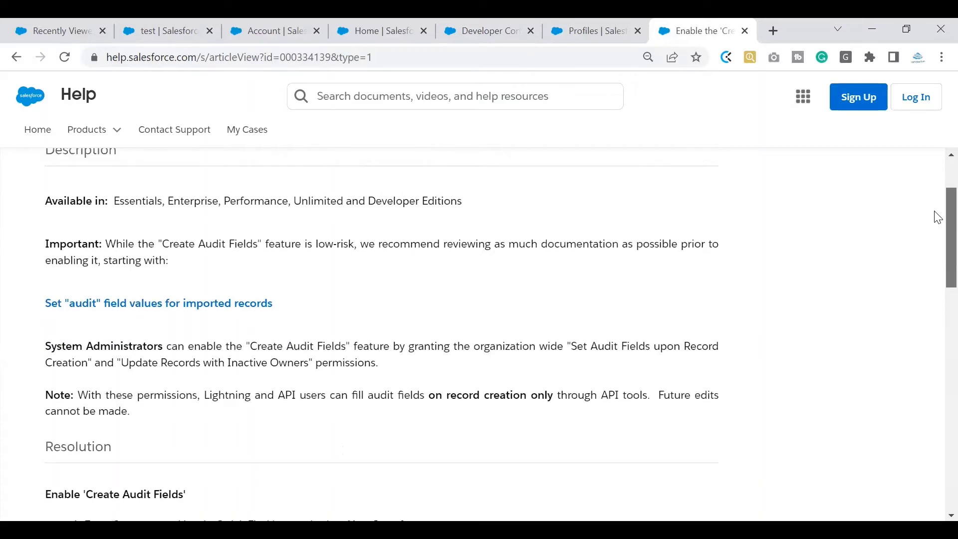
Read the Help article's description and the resolution instructions for enabling 'Create Audit Fields'.
{"action": "scroll", "coordinate": [938, 219], "scroll_direction": "down", "scroll_amount": 1}
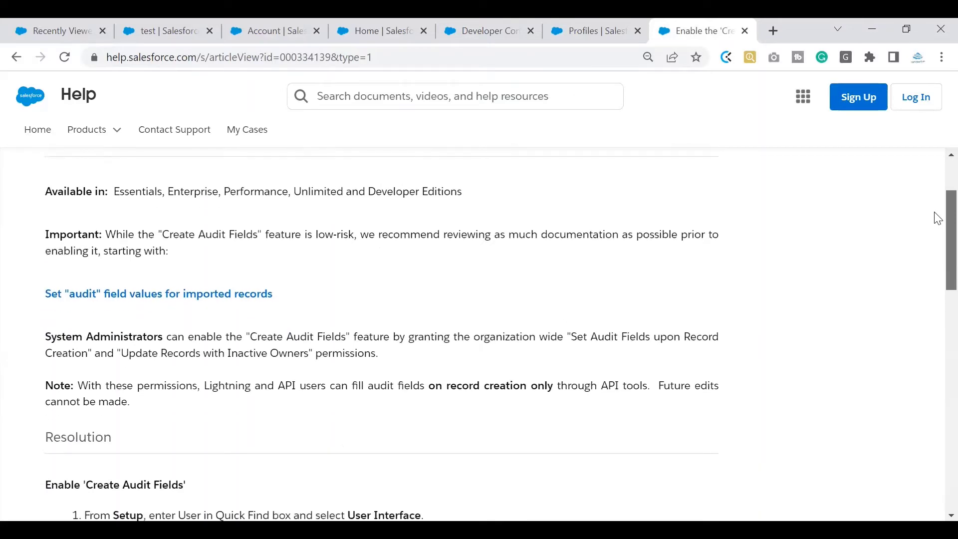
{"action": "scroll", "coordinate": [938, 215], "scroll_direction": "up", "scroll_amount": 1}
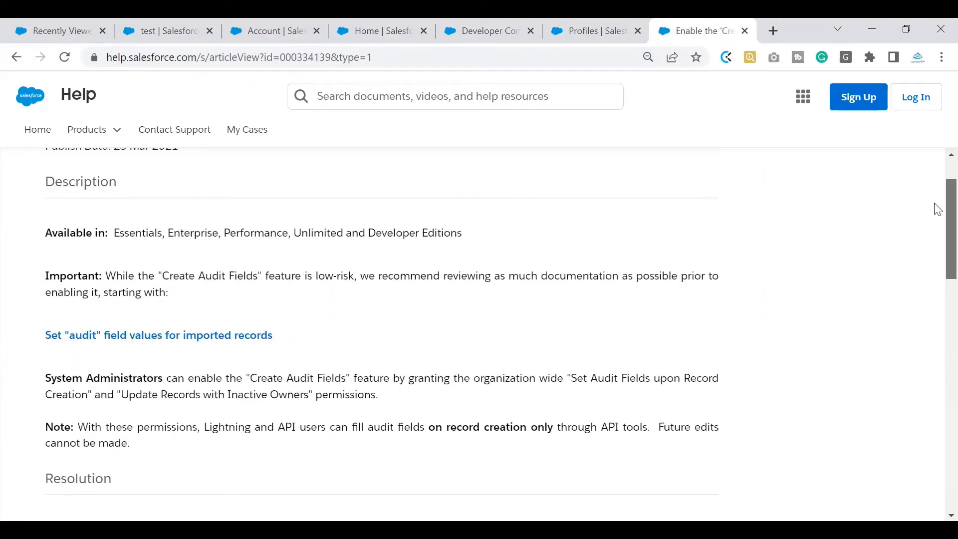
{"action": "scroll", "coordinate": [937, 212], "scroll_direction": "down", "scroll_amount": 1}
{"action": "scroll", "coordinate": [936, 230], "scroll_direction": "down", "scroll_amount": 4}
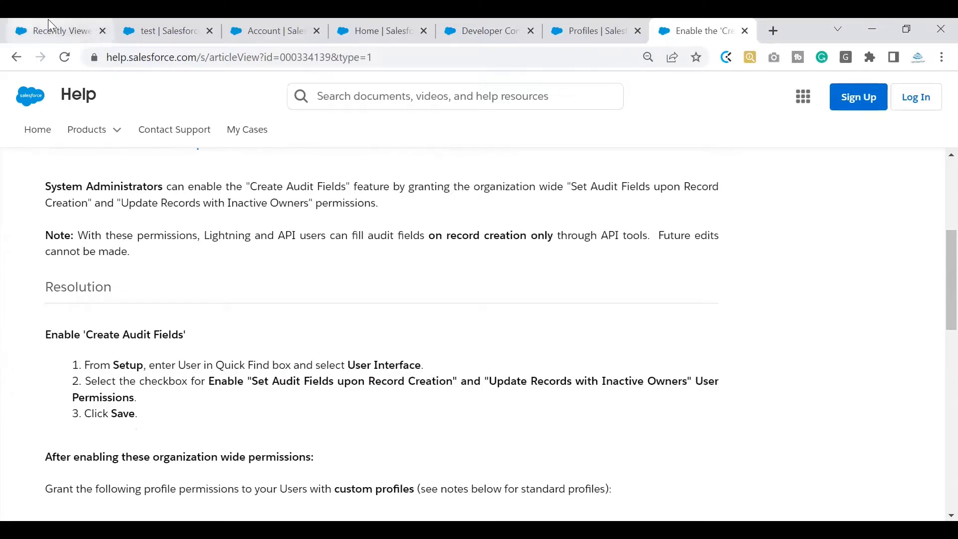
Switch to Salesforce Setup, find "user interface" and open the User Interface settings page.
{"action": "left_click", "coordinate": [360, 32]}
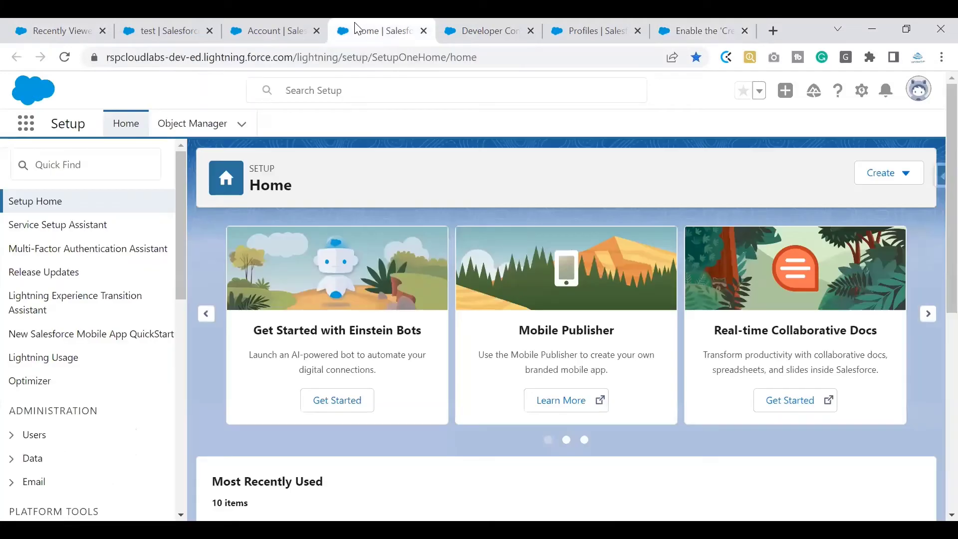
{"action": "left_click", "coordinate": [56, 166]}
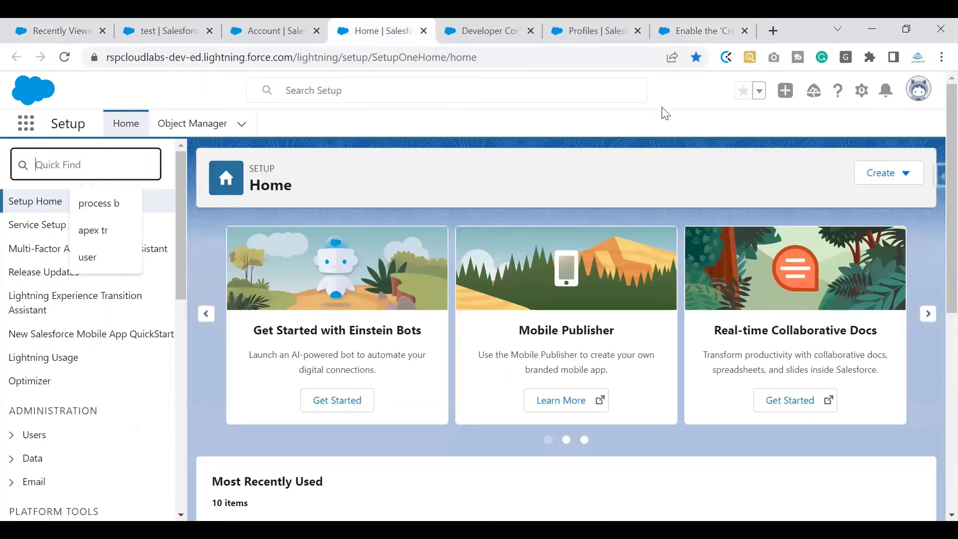
{"action": "left_click", "coordinate": [863, 93]}
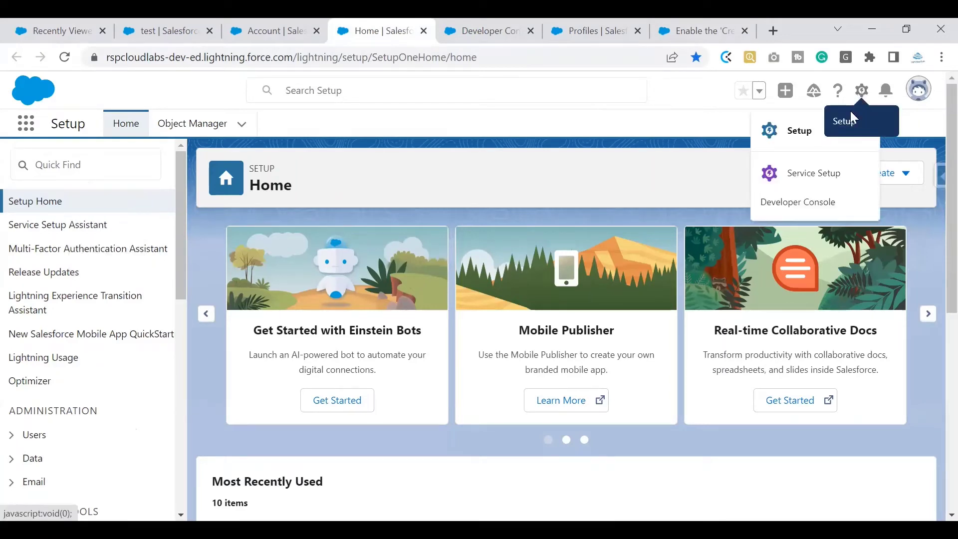
{"action": "left_click", "coordinate": [137, 162]}
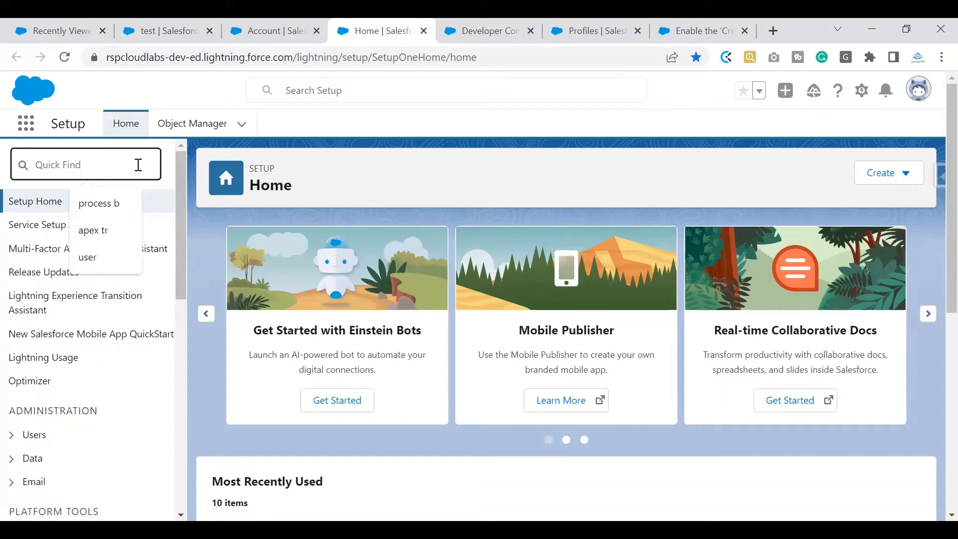
{"action": "type", "text": "user interface"}
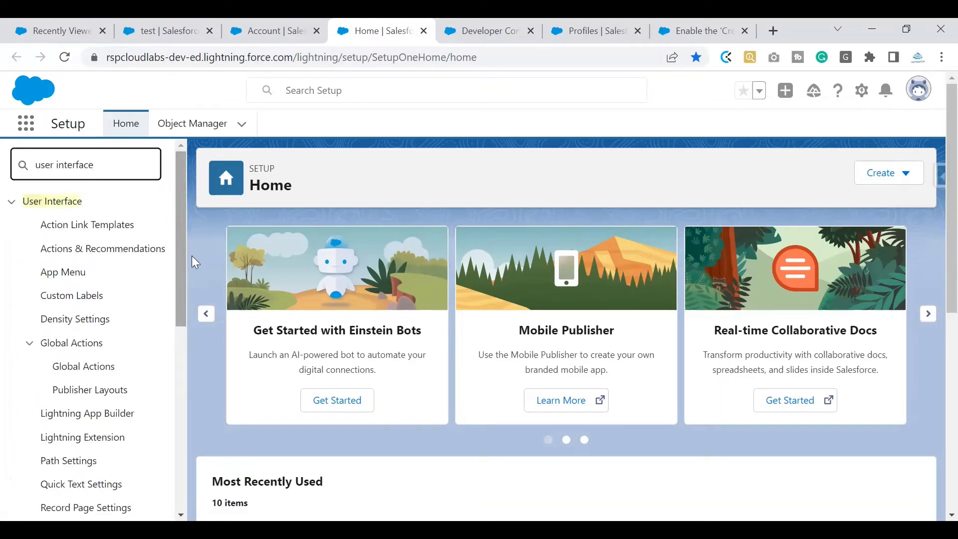
{"action": "left_click_drag", "start_coordinate": [184, 261], "coordinate": [199, 381]}
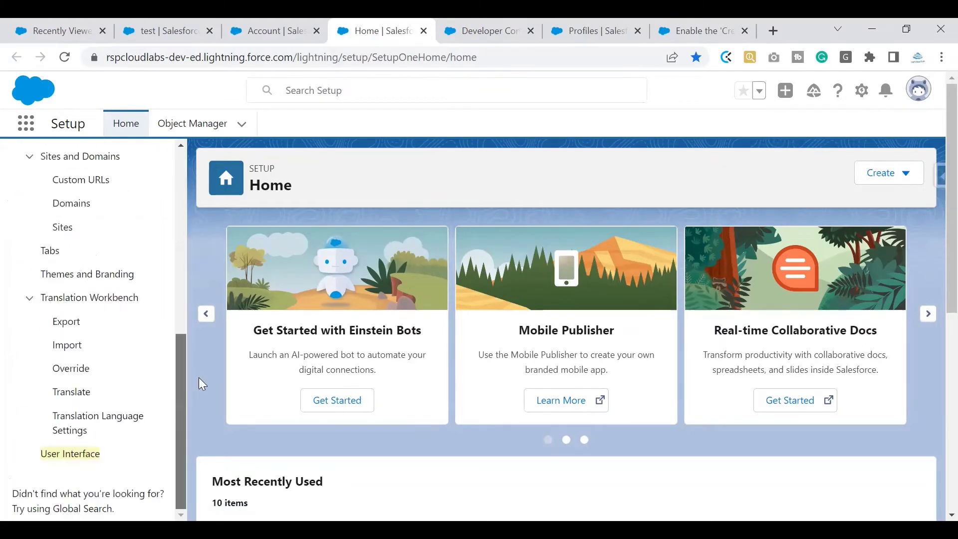
{"action": "left_click", "coordinate": [72, 456]}
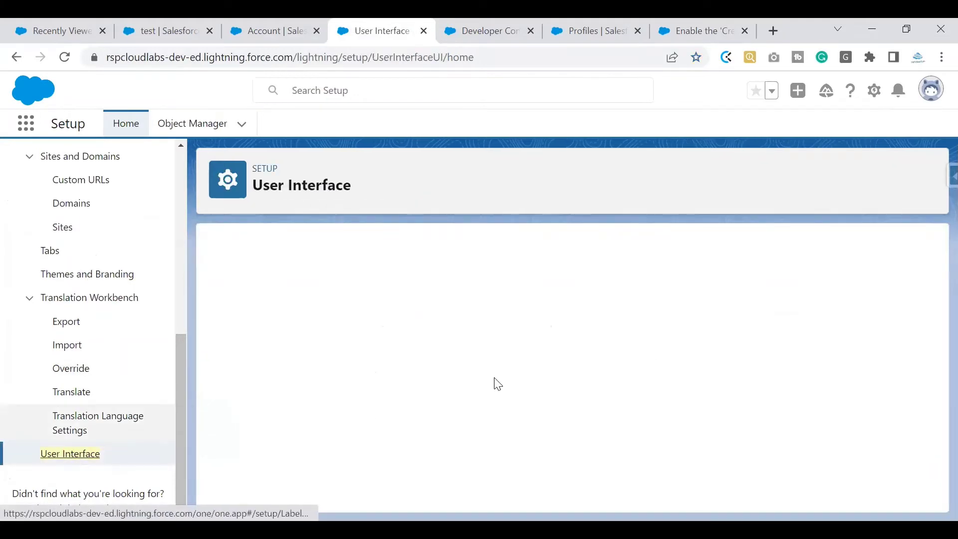
Copy the wording 'Set Audit Fields upon Record Creation" and "Update Records with Inactive Owners' from the Help article and find it on the User Interface settings page.
{"action": "left_click", "coordinate": [672, 31]}
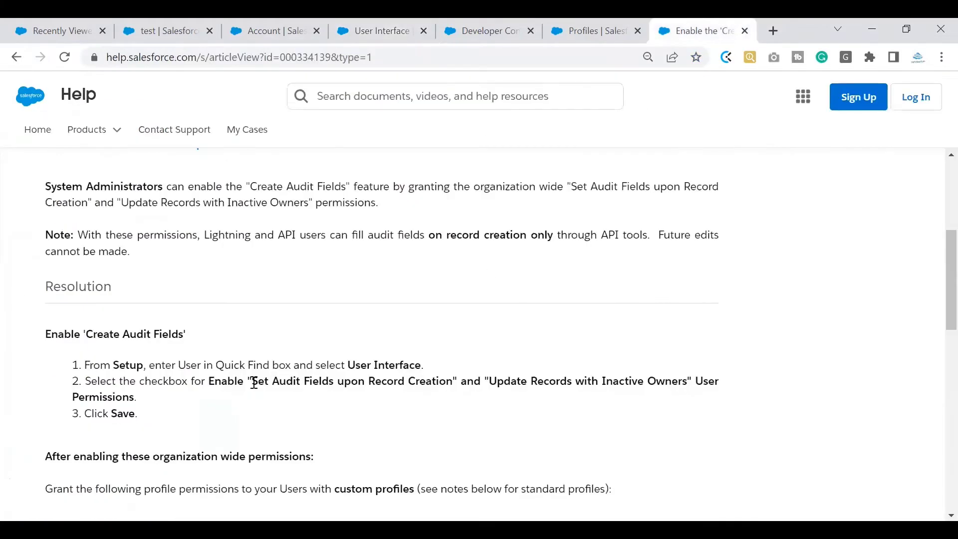
{"action": "left_click_drag", "start_coordinate": [254, 383], "coordinate": [687, 382]}
{"action": "key", "text": "ctrl+c"}
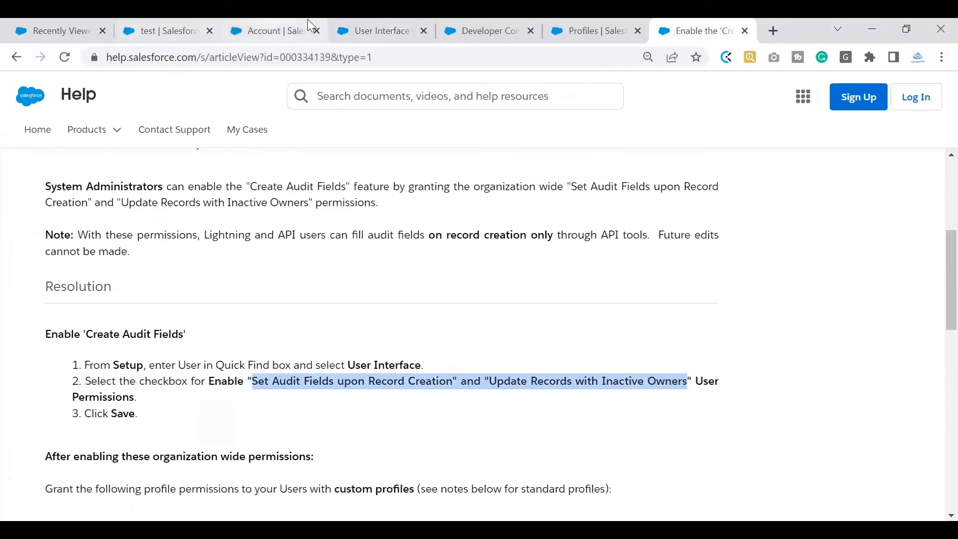
{"action": "left_click", "coordinate": [377, 31]}
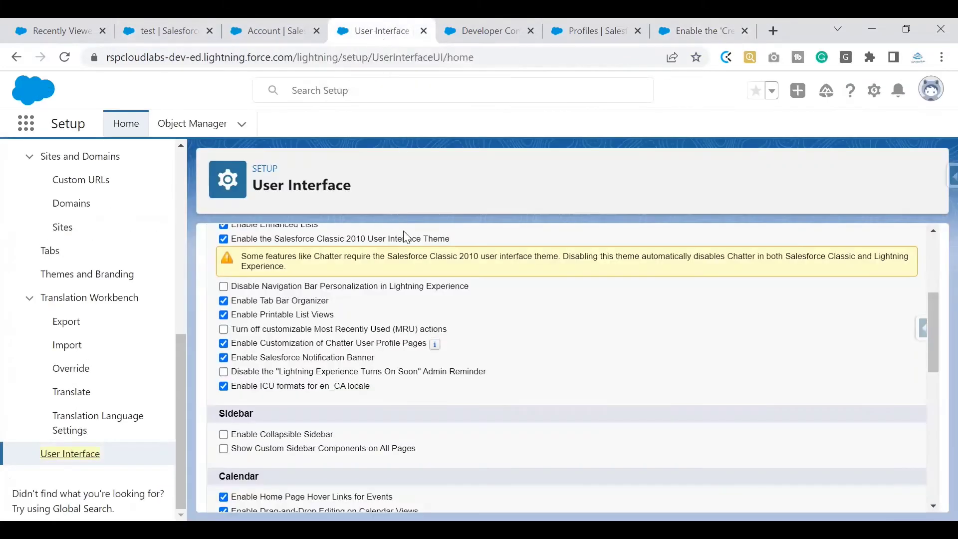
{"action": "key", "text": "ctrl+f"}
{"action": "key", "text": "ctrl+v"}
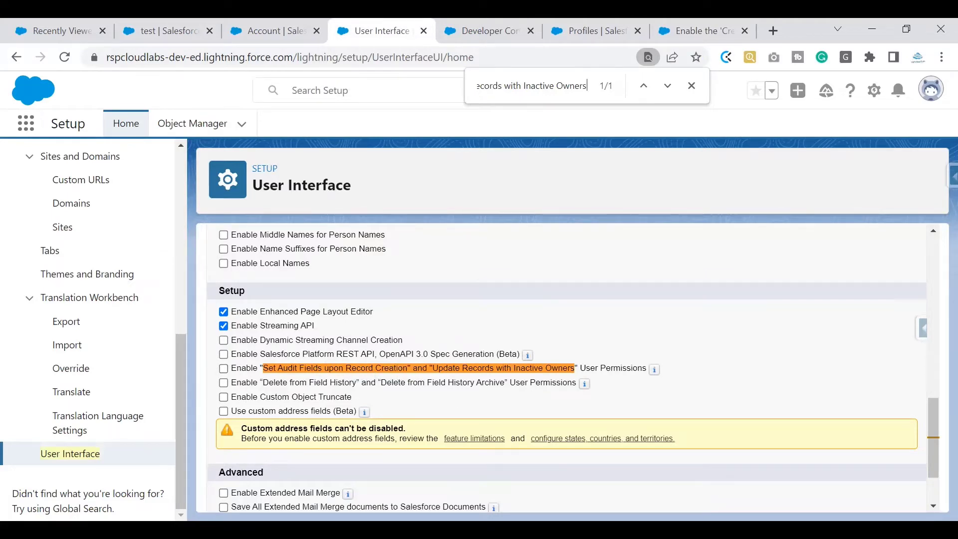
{"action": "mouse_move", "coordinate": [263, 376]}
{"action": "left_mouse_down"}
{"action": "mouse_move", "coordinate": [399, 374]}
{"action": "mouse_move", "coordinate": [362, 371]}
{"action": "mouse_move", "coordinate": [361, 355]}
{"action": "mouse_move", "coordinate": [484, 305]}
{"action": "mouse_move", "coordinate": [481, 333]}
{"action": "mouse_move", "coordinate": [578, 302]}
{"action": "left_mouse_up"}
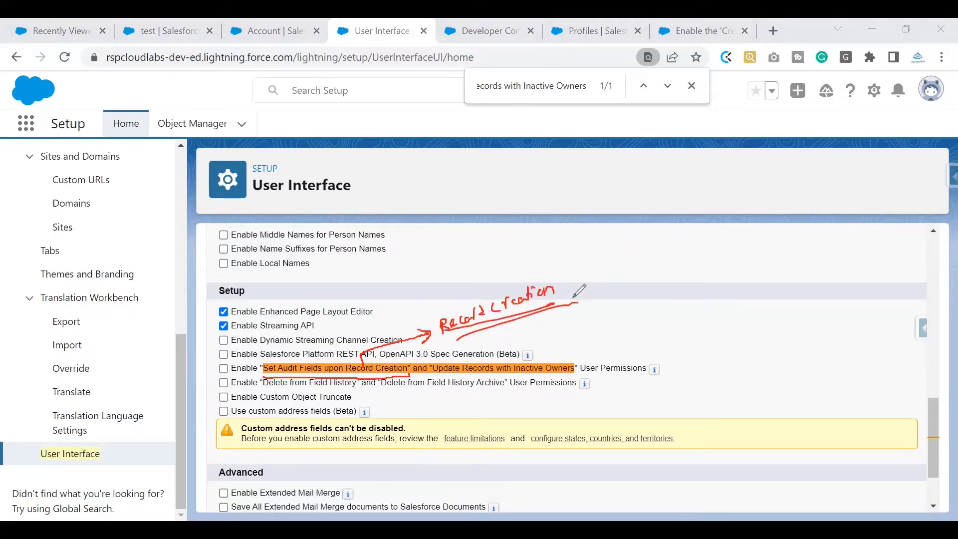
{"action": "mouse_move", "coordinate": [641, 276]}
{"action": "left_mouse_down"}
{"action": "mouse_move", "coordinate": [685, 258]}
{"action": "mouse_move", "coordinate": [644, 298]}
{"action": "mouse_move", "coordinate": [685, 261]}
{"action": "left_mouse_up"}
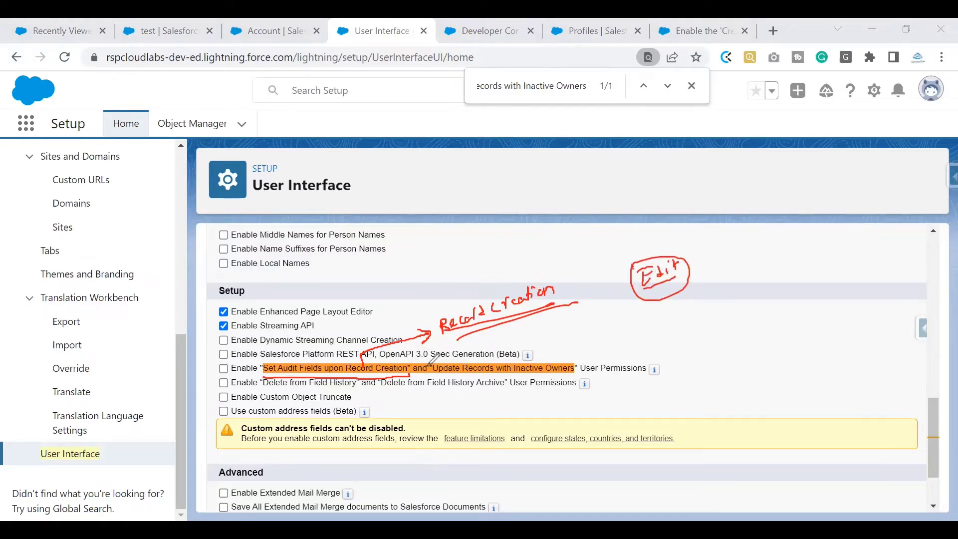
{"action": "left_click_drag", "start_coordinate": [430, 378], "coordinate": [574, 380]}
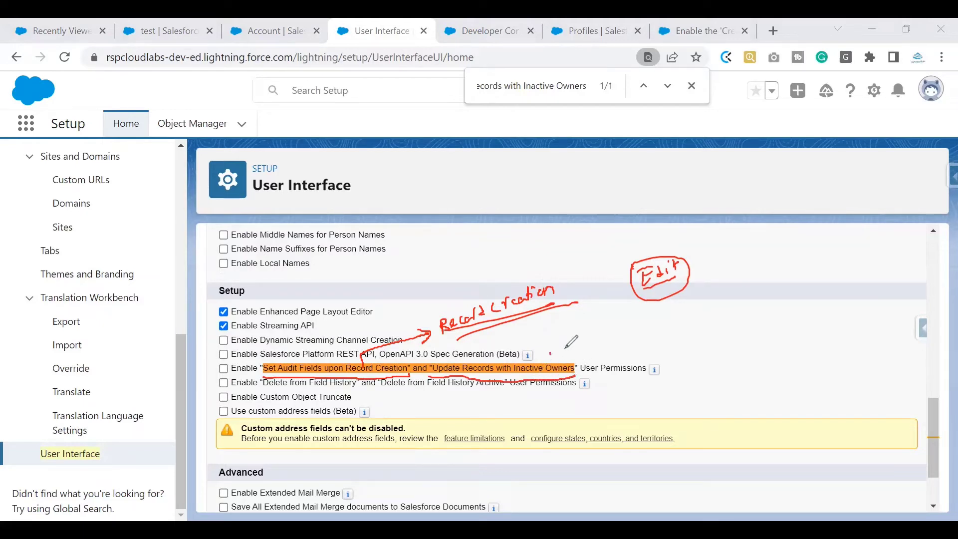
{"action": "left_click_drag", "start_coordinate": [550, 352], "coordinate": [569, 344]}
{"action": "key", "text": "ctrl+z"}
{"action": "key", "text": "ctrl+z"}
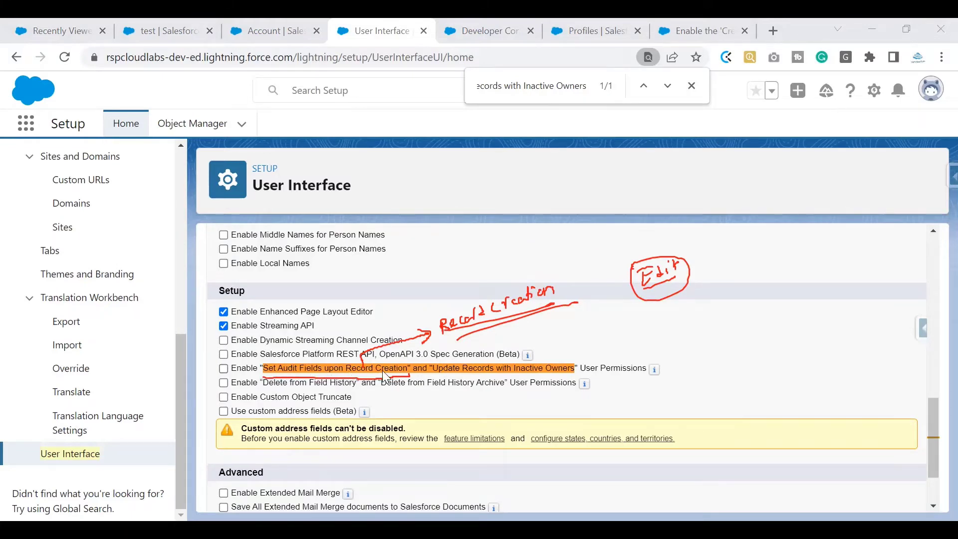
Enable the "Set Audit Fields upon Record Creation" and "Update Records with Inactive Owners" User Permissions and save the User Interface settings.
{"action": "left_click", "coordinate": [692, 87]}
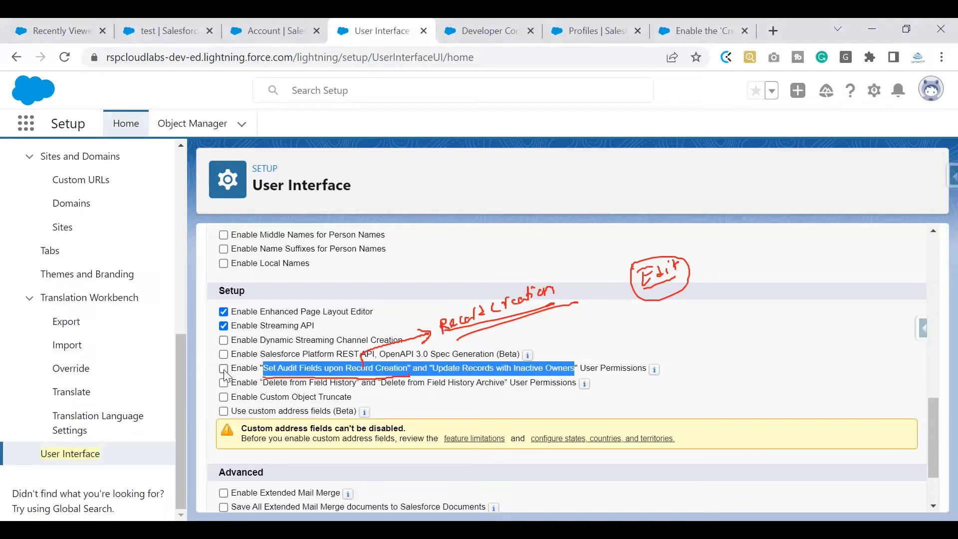
{"action": "left_click", "coordinate": [223, 369]}
{"action": "left_click_drag", "start_coordinate": [934, 412], "coordinate": [930, 449]}
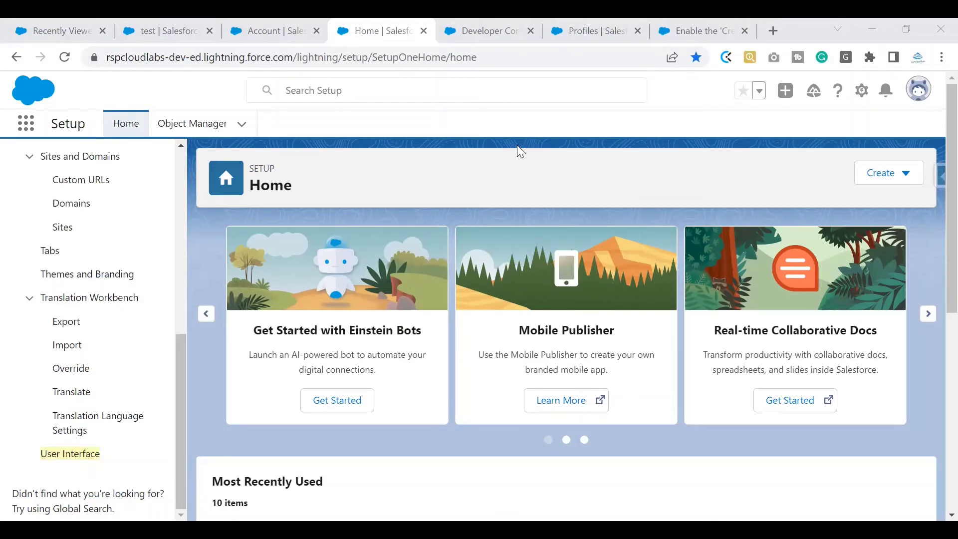
In the Developer Console, try again to execute the highlighted Apex code inserting 'test account 1' with CreatedById, and dismiss the error dialog.
{"action": "left_click", "coordinate": [471, 34]}
{"action": "left_click_drag", "start_coordinate": [370, 232], "coordinate": [282, 189]}
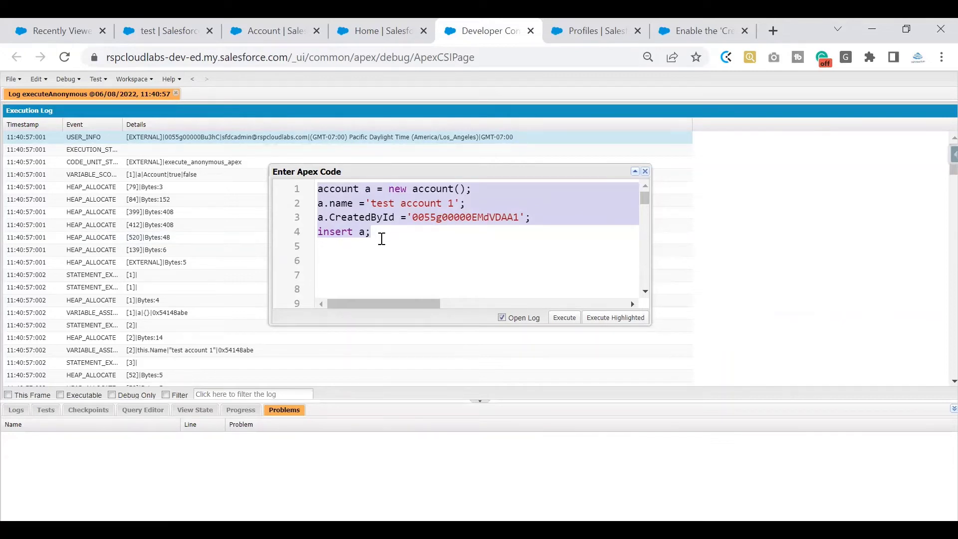
{"action": "left_click", "coordinate": [599, 318]}
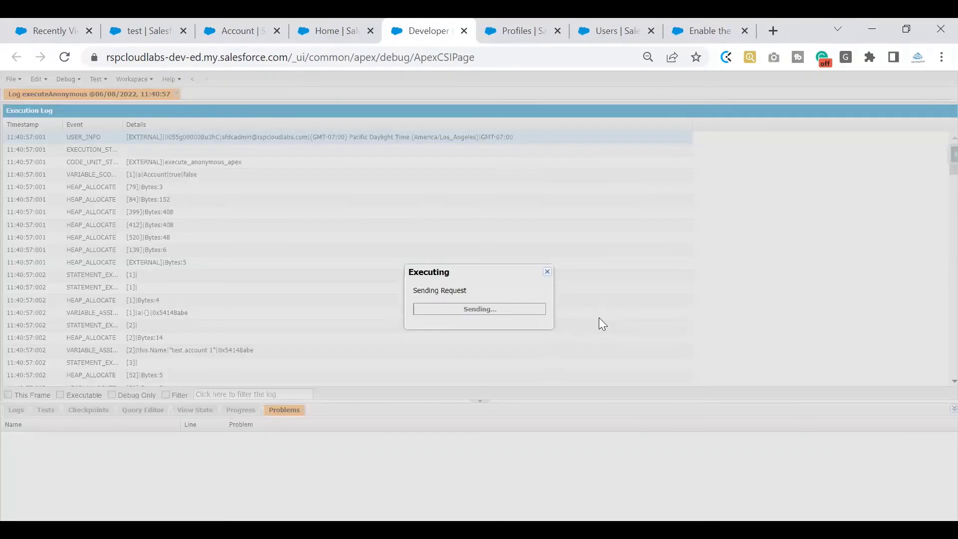
{"action": "left_click_drag", "start_coordinate": [411, 289], "coordinate": [546, 298]}
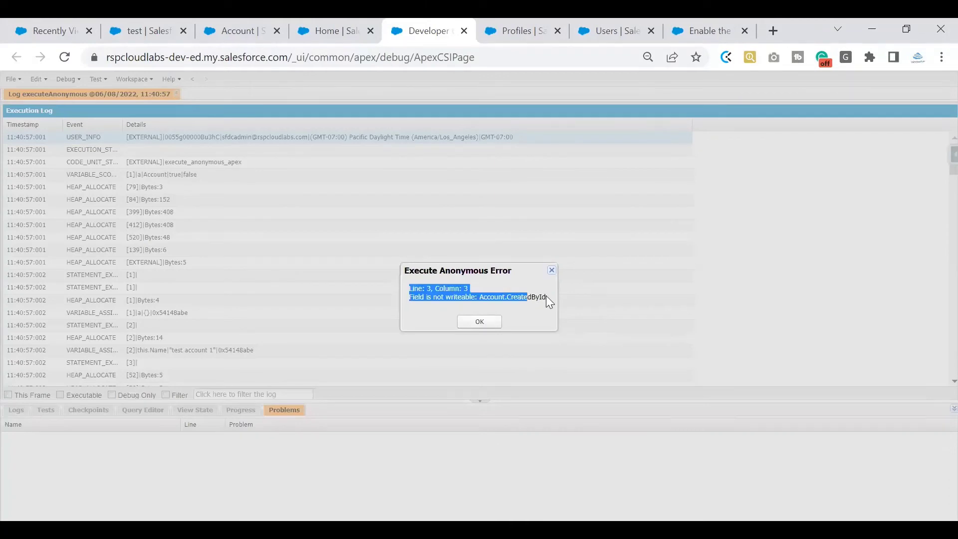
{"action": "left_click", "coordinate": [485, 320]}
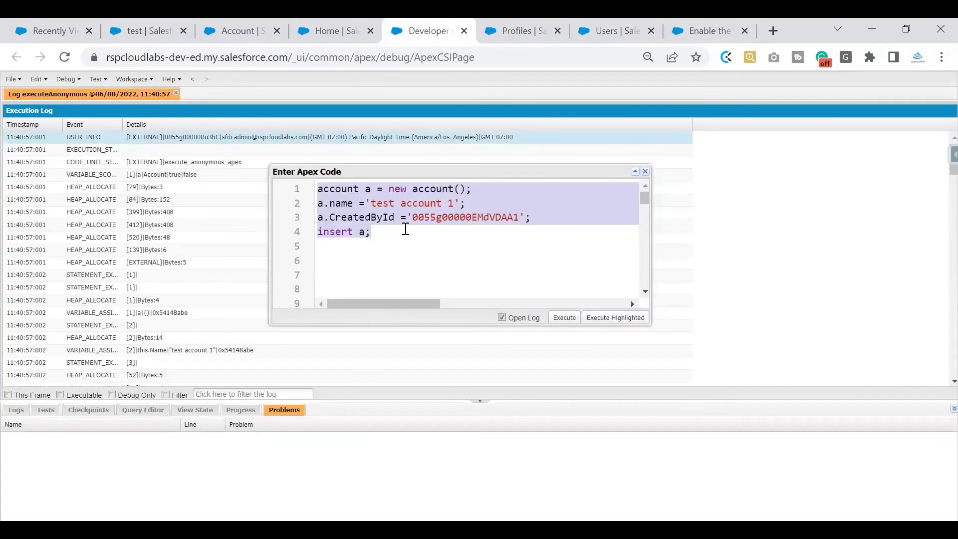
{"action": "left_click", "coordinate": [402, 236]}
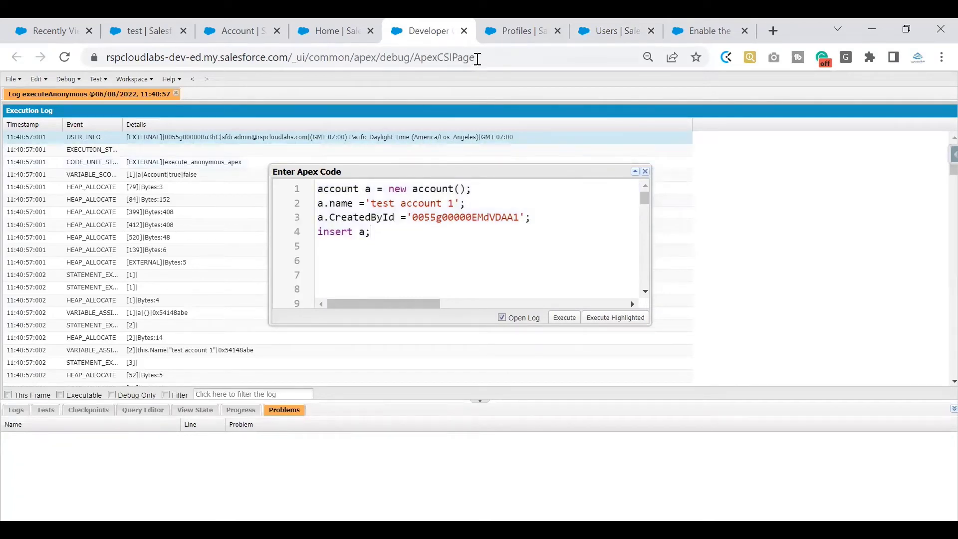
Open the System Administrator profile from the admin user's detail page in Setup and start a text search on it.
{"action": "left_click", "coordinate": [599, 31]}
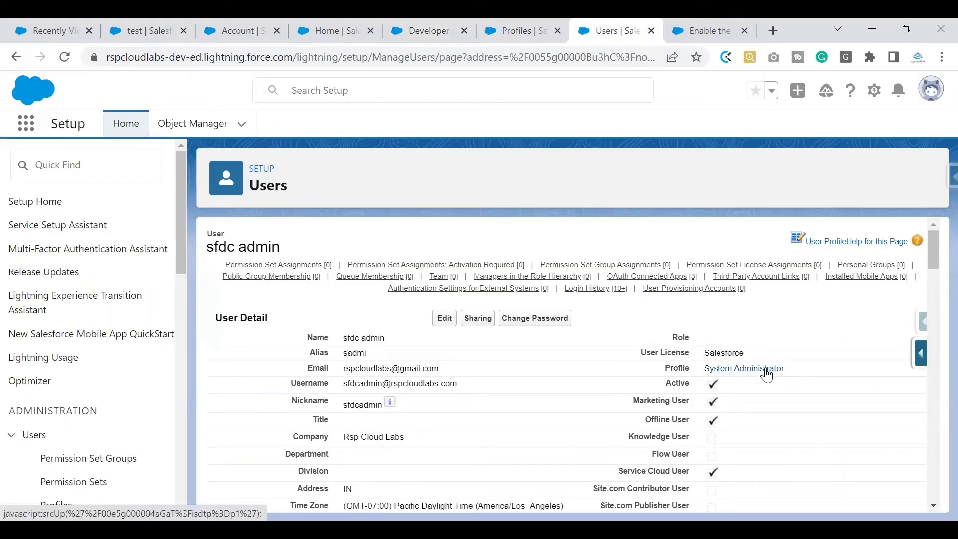
{"action": "left_click", "coordinate": [595, 38]}
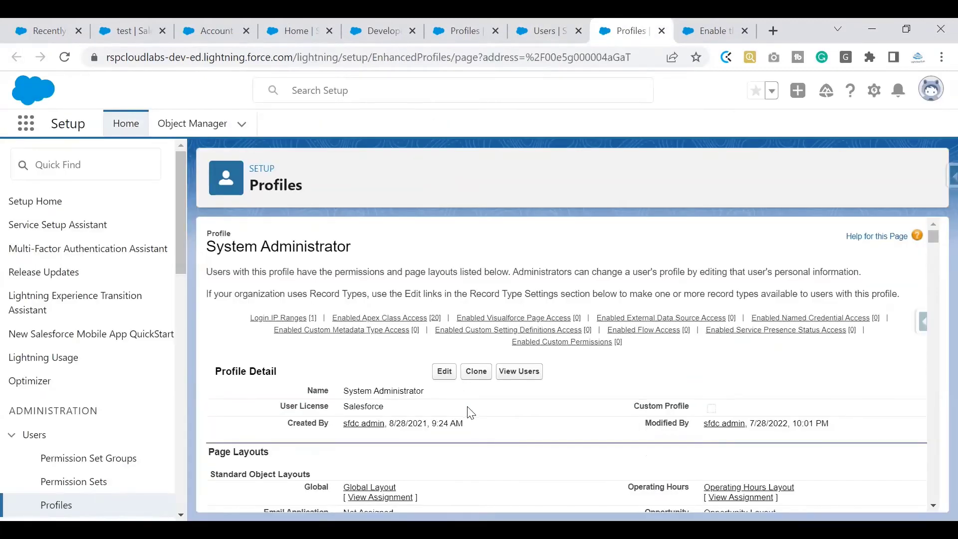
{"action": "key", "text": "ctrl+f"}
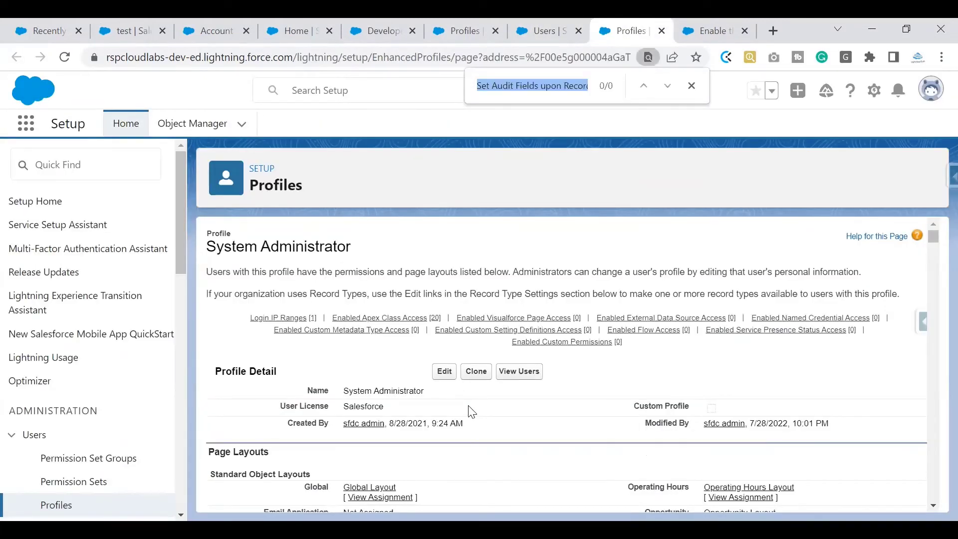
Review the Help article's profile permissions and standard-profile notes, and copy the permission name 'Set Audit Fields upon Record Creation'.
{"action": "left_click", "coordinate": [710, 31]}
{"action": "left_click", "coordinate": [592, 289]}
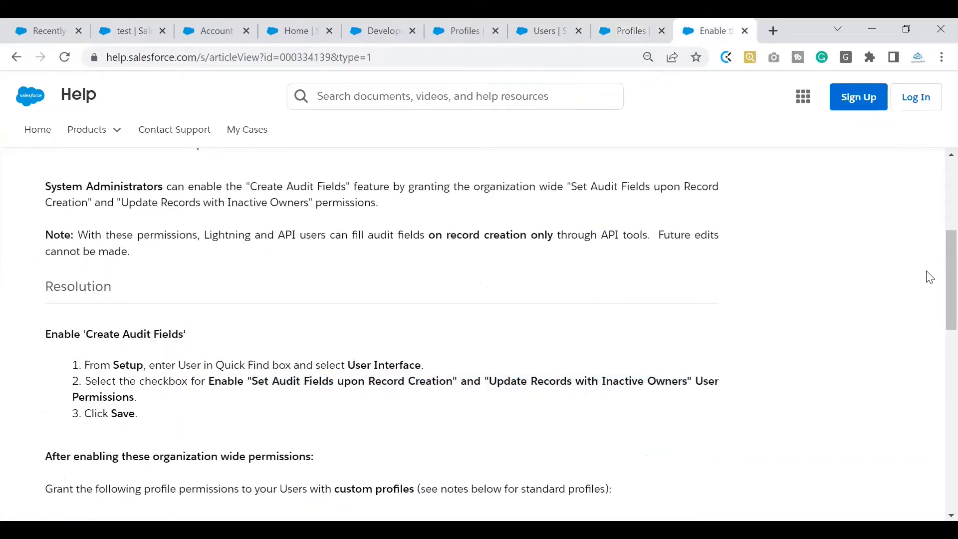
{"action": "scroll", "coordinate": [929, 277], "scroll_direction": "down", "scroll_amount": 5}
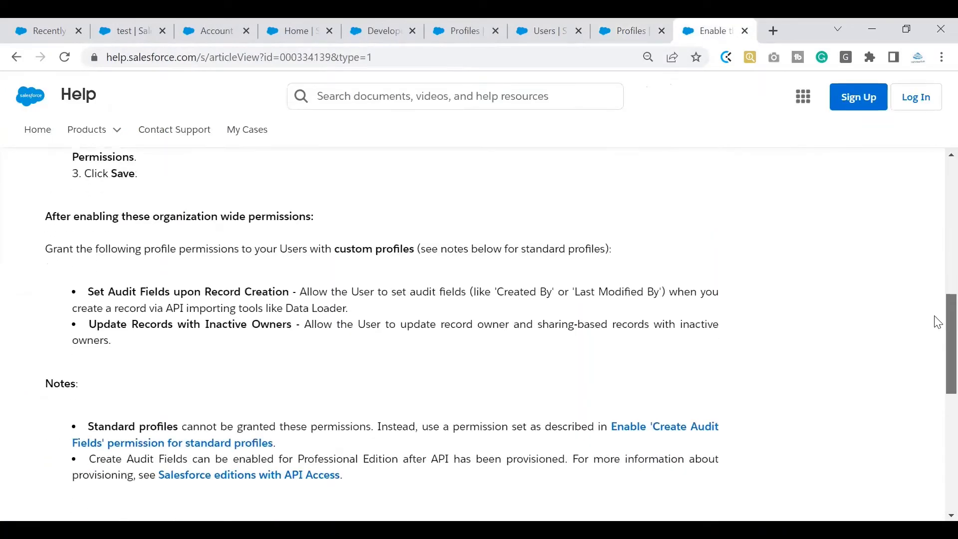
{"action": "scroll", "coordinate": [937, 324], "scroll_direction": "down", "scroll_amount": 1}
{"action": "scroll", "coordinate": [937, 327], "scroll_direction": "up", "scroll_amount": 1}
{"action": "left_click_drag", "start_coordinate": [88, 286], "coordinate": [281, 289]}
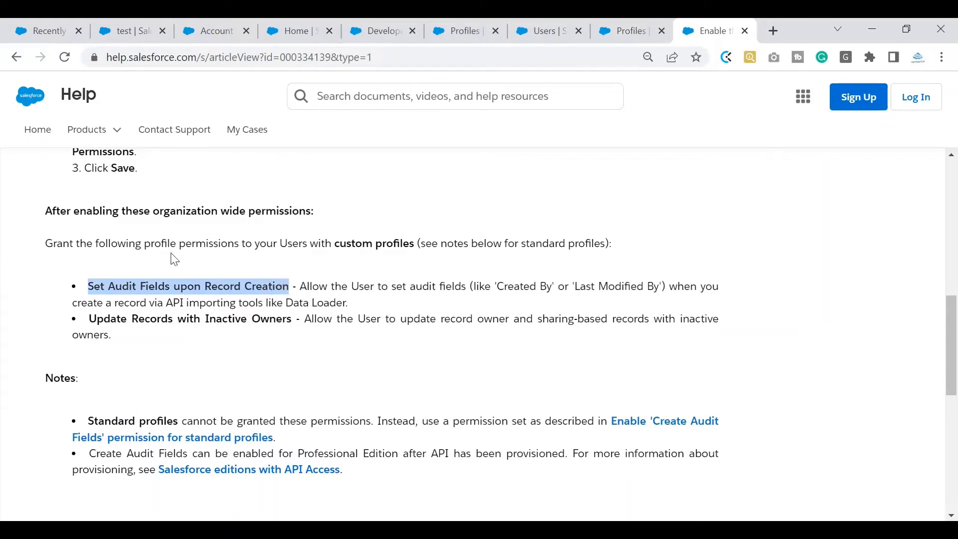
{"action": "scroll", "coordinate": [937, 330], "scroll_direction": "up", "scroll_amount": 3}
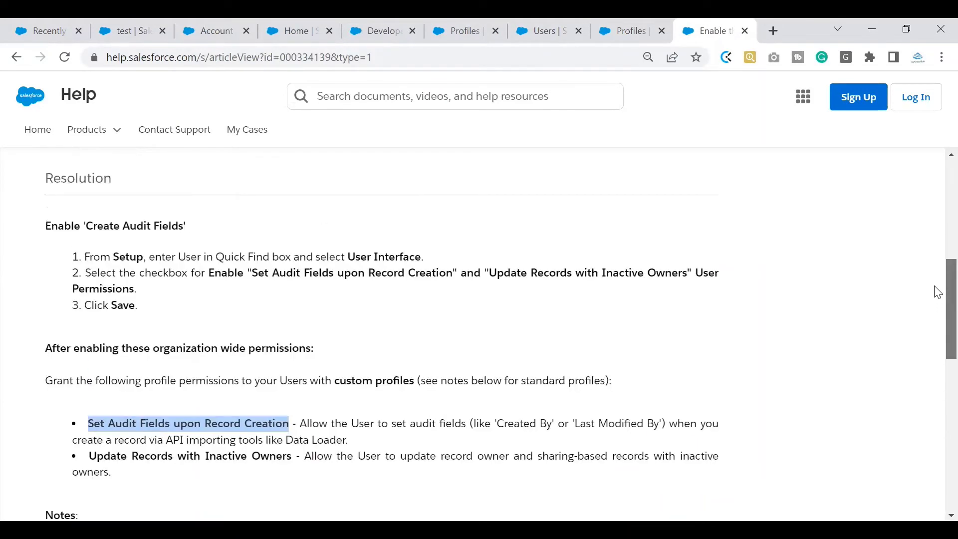
{"action": "left_click_drag", "start_coordinate": [348, 261], "coordinate": [415, 261]}
{"action": "left_click_drag", "start_coordinate": [88, 427], "coordinate": [292, 432]}
{"action": "key", "text": "ctrl+c"}
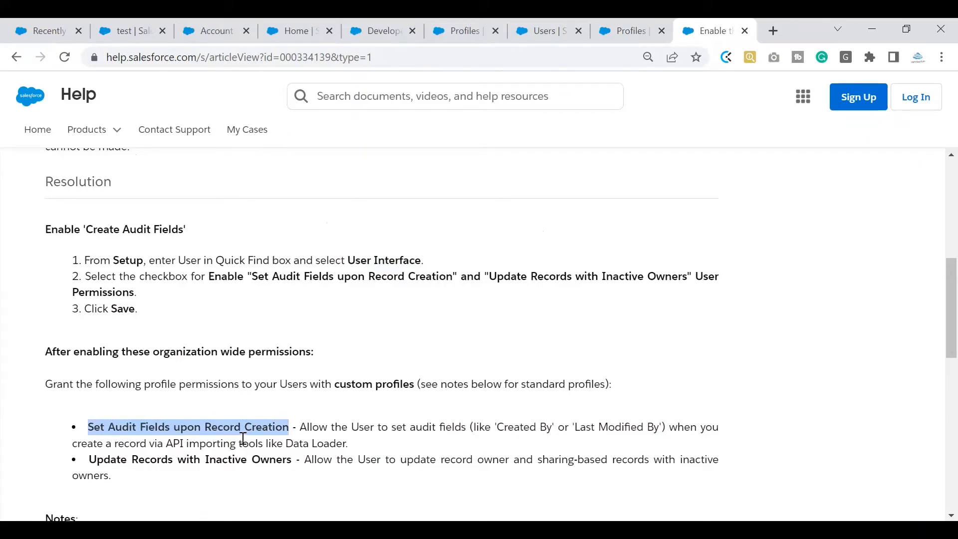
Search the System Administrator profile for 'Set Audit Fields upon Record Creation' and return to the profile details.
{"action": "left_click", "coordinate": [619, 40]}
{"action": "key", "text": "ctrl+v"}
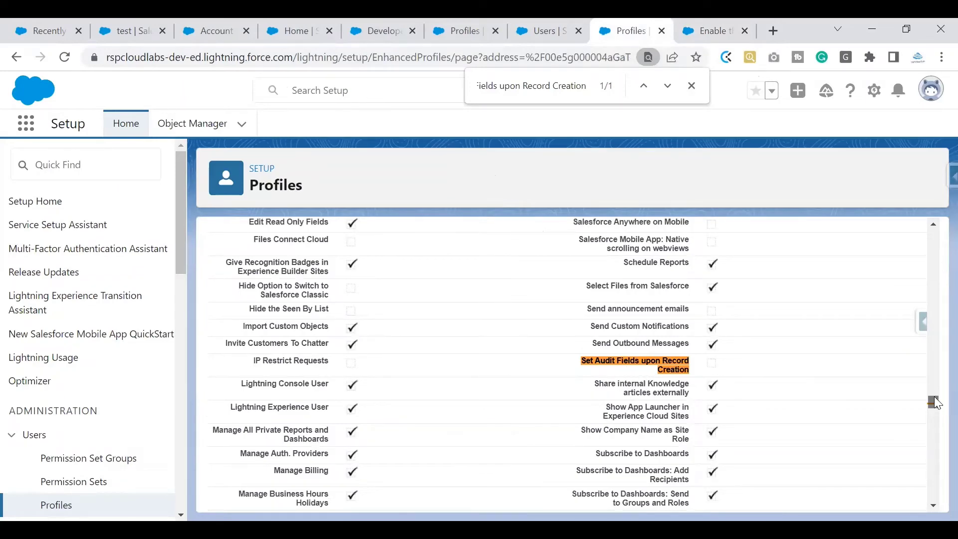
{"action": "left_click_drag", "start_coordinate": [934, 402], "coordinate": [929, 230]}
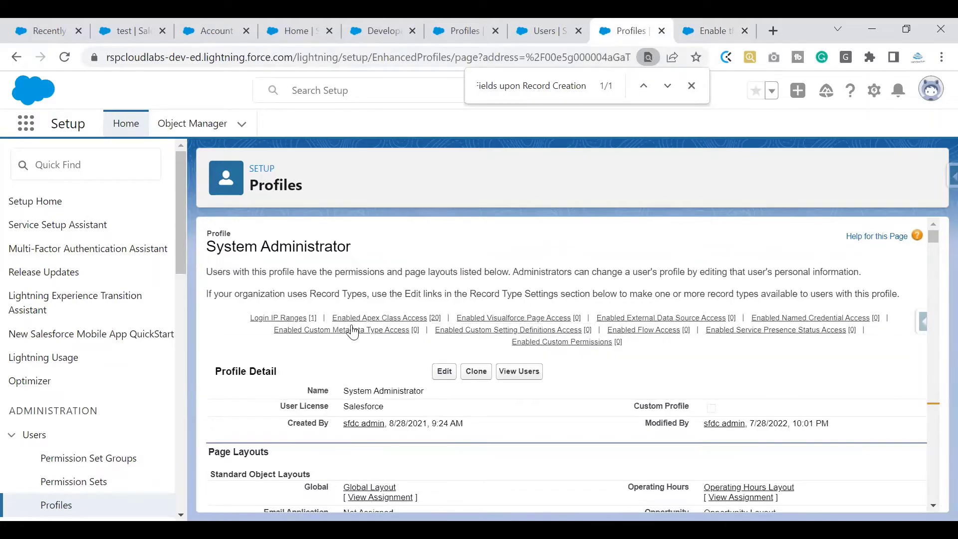
Open Setup's User Interface settings in a new tab and check the org-wide 'Set Audit Fields upon Record Creation' user-permissions option.
{"action": "left_click", "coordinate": [531, 30]}
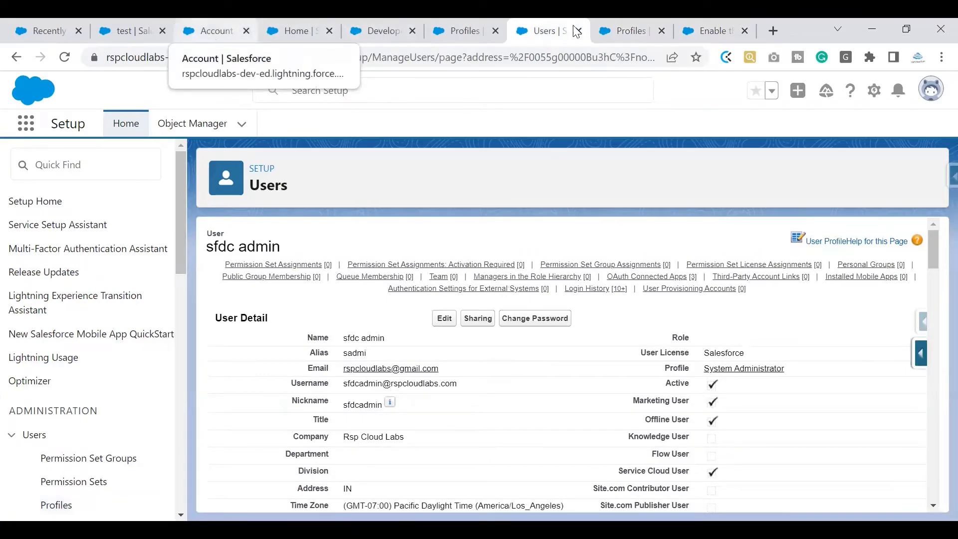
{"action": "left_click", "coordinate": [292, 30]}
{"action": "middle_click", "coordinate": [50, 455]}
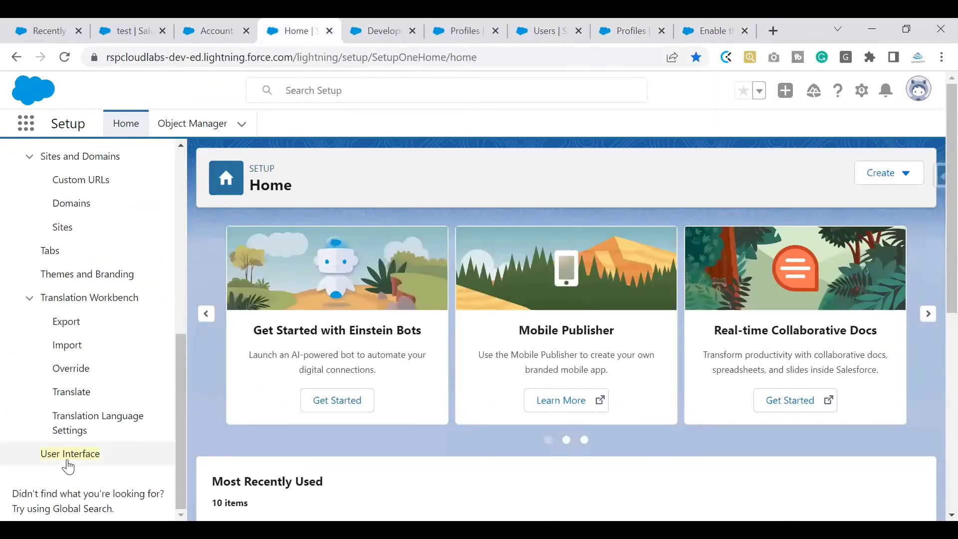
{"action": "left_click", "coordinate": [345, 29]}
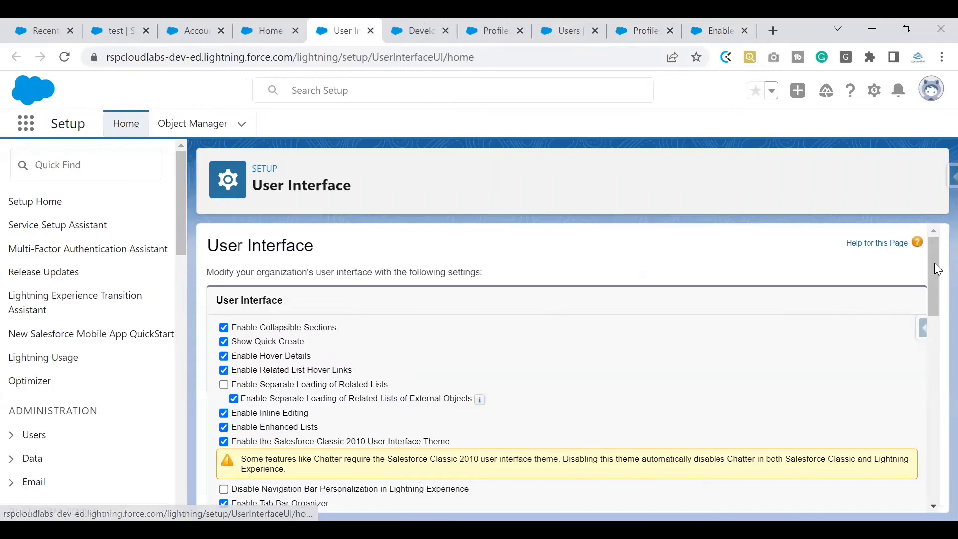
{"action": "left_click_drag", "start_coordinate": [935, 262], "coordinate": [932, 420]}
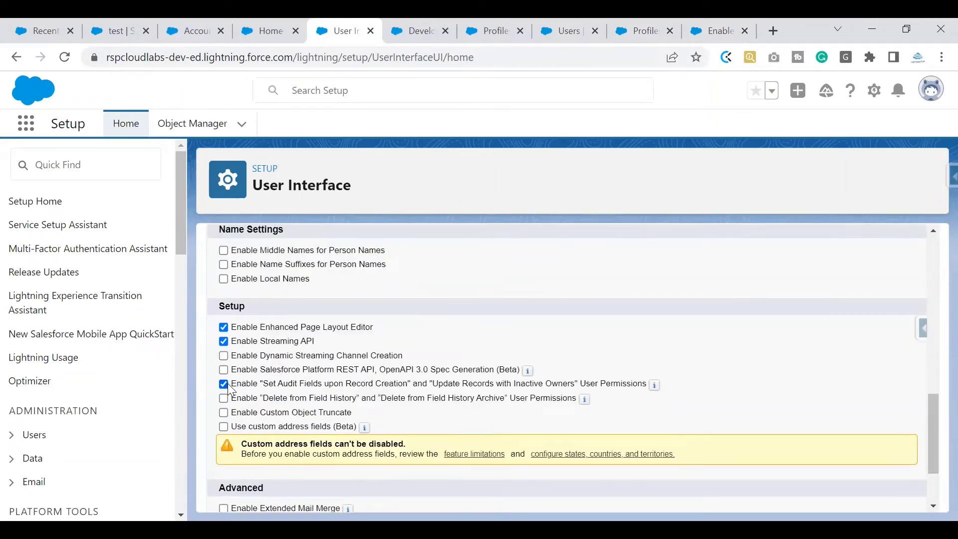
Close the duplicate System Administrator profile tab and return to the one showing the 'Set Audit Fields upon Record Creation' permission.
{"action": "left_click", "coordinate": [501, 31]}
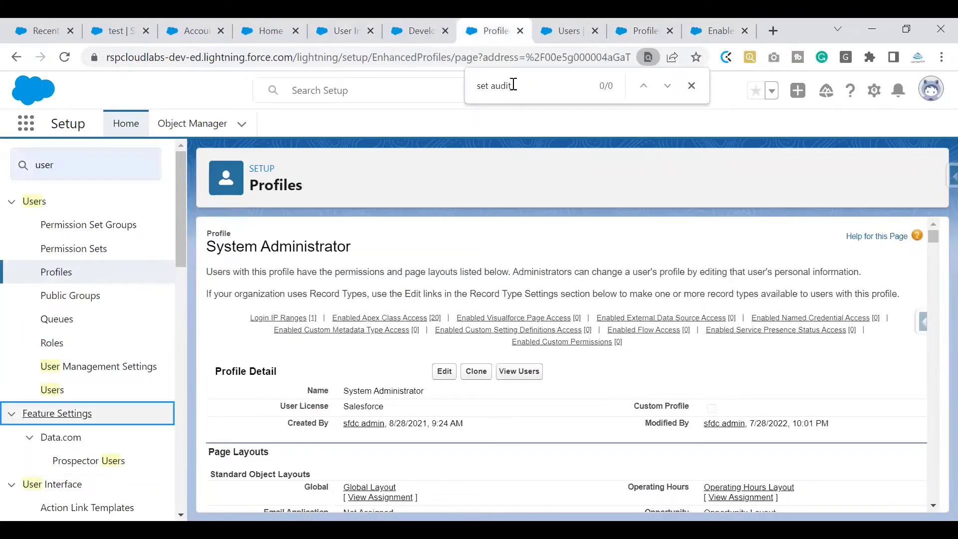
{"action": "key", "text": "ctrl+f"}
{"action": "key", "text": "ctrl+v"}
{"action": "key", "text": "ctrl+w"}
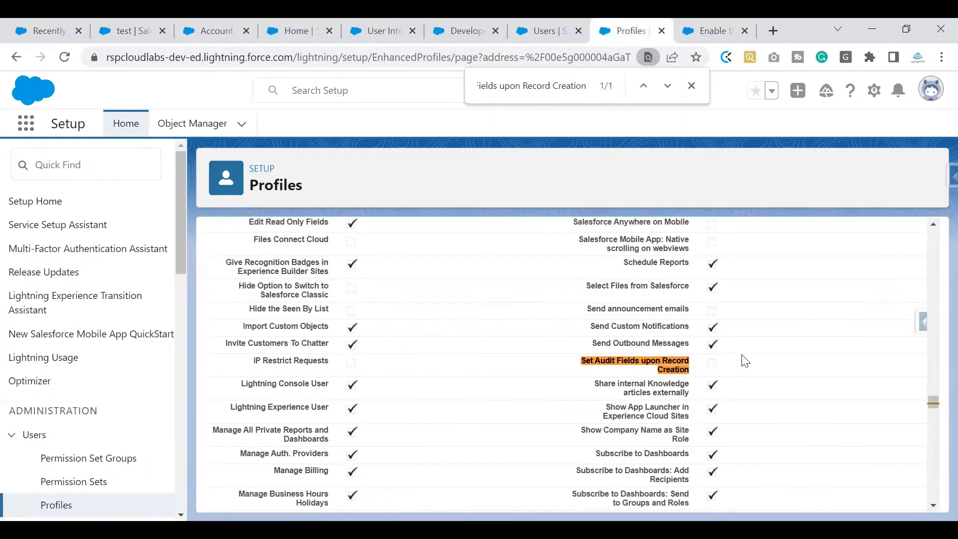
Check 'Set Audit Fields upon Record Creation' in the System Administrator profile's edit page, cancel the edit, and copy the permission name.
{"action": "left_click_drag", "start_coordinate": [935, 408], "coordinate": [934, 234]}
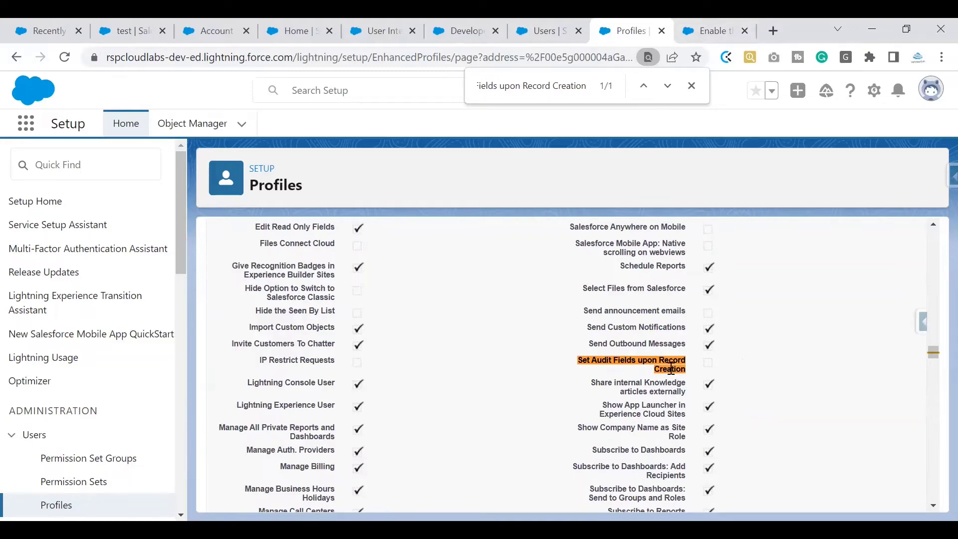
{"action": "left_click_drag", "start_coordinate": [932, 352], "coordinate": [933, 235]}
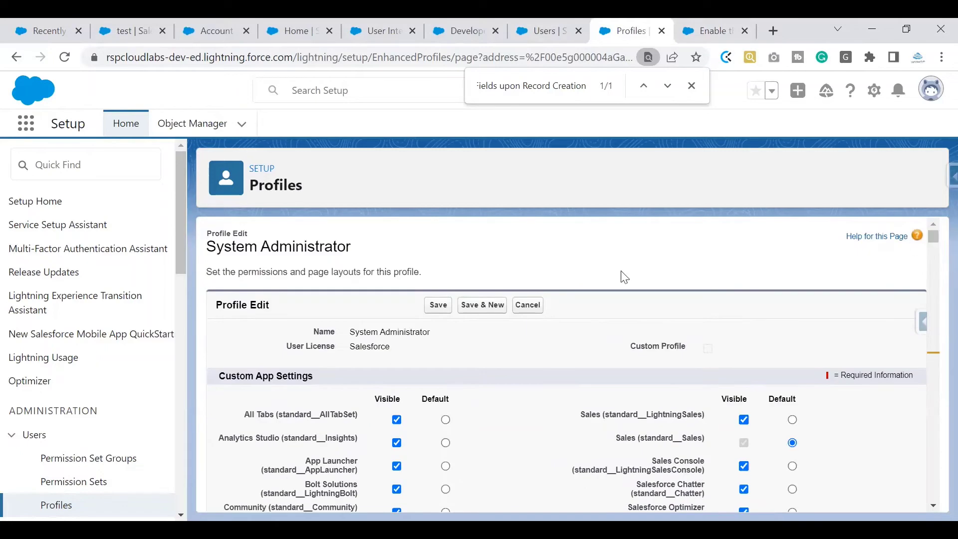
{"action": "left_click", "coordinate": [530, 306]}
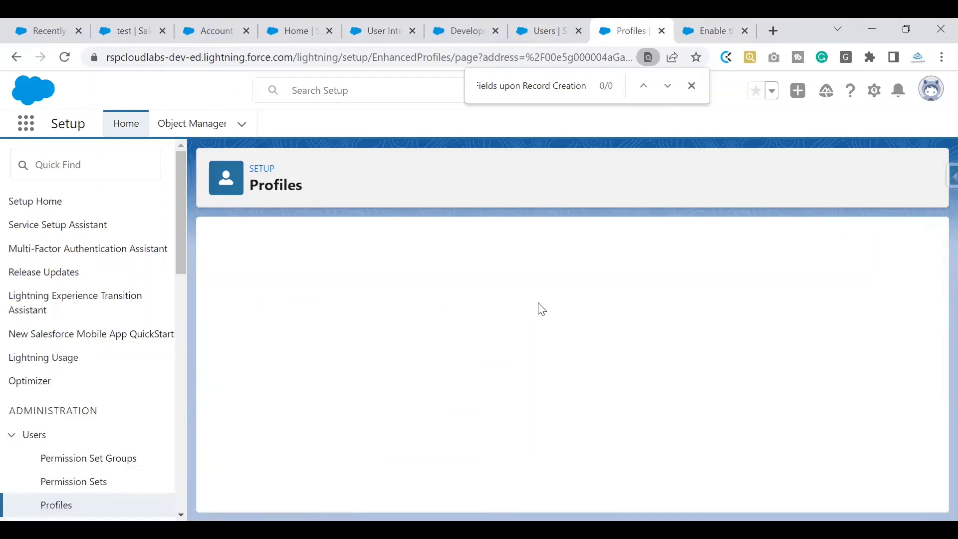
{"action": "left_click", "coordinate": [692, 86]}
{"action": "key", "text": "ctrl+c"}
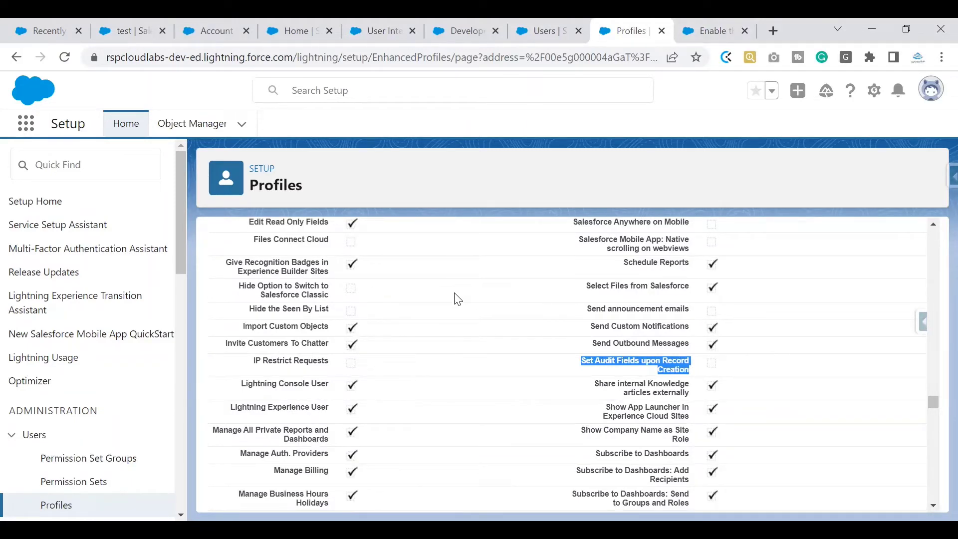
Find Profiles in Setup by searching for 'profi' and open the profile list in a new tab.
{"action": "left_click", "coordinate": [103, 170]}
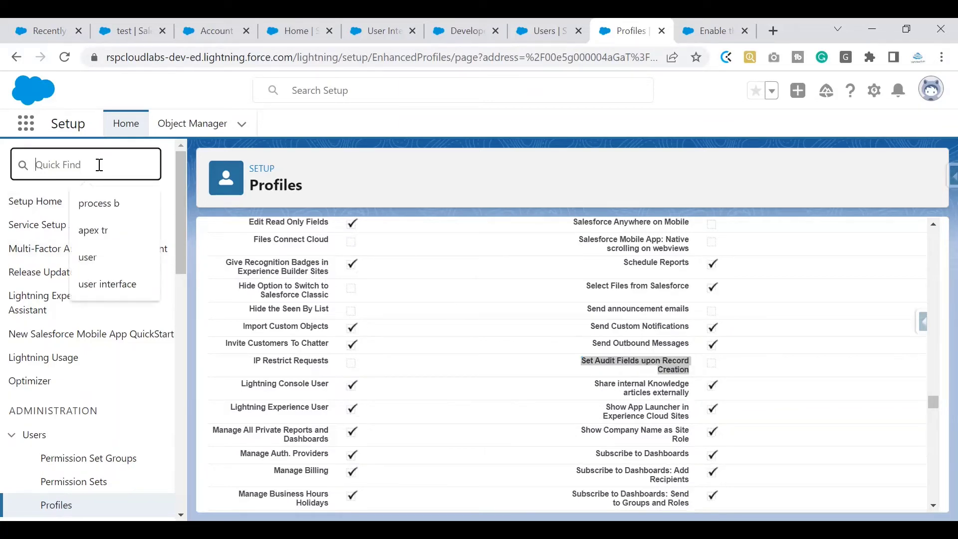
{"action": "type", "text": "cust"}
{"action": "key", "text": "BackSpace"}
{"action": "key", "text": "BackSpace"}
{"action": "key", "text": "BackSpace"}
{"action": "key", "text": "BackSpace"}
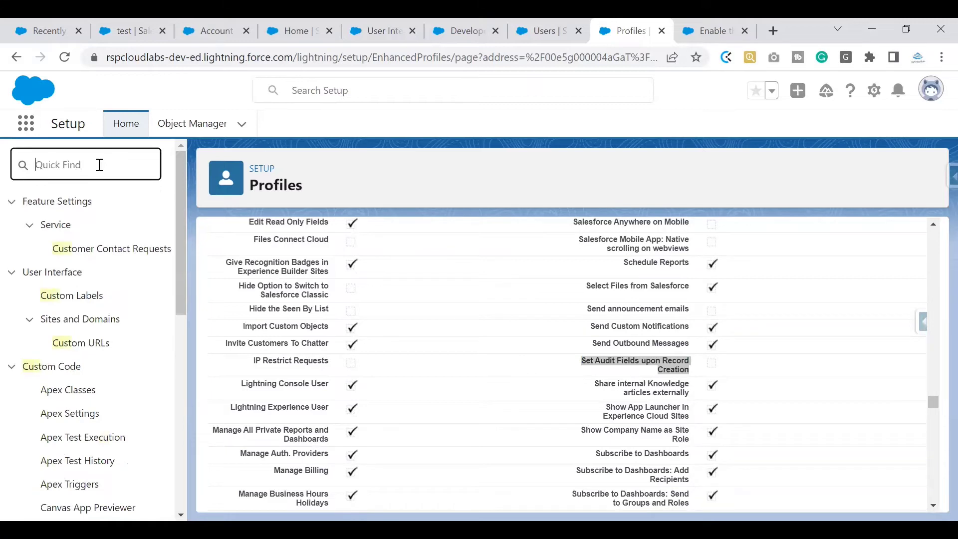
{"action": "type", "text": "profike"}
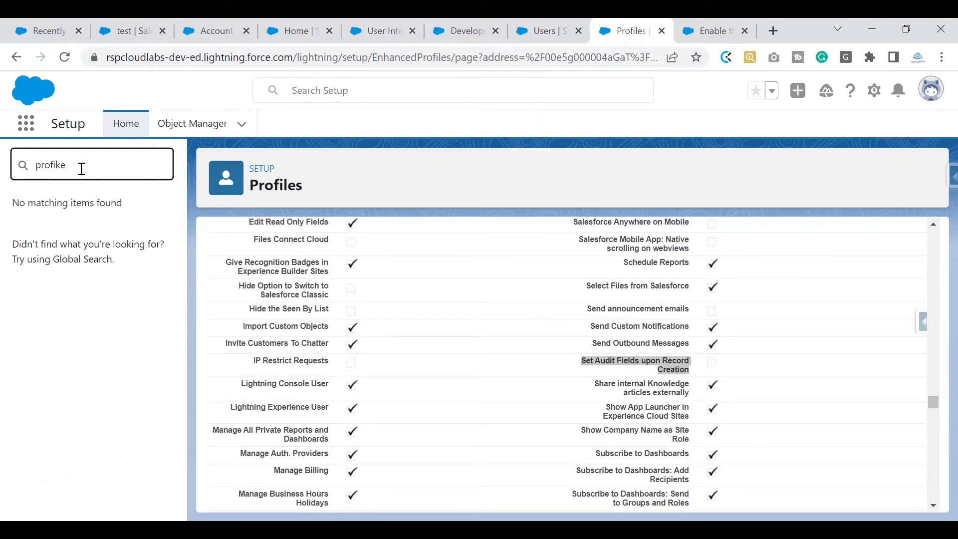
{"action": "key", "text": "BackSpace"}
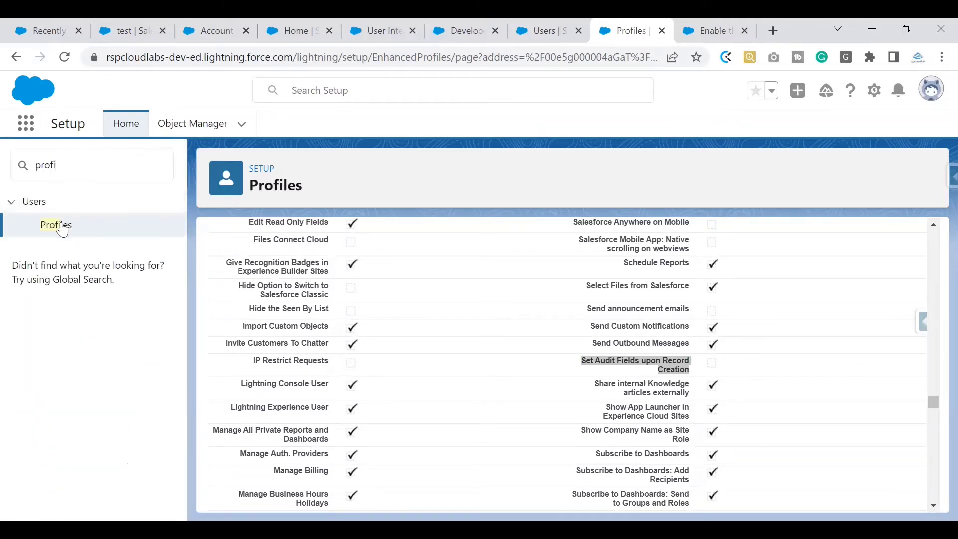
{"action": "left_click", "coordinate": [55, 225], "text": "ctrl"}
{"action": "left_click", "coordinate": [634, 38]}
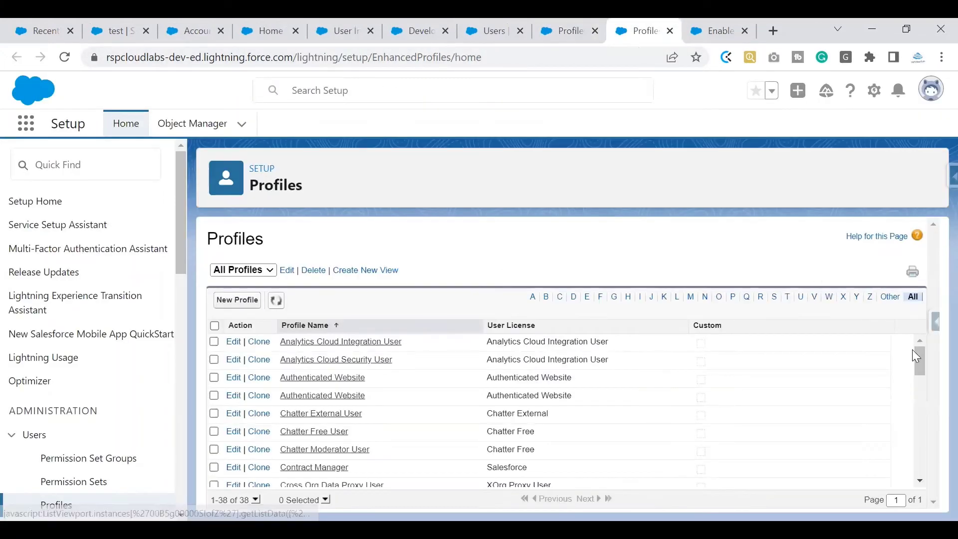
Open 'Custom: Support Profile' from the profile list and locate 'Set Audit Fields upon Record Creation' on it.
{"action": "scroll", "coordinate": [912, 349], "scroll_direction": "down", "scroll_amount": 4}
{"action": "scroll", "coordinate": [929, 396], "scroll_direction": "down", "scroll_amount": 1}
{"action": "scroll", "coordinate": [926, 389], "scroll_direction": "up", "scroll_amount": 1}
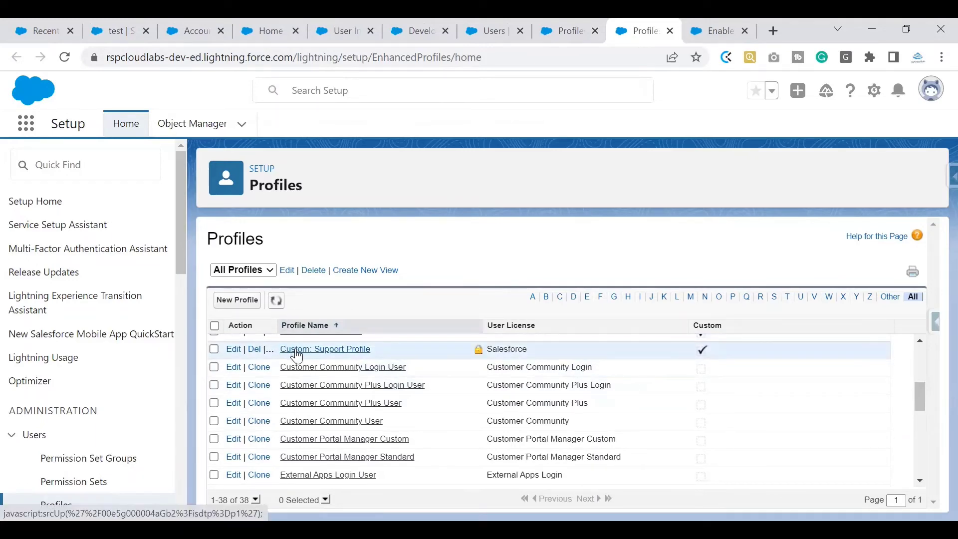
{"action": "left_click", "coordinate": [296, 352]}
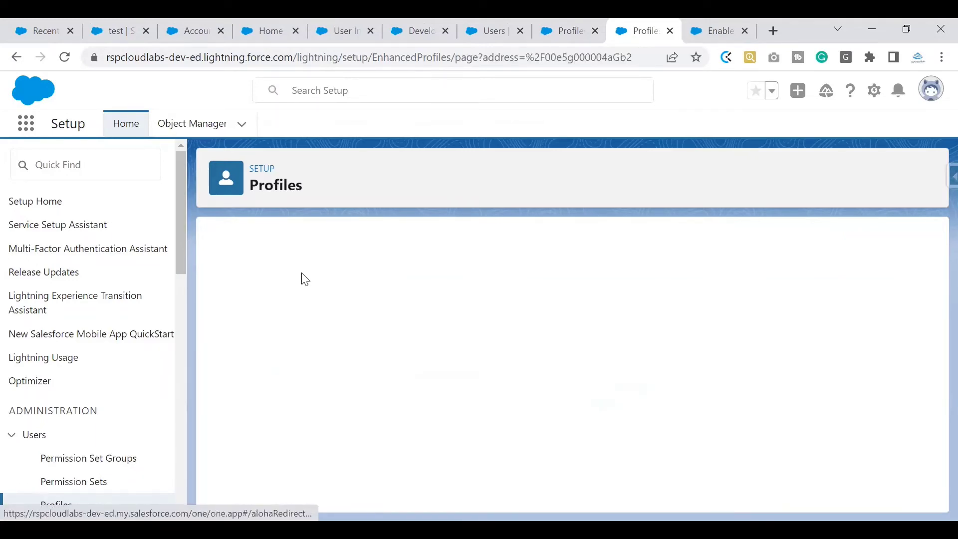
{"action": "key", "text": "ctrl+f"}
{"action": "key", "text": "ctrl+v"}
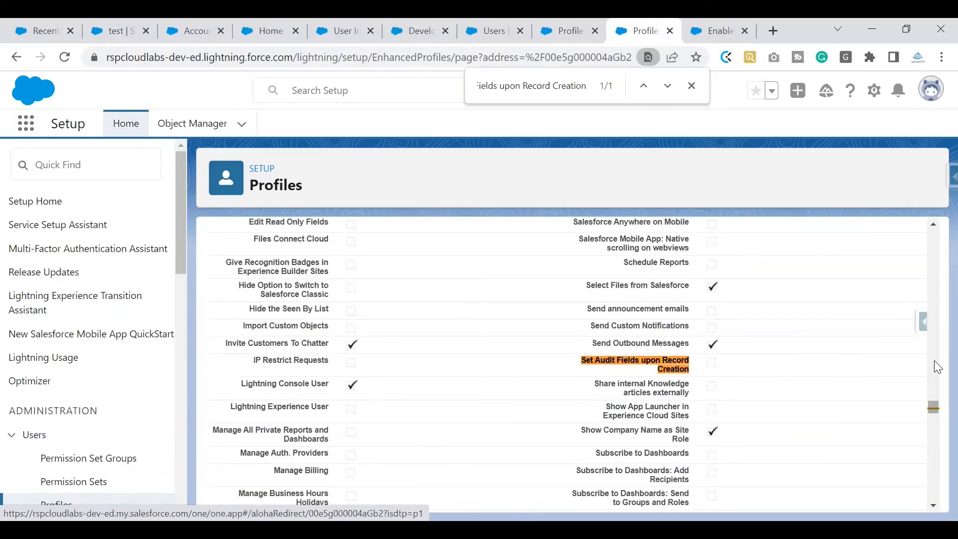
{"action": "scroll", "coordinate": [938, 367], "scroll_direction": "up", "scroll_amount": 20}
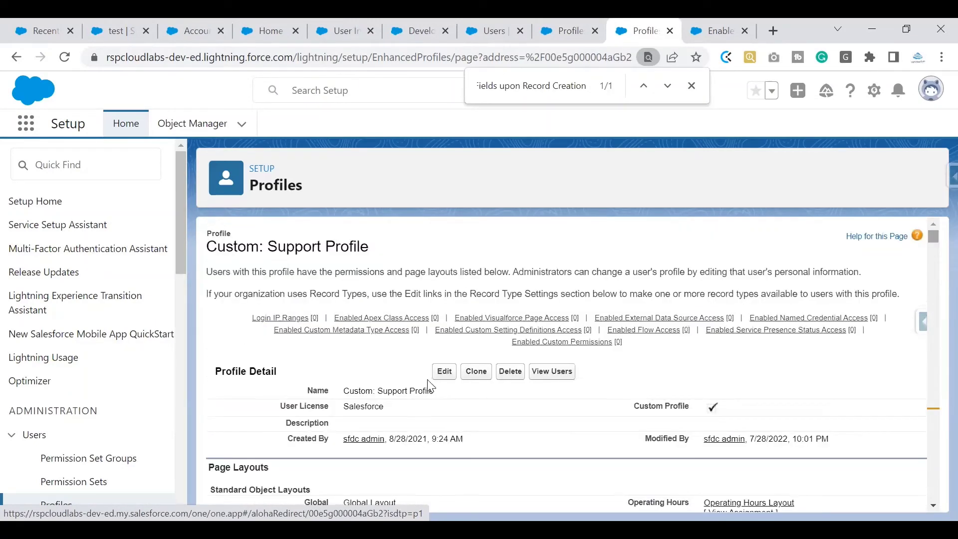
Edit 'Custom: Support Profile' to enable the 'Set Audit Fields upon Record Creation' permission, and save the profile.
{"action": "left_click", "coordinate": [444, 374]}
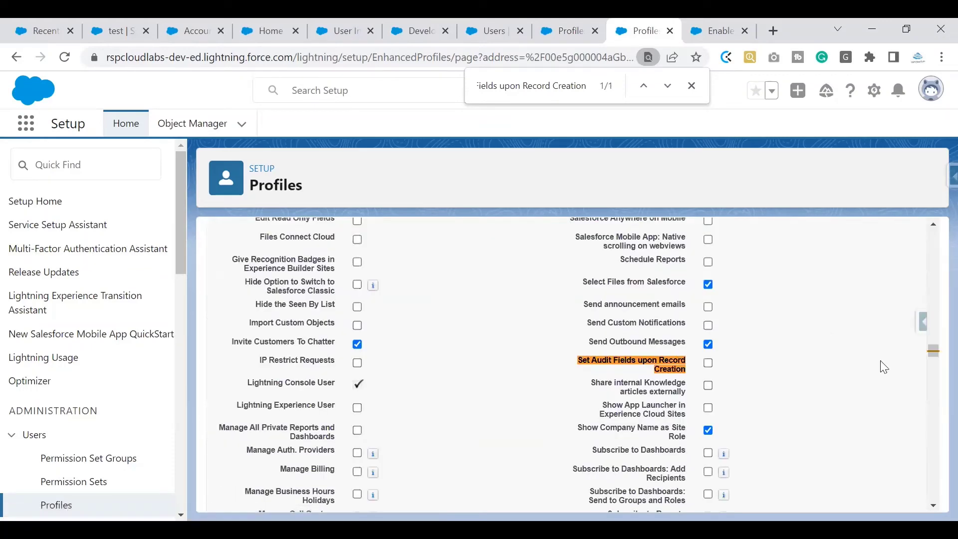
{"action": "left_click_drag", "start_coordinate": [933, 352], "coordinate": [936, 222]}
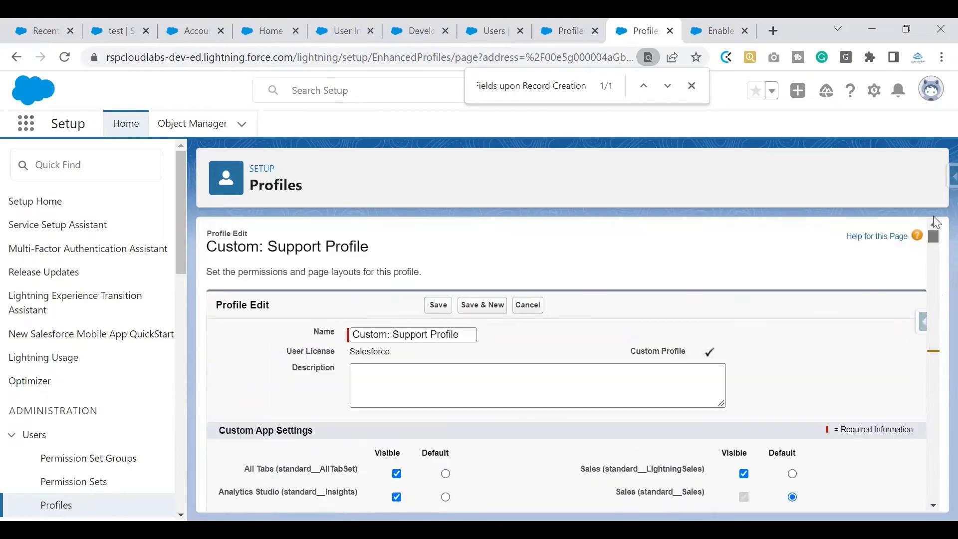
{"action": "left_click_drag", "start_coordinate": [629, 355], "coordinate": [690, 355]}
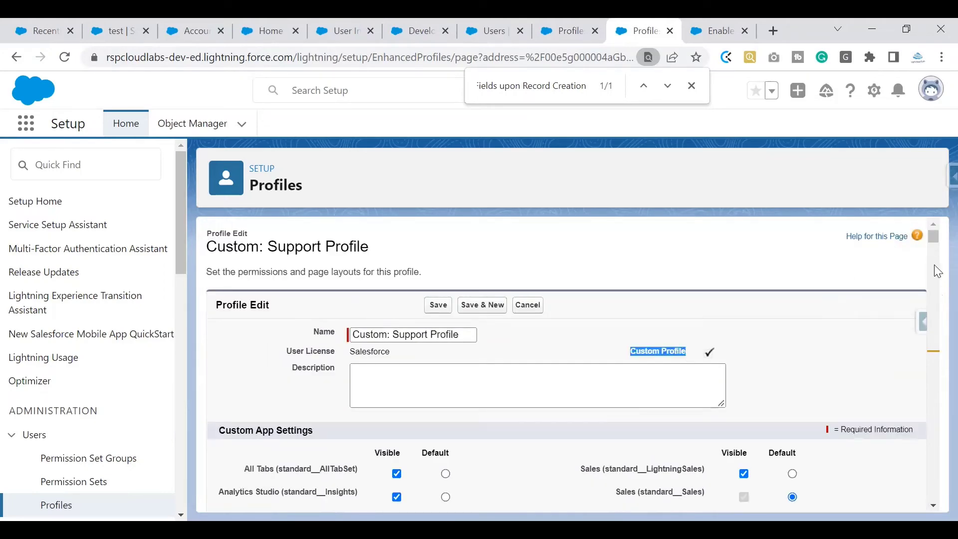
{"action": "scroll", "coordinate": [935, 260], "scroll_direction": "down", "scroll_amount": 10}
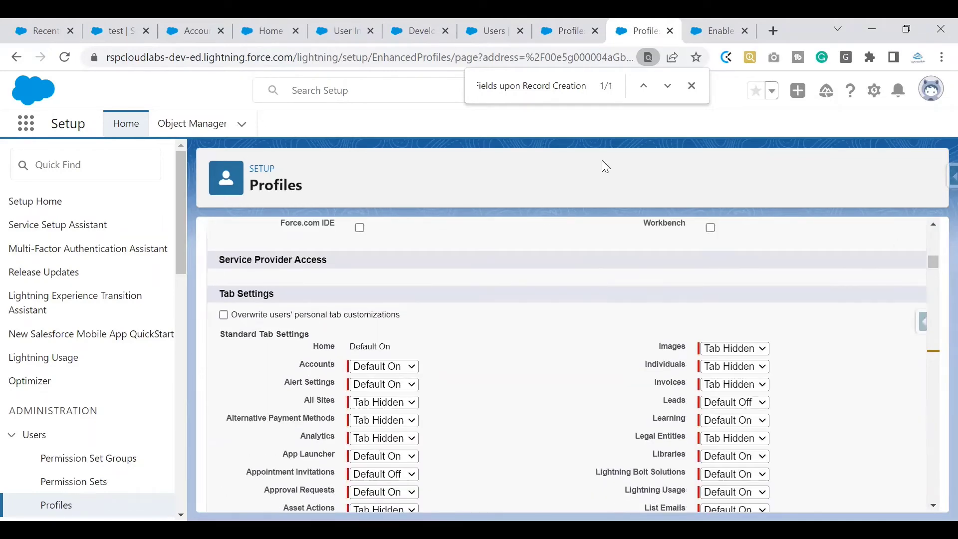
{"action": "key", "text": "Return"}
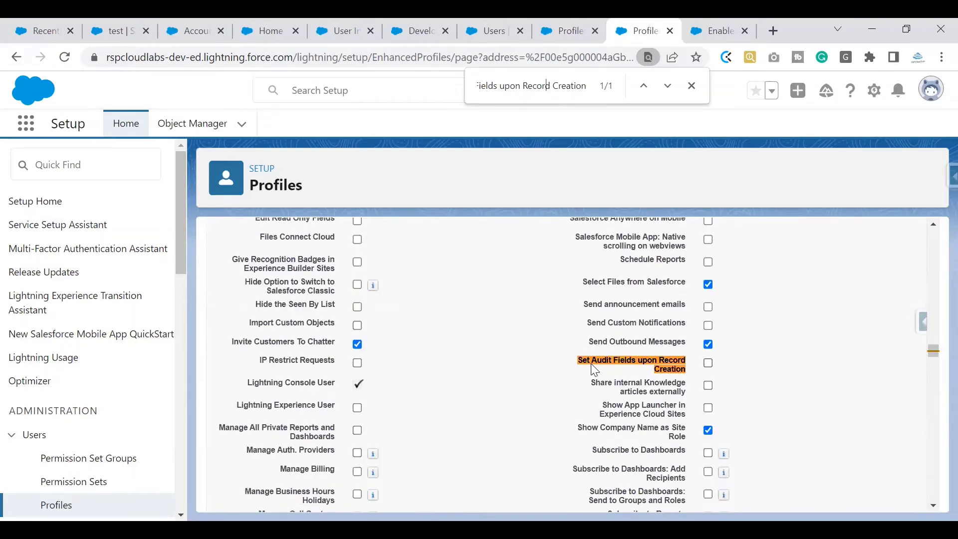
{"action": "left_click", "coordinate": [709, 365]}
{"action": "left_click_drag", "start_coordinate": [935, 357], "coordinate": [935, 225]}
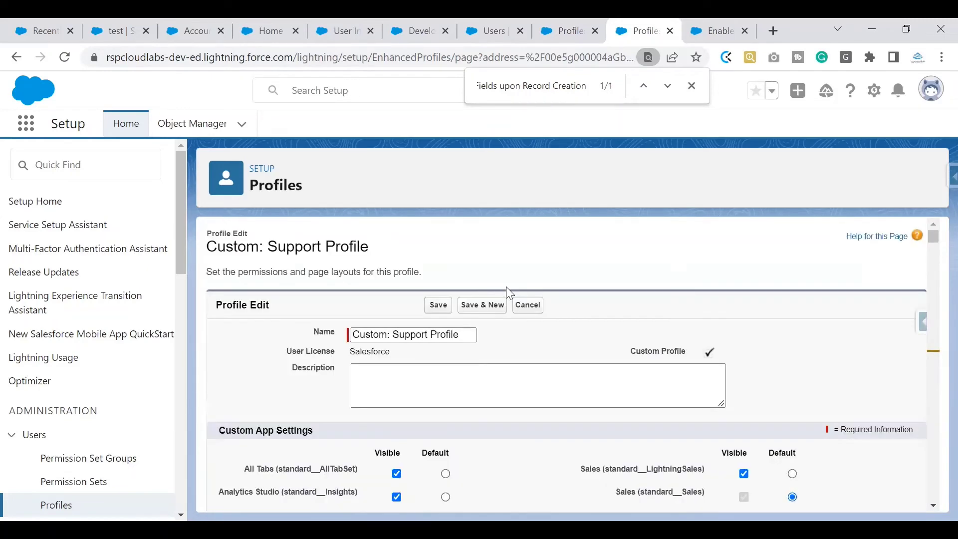
{"action": "left_click", "coordinate": [433, 309]}
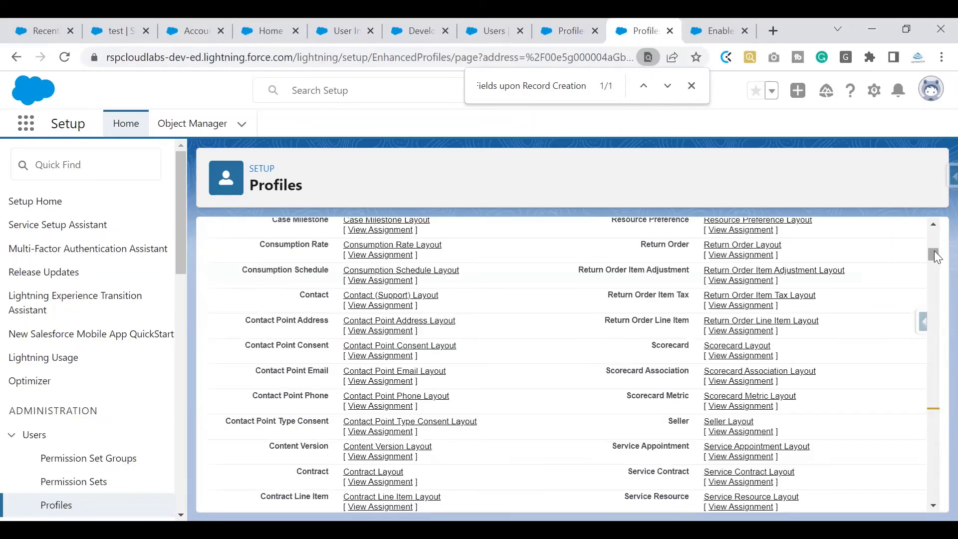
Check the 'Set Audit Fields upon Record Creation' permission on the saved 'Custom: Support Profile', and close the text search.
{"action": "left_click_drag", "start_coordinate": [933, 254], "coordinate": [932, 207]}
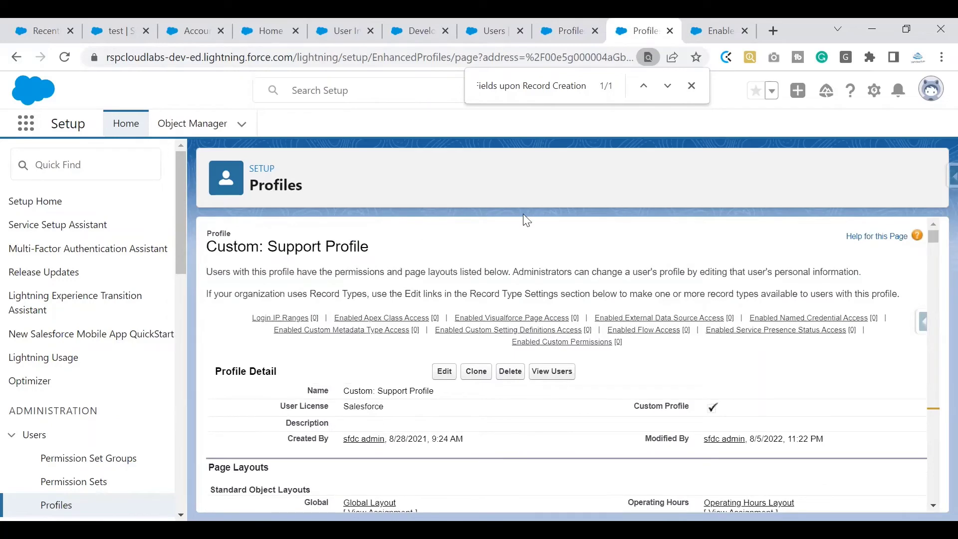
{"action": "triple_click", "coordinate": [292, 237]}
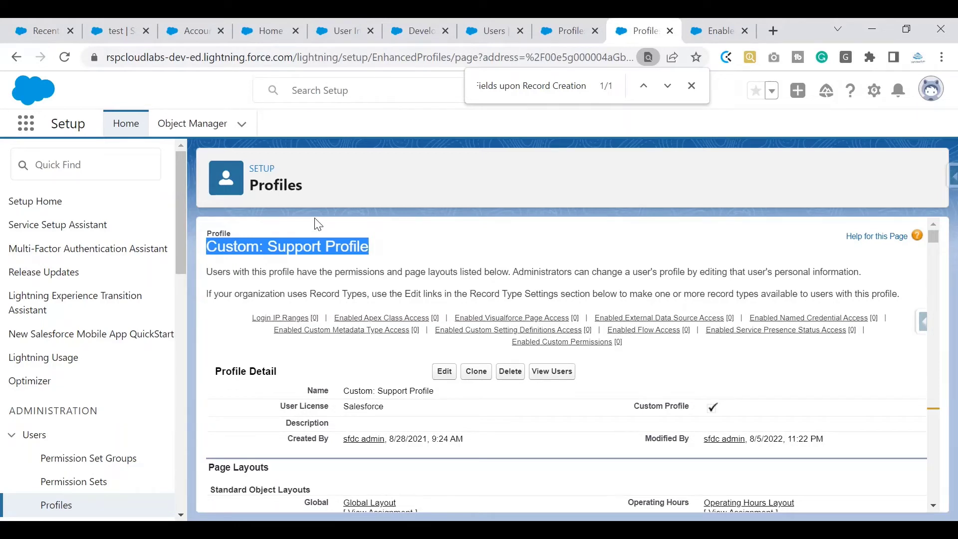
{"action": "left_click", "coordinate": [402, 243]}
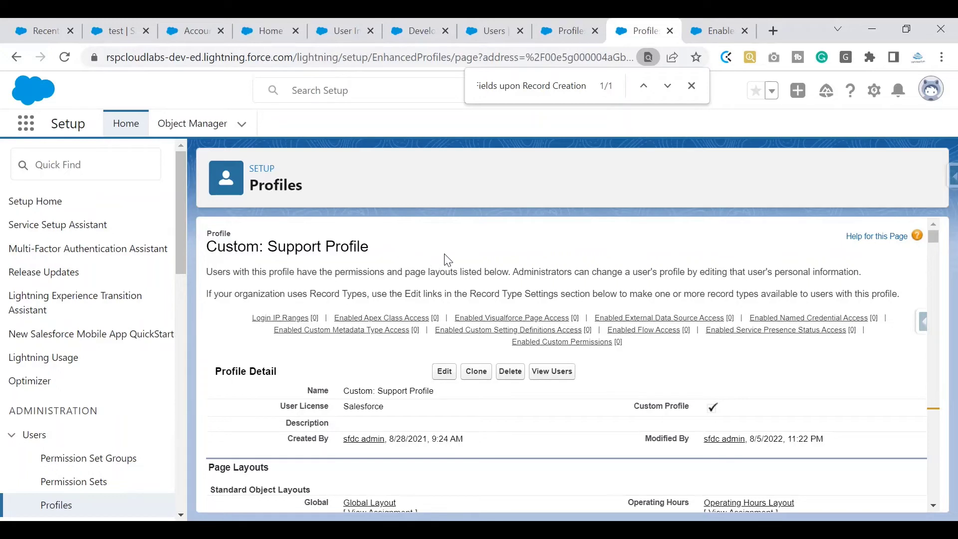
{"action": "key", "text": "ctrl+f"}
{"action": "key", "text": "Return"}
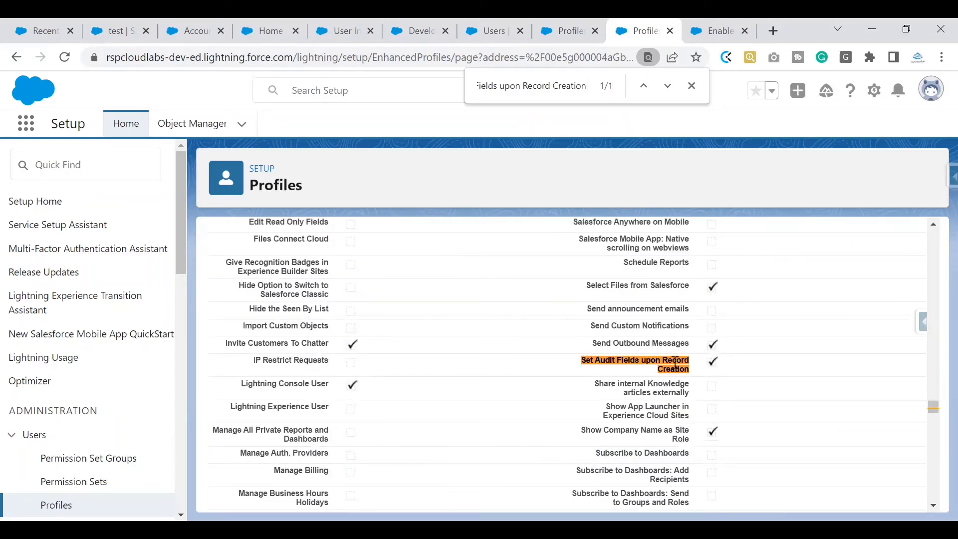
{"action": "left_click", "coordinate": [691, 86]}
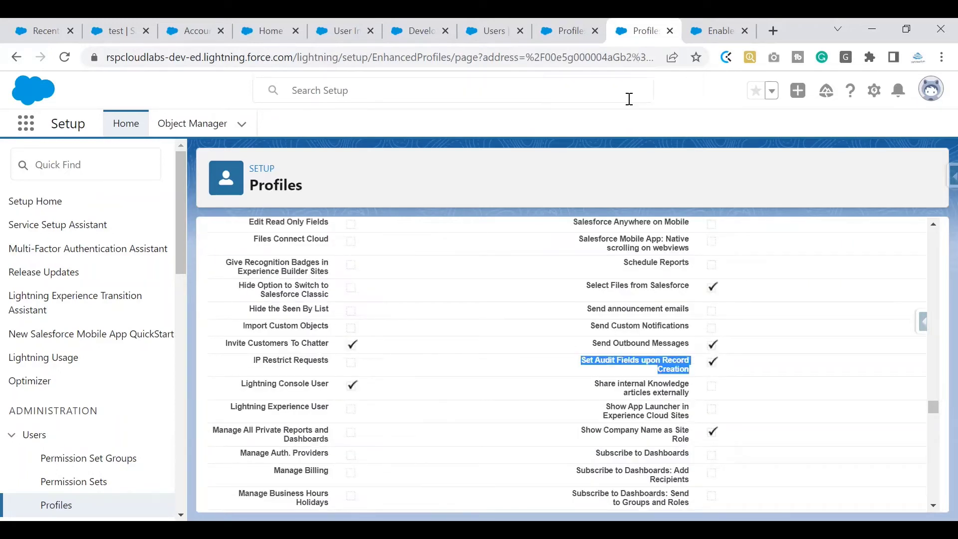
Search Setup for 'permiss' and open the Permission Sets page.
{"action": "left_click", "coordinate": [68, 166]}
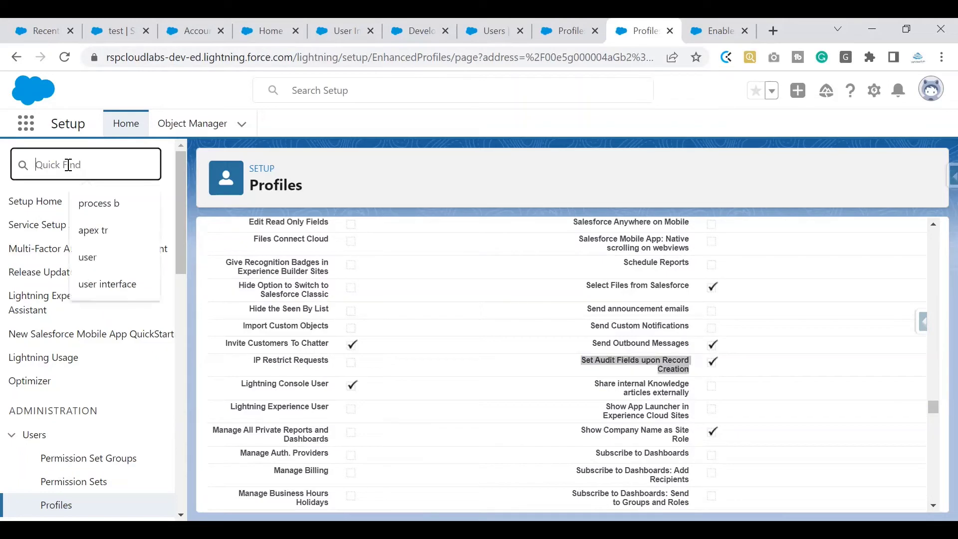
{"action": "type", "text": "pre"}
{"action": "key", "text": "BackSpace"}
{"action": "key", "text": "BackSpace"}
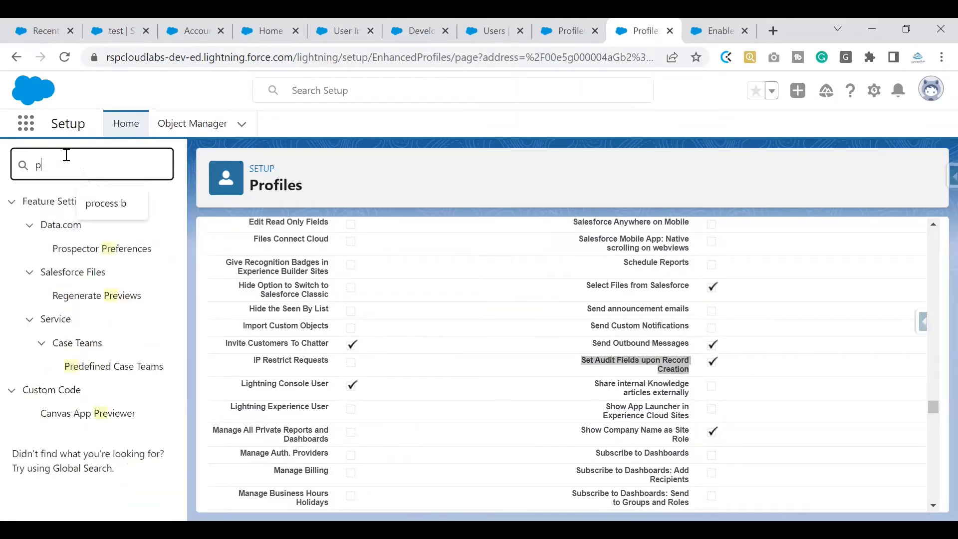
{"action": "type", "text": "ermiss"}
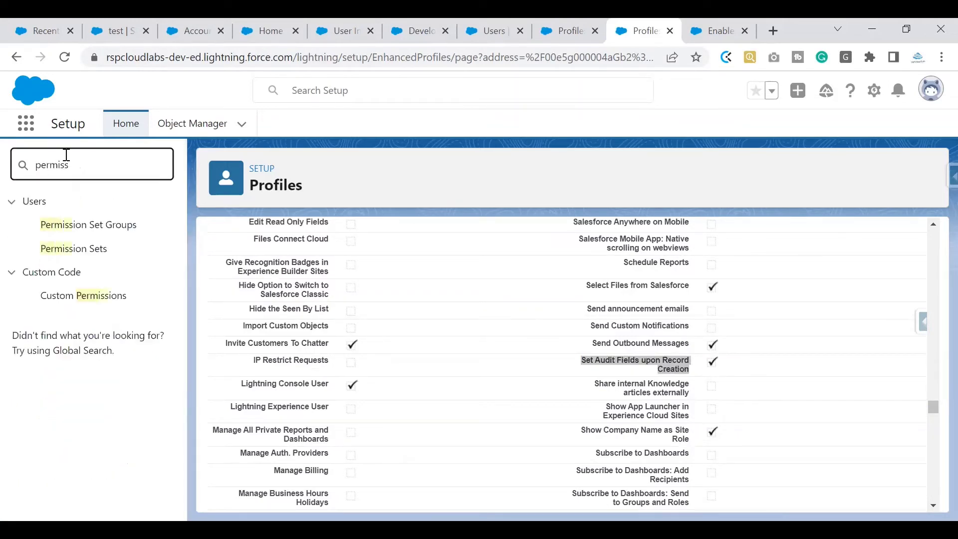
{"action": "left_click", "coordinate": [78, 254]}
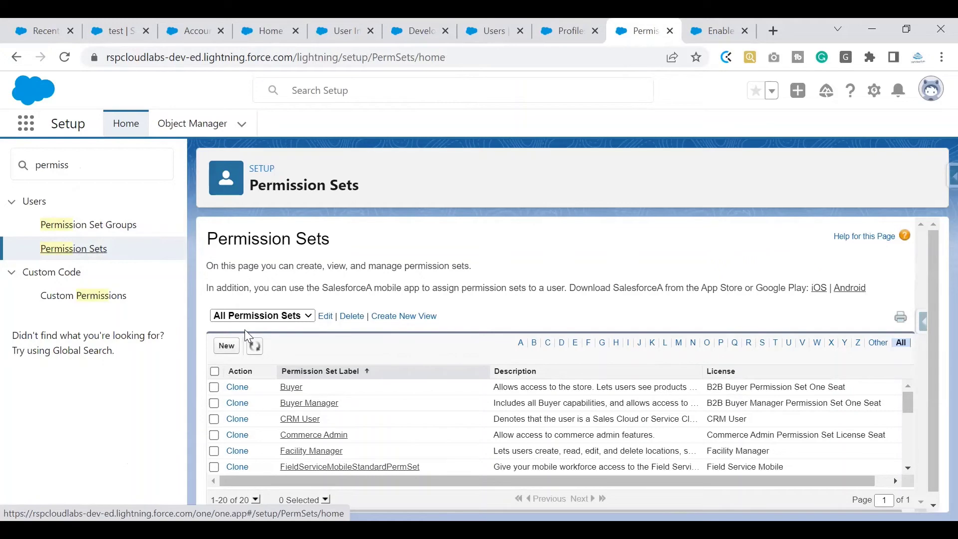
Start a new permission set labelled 'create audit field permission' with the API name 'create_audit_field_permission'.
{"action": "left_click", "coordinate": [227, 345]}
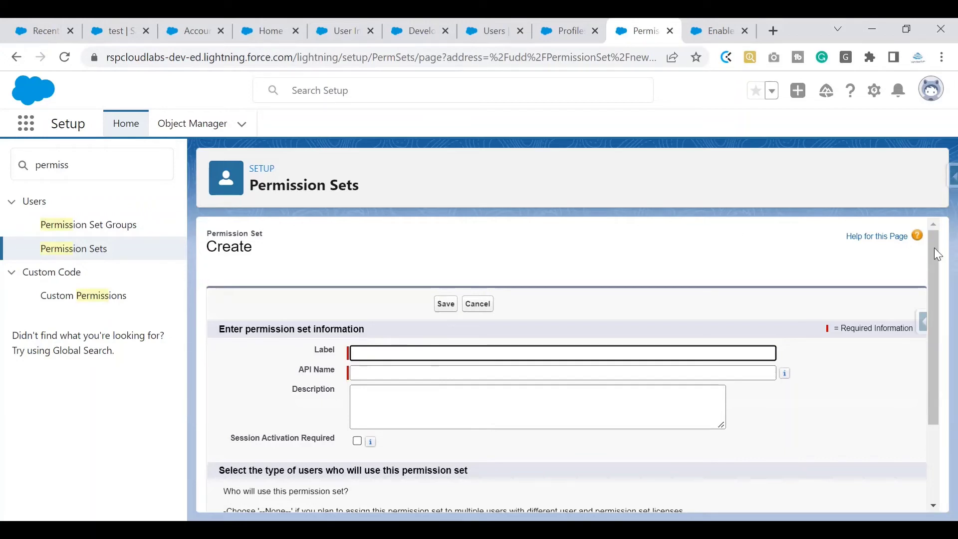
{"action": "mouse_move", "coordinate": [934, 247]}
{"action": "left_mouse_down"}
{"action": "mouse_move", "coordinate": [934, 271]}
{"action": "mouse_move", "coordinate": [936, 249]}
{"action": "left_mouse_up"}
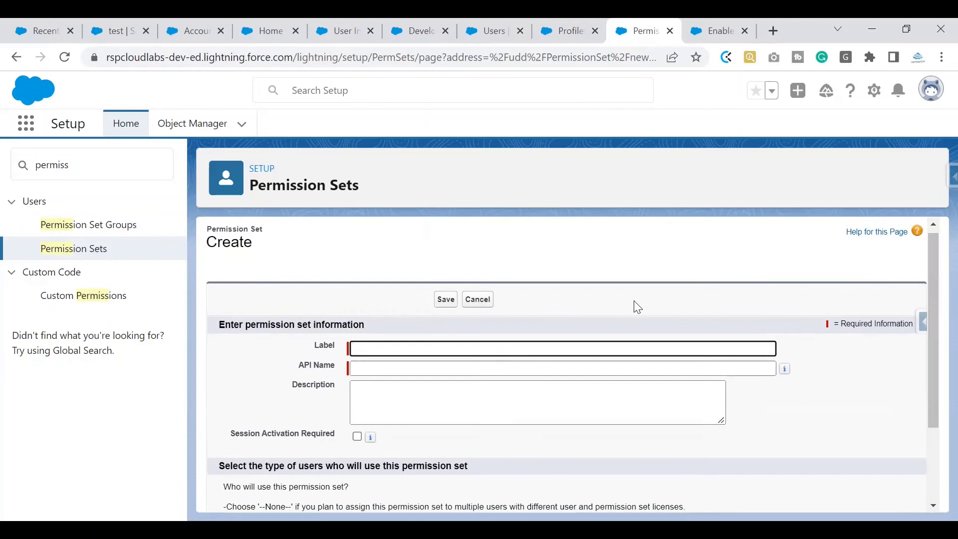
{"action": "left_click", "coordinate": [574, 345]}
{"action": "left_click", "coordinate": [492, 318]}
{"action": "left_click", "coordinate": [424, 352]}
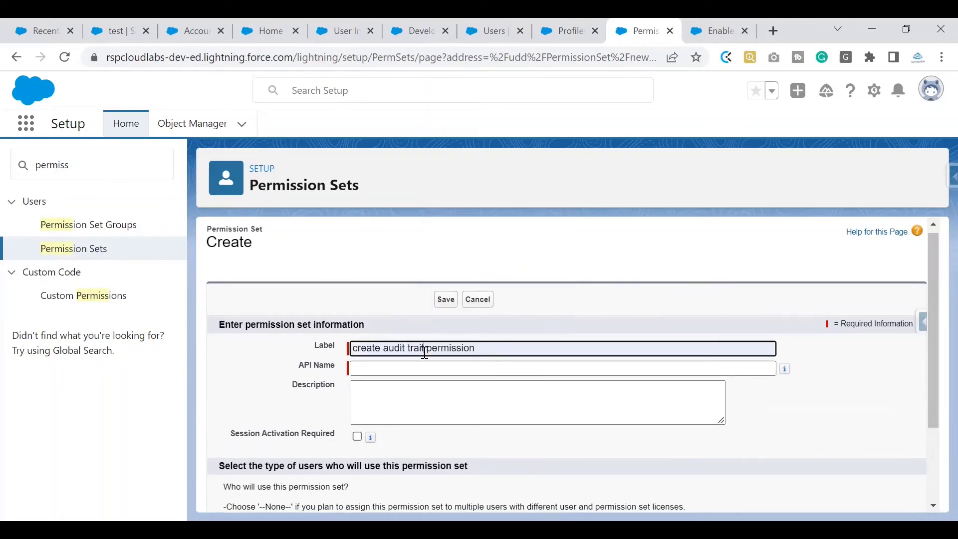
{"action": "key", "text": "BackSpace"}
{"action": "key", "text": "BackSpace"}
{"action": "key", "text": "BackSpace"}
{"action": "key", "text": "BackSpace"}
{"action": "key", "text": "BackSpace"}
{"action": "type", "text": "fiu"}
{"action": "key", "text": "BackSpace"}
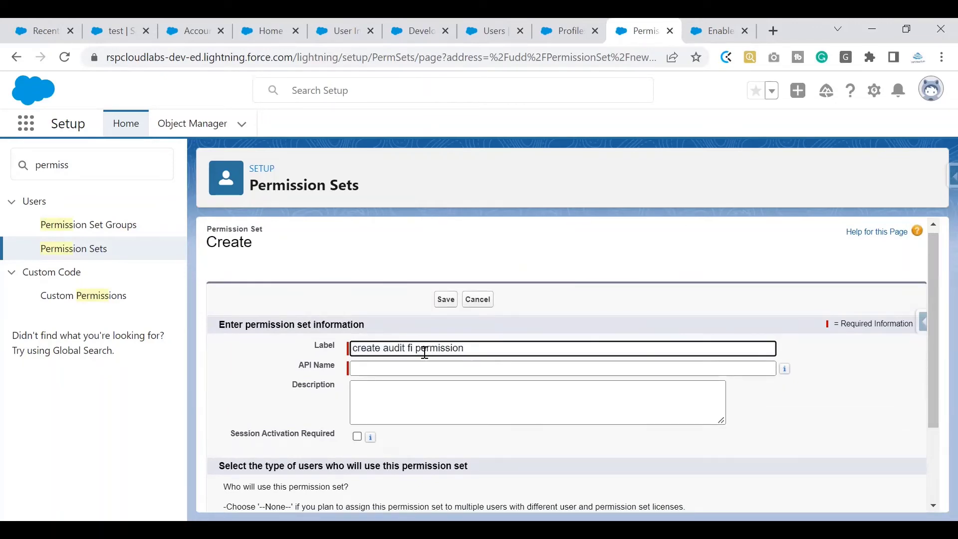
{"action": "type", "text": "eld"}
{"action": "left_click", "coordinate": [425, 369]}
Set the new permission set's license to Salesforce and save the permission set.
{"action": "left_click_drag", "start_coordinate": [935, 367], "coordinate": [934, 440]}
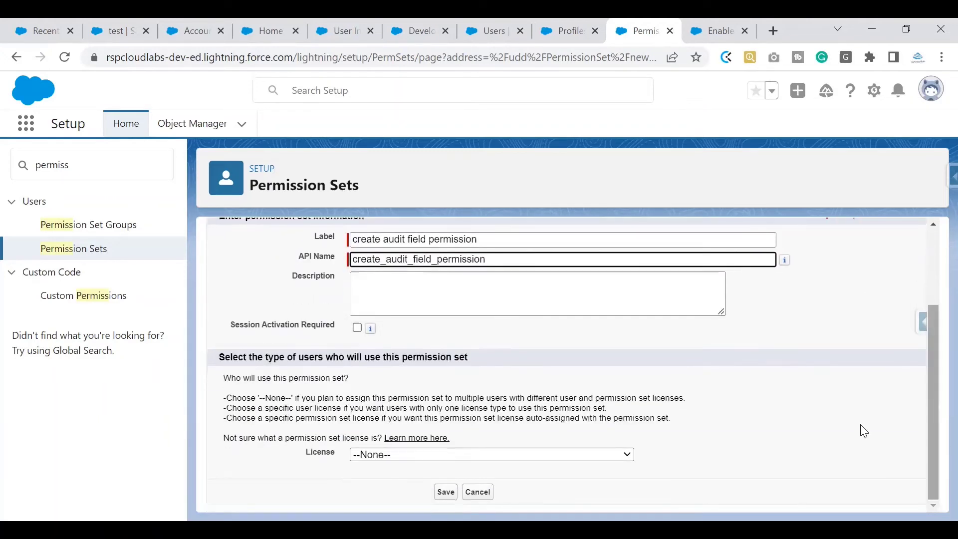
{"action": "left_click", "coordinate": [584, 454]}
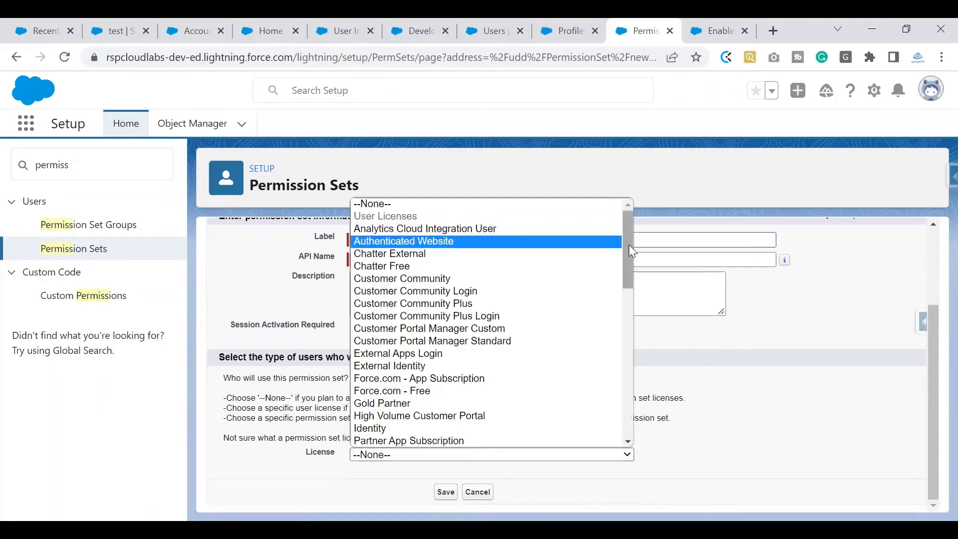
{"action": "left_click_drag", "start_coordinate": [629, 245], "coordinate": [632, 225]}
{"action": "key", "text": "s"}
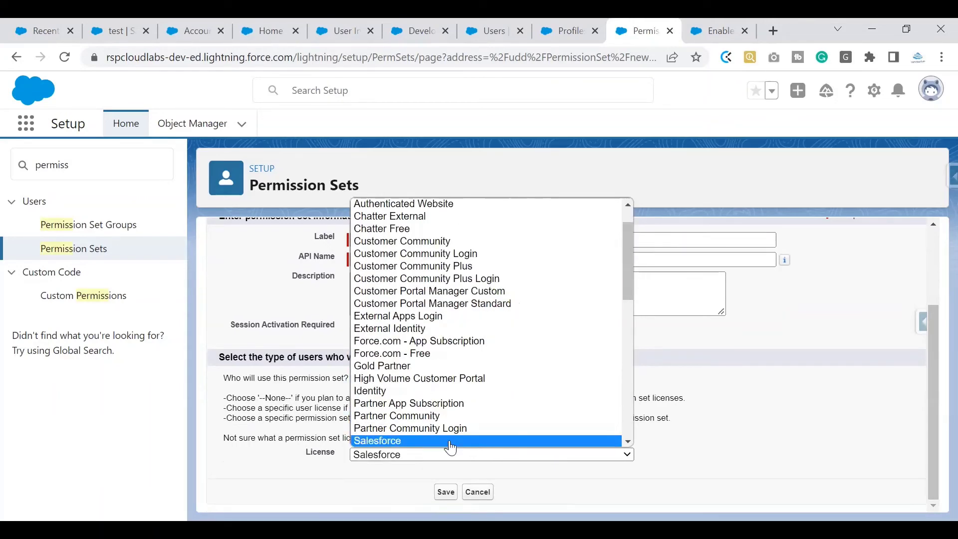
{"action": "left_click", "coordinate": [499, 448]}
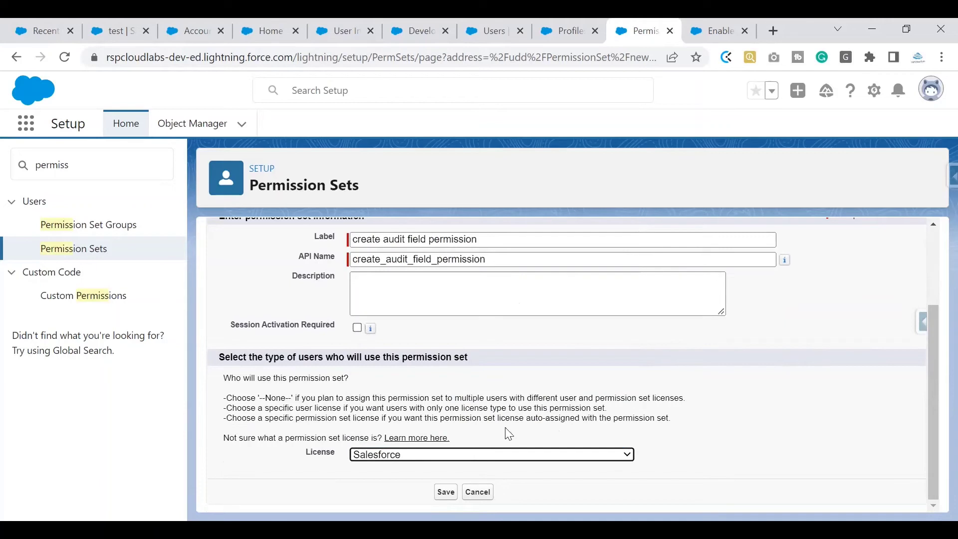
{"action": "key", "text": "Return"}
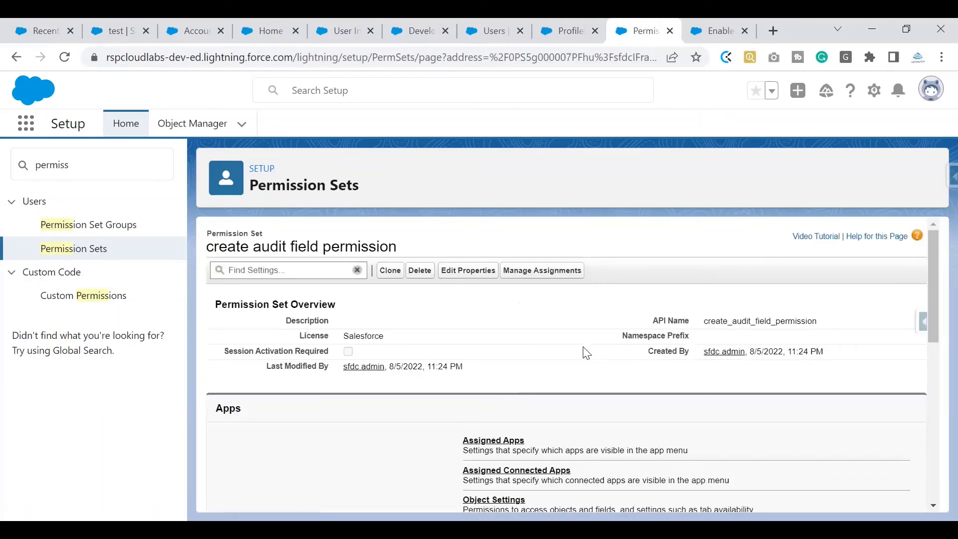
Search the permission set's settings for 'Set Audit Fields upon Record Creation', open the matching system permission, and read its description.
{"action": "left_click", "coordinate": [252, 276]}
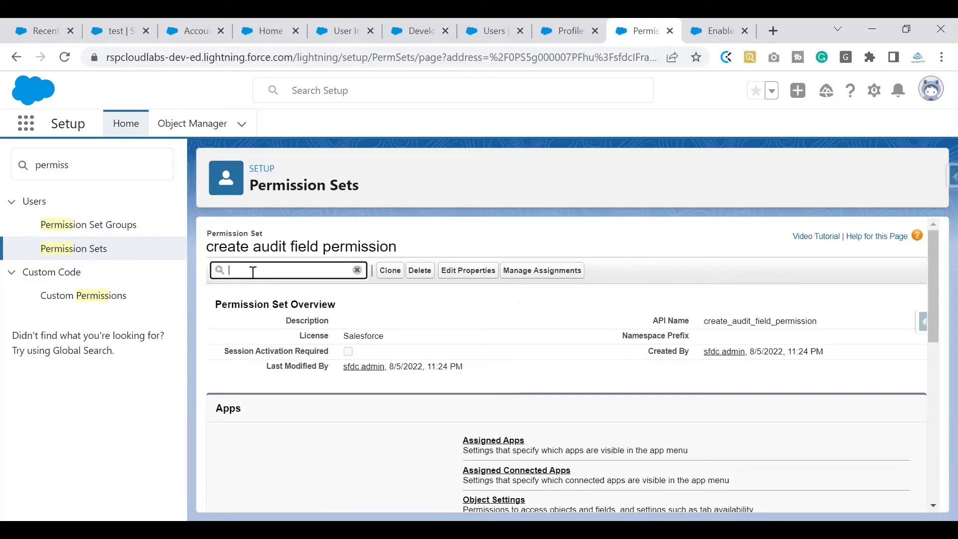
{"action": "type", "text": "Set Audit Fields upon Record Creation"}
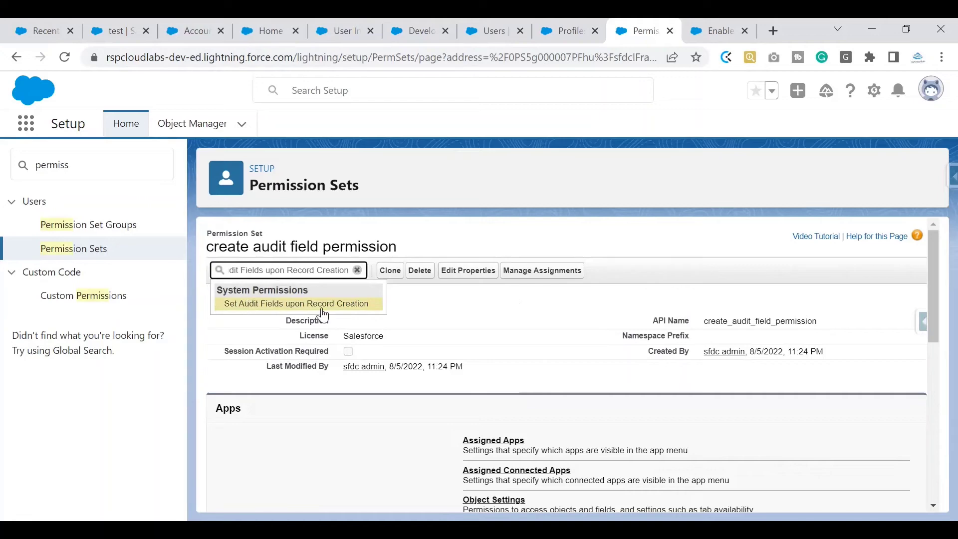
{"action": "left_click_drag", "start_coordinate": [938, 346], "coordinate": [929, 443]}
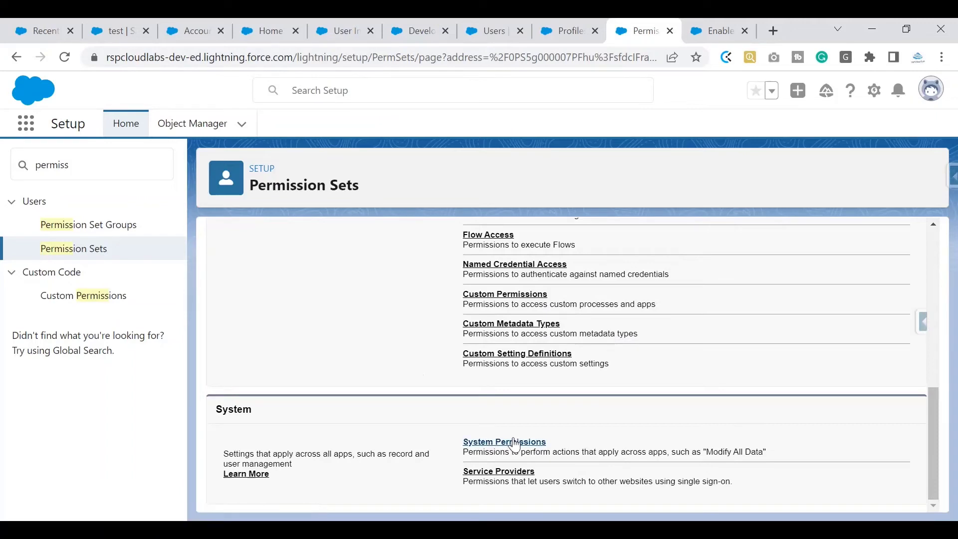
{"action": "left_click_drag", "start_coordinate": [932, 421], "coordinate": [749, 207]}
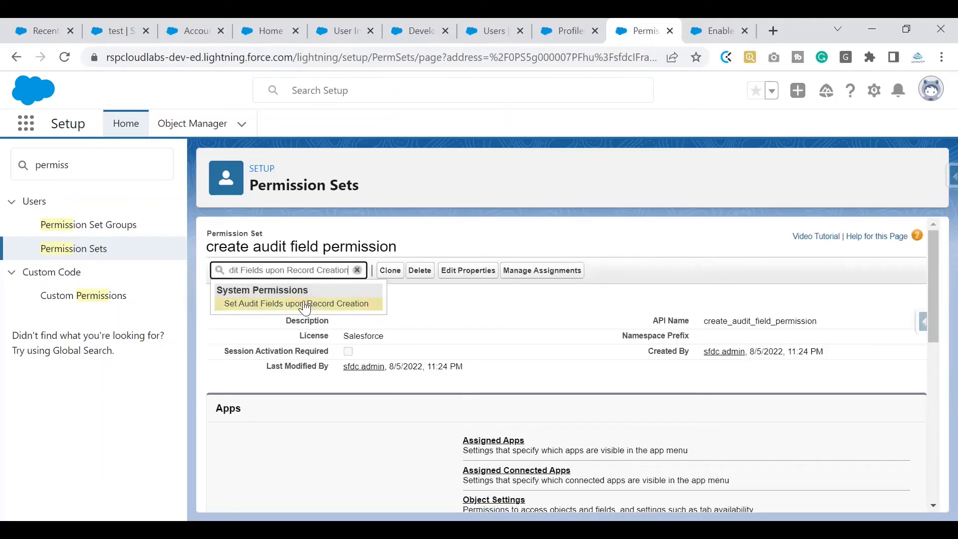
{"action": "left_click", "coordinate": [288, 305]}
{"action": "left_click", "coordinate": [288, 305]}
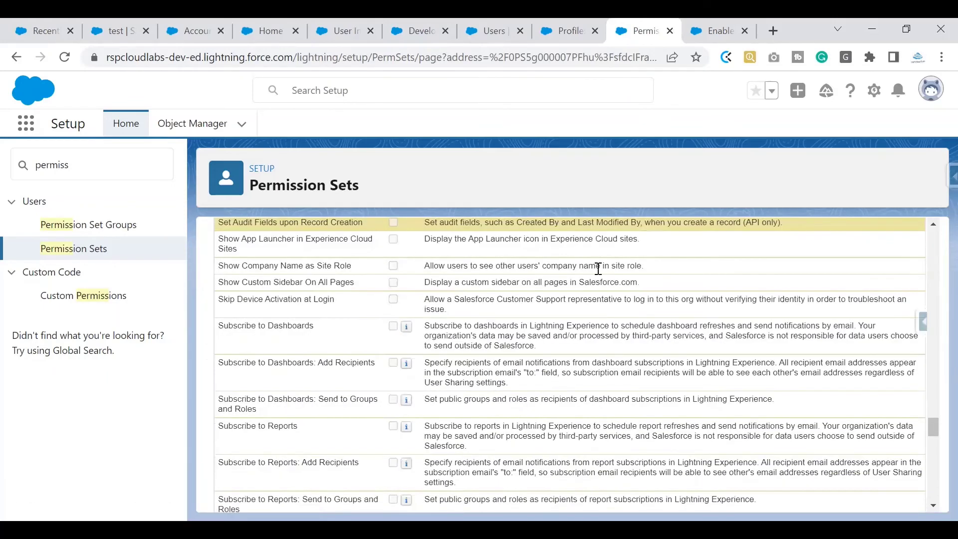
{"action": "left_click_drag", "start_coordinate": [932, 428], "coordinate": [933, 422]}
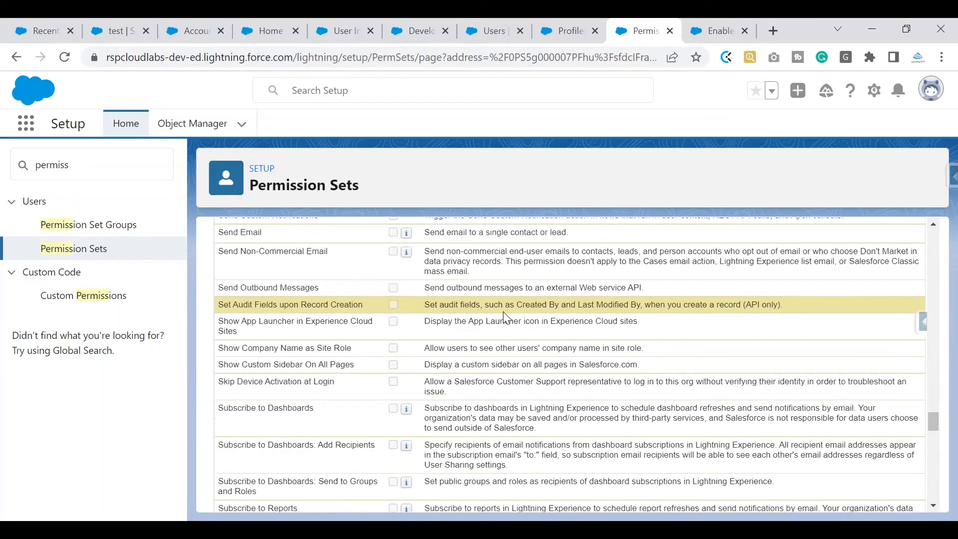
{"action": "left_click_drag", "start_coordinate": [424, 305], "coordinate": [783, 305]}
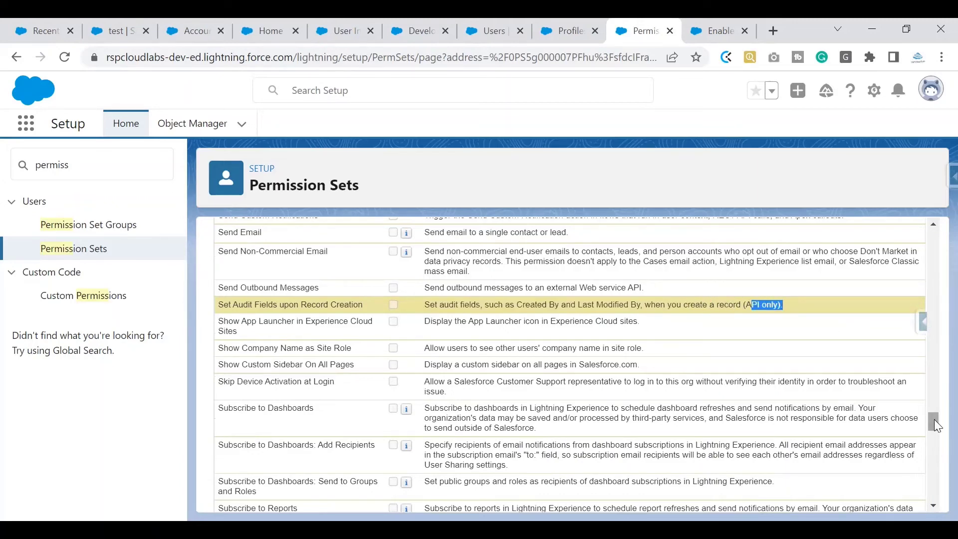
Edit the permission set's system permissions to enable 'Set Audit Fields upon Record Creation', save and confirm the change, and close the text search.
{"action": "left_click_drag", "start_coordinate": [935, 422], "coordinate": [934, 233]}
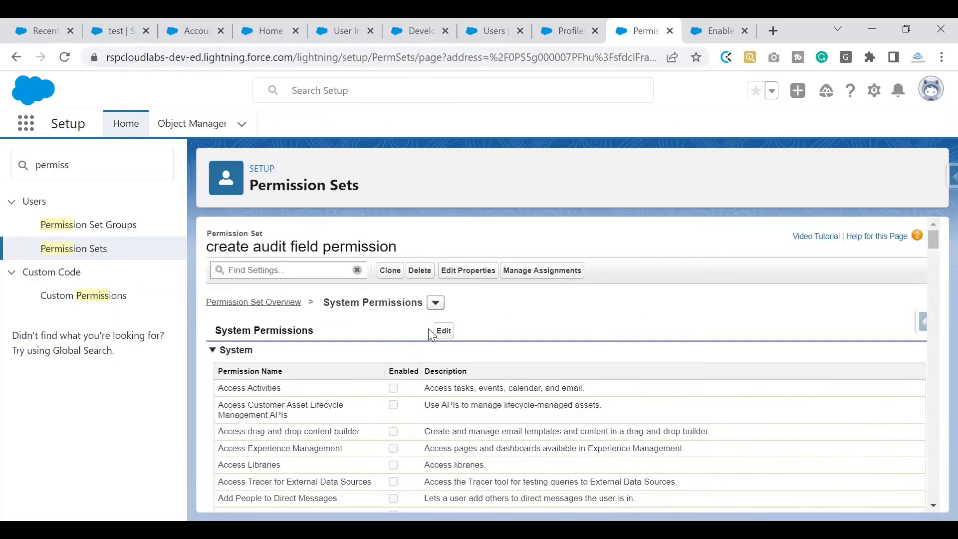
{"action": "left_click", "coordinate": [443, 330]}
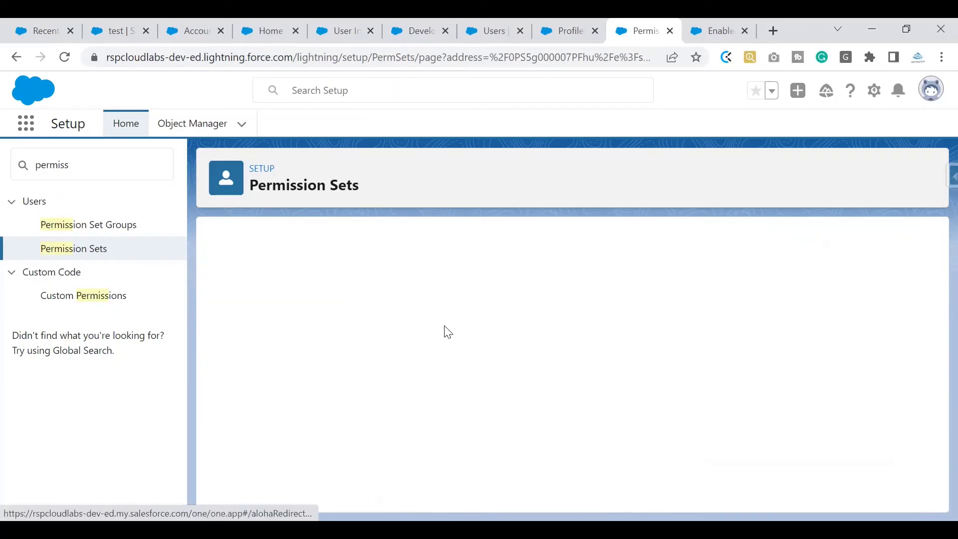
{"action": "key", "text": "ctrl+f"}
{"action": "left_click", "coordinate": [394, 366]}
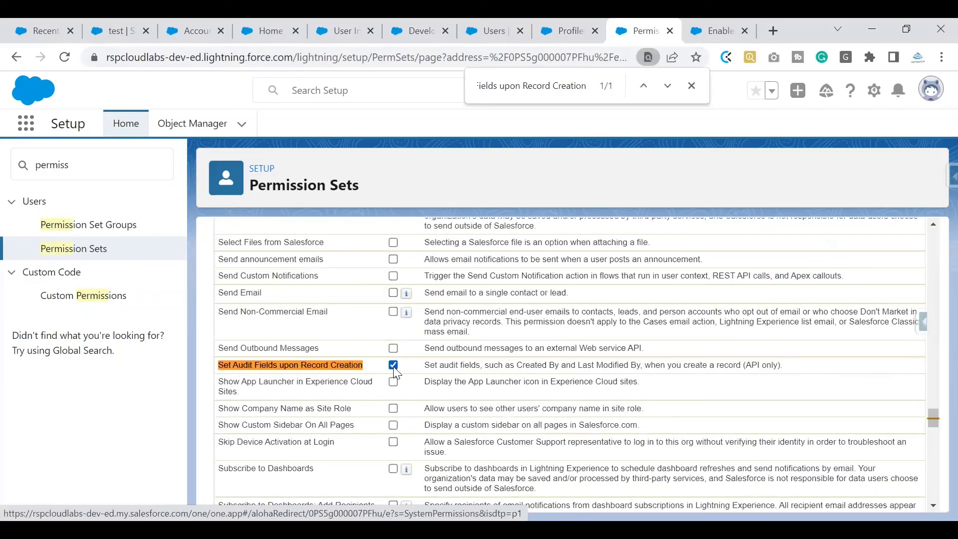
{"action": "left_click_drag", "start_coordinate": [933, 418], "coordinate": [938, 241]}
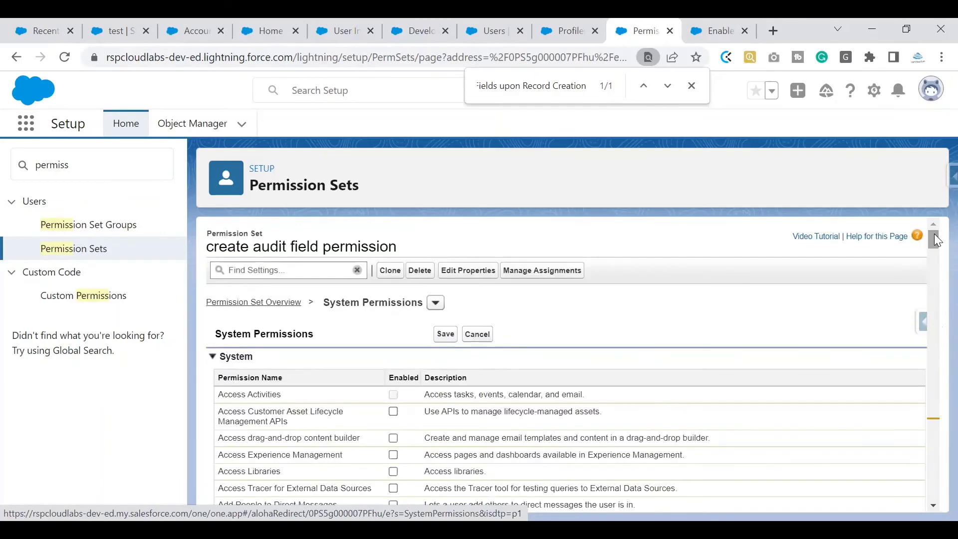
{"action": "left_click", "coordinate": [445, 333]}
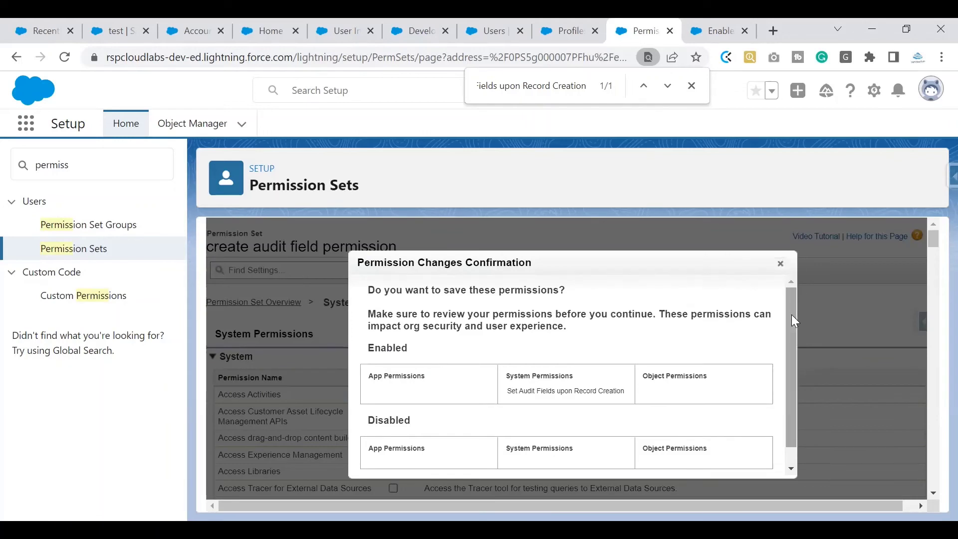
{"action": "scroll", "coordinate": [791, 315], "scroll_direction": "down", "scroll_amount": 2}
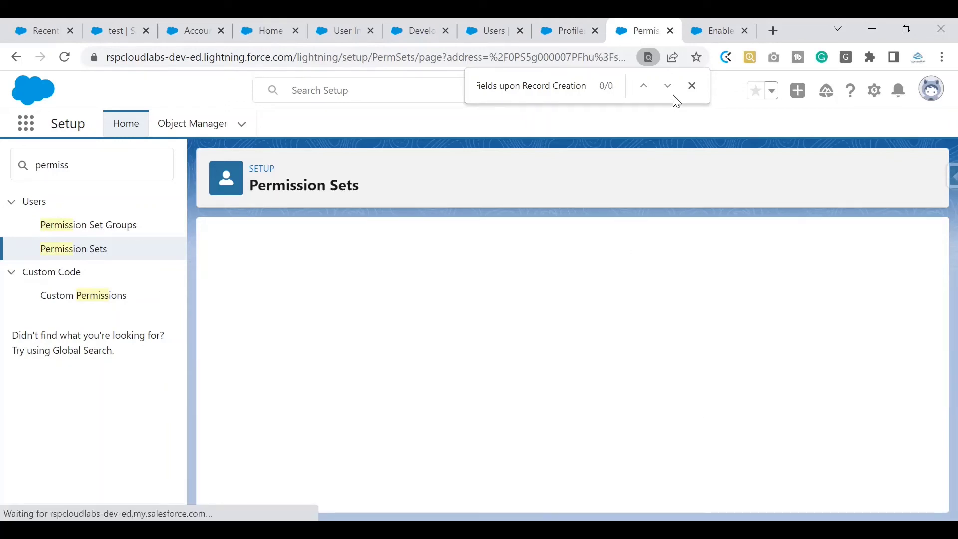
{"action": "left_click", "coordinate": [692, 85]}
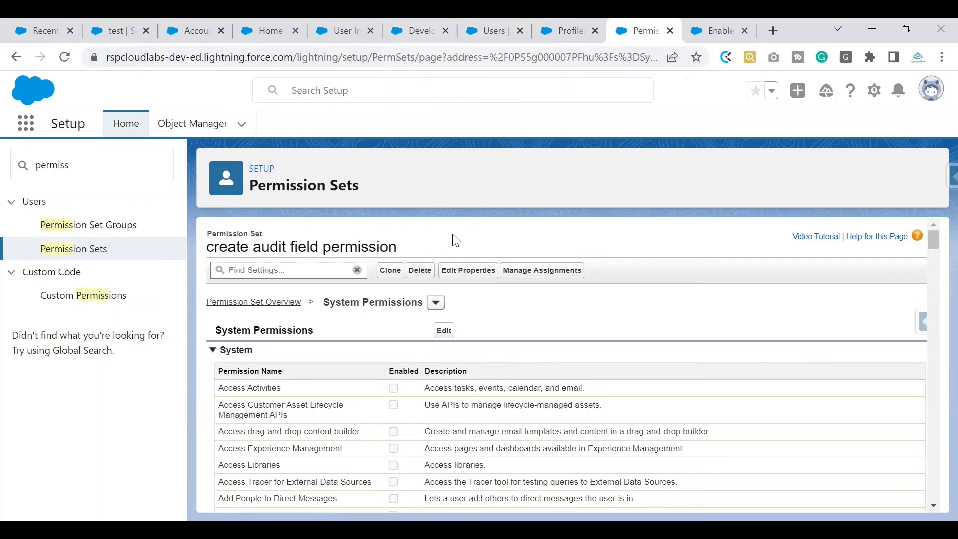
{"action": "left_click", "coordinate": [701, 35]}
{"action": "left_click_drag", "start_coordinate": [804, 163], "coordinate": [805, 171]}
{"action": "left_click_drag", "start_coordinate": [806, 156], "coordinate": [806, 177]}
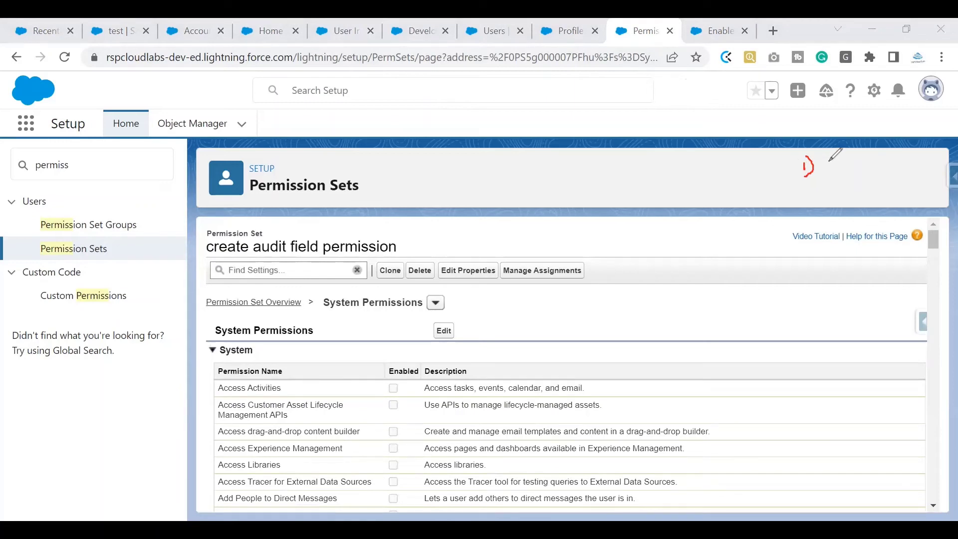
{"action": "left_click_drag", "start_coordinate": [829, 160], "coordinate": [883, 164]}
{"action": "left_click", "coordinate": [844, 163]}
{"action": "mouse_move", "coordinate": [877, 158]}
{"action": "left_mouse_down"}
{"action": "mouse_move", "coordinate": [876, 167]}
{"action": "mouse_move", "coordinate": [922, 165]}
{"action": "left_mouse_up"}
{"action": "left_click_drag", "start_coordinate": [929, 156], "coordinate": [939, 164]}
{"action": "left_click_drag", "start_coordinate": [943, 154], "coordinate": [949, 161]}
{"action": "left_click_drag", "start_coordinate": [804, 195], "coordinate": [836, 205]}
{"action": "left_click_drag", "start_coordinate": [834, 196], "coordinate": [848, 195]}
{"action": "mouse_move", "coordinate": [851, 194]}
{"action": "left_mouse_down"}
{"action": "mouse_move", "coordinate": [855, 205]}
{"action": "mouse_move", "coordinate": [861, 198]}
{"action": "left_mouse_up"}
{"action": "left_click_drag", "start_coordinate": [866, 190], "coordinate": [874, 200]}
{"action": "left_click_drag", "start_coordinate": [850, 223], "coordinate": [856, 226]}
{"action": "left_click_drag", "start_coordinate": [871, 218], "coordinate": [883, 219]}
{"action": "left_click_drag", "start_coordinate": [891, 214], "coordinate": [888, 218]}
{"action": "left_click_drag", "start_coordinate": [898, 211], "coordinate": [909, 212]}
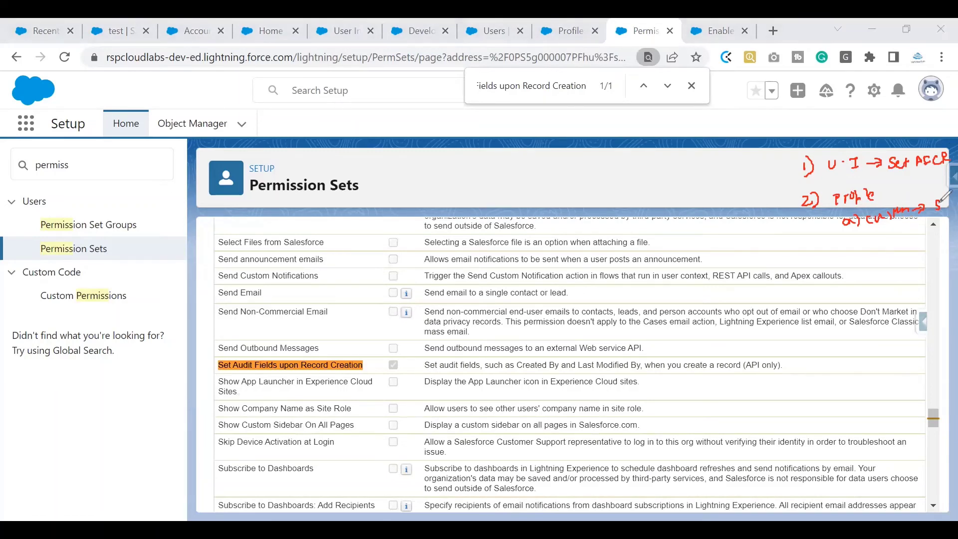
{"action": "left_click_drag", "start_coordinate": [849, 242], "coordinate": [854, 256]}
{"action": "left_click_drag", "start_coordinate": [858, 241], "coordinate": [858, 257]}
{"action": "mouse_move", "coordinate": [880, 244]}
{"action": "left_mouse_down"}
{"action": "mouse_move", "coordinate": [873, 252]}
{"action": "mouse_move", "coordinate": [939, 231]}
{"action": "mouse_move", "coordinate": [941, 239]}
{"action": "left_mouse_up"}
{"action": "mouse_move", "coordinate": [869, 273]}
{"action": "left_mouse_down"}
{"action": "mouse_move", "coordinate": [889, 282]}
{"action": "mouse_move", "coordinate": [899, 271]}
{"action": "mouse_move", "coordinate": [912, 303]}
{"action": "left_mouse_up"}
{"action": "left_click", "coordinate": [904, 281]}
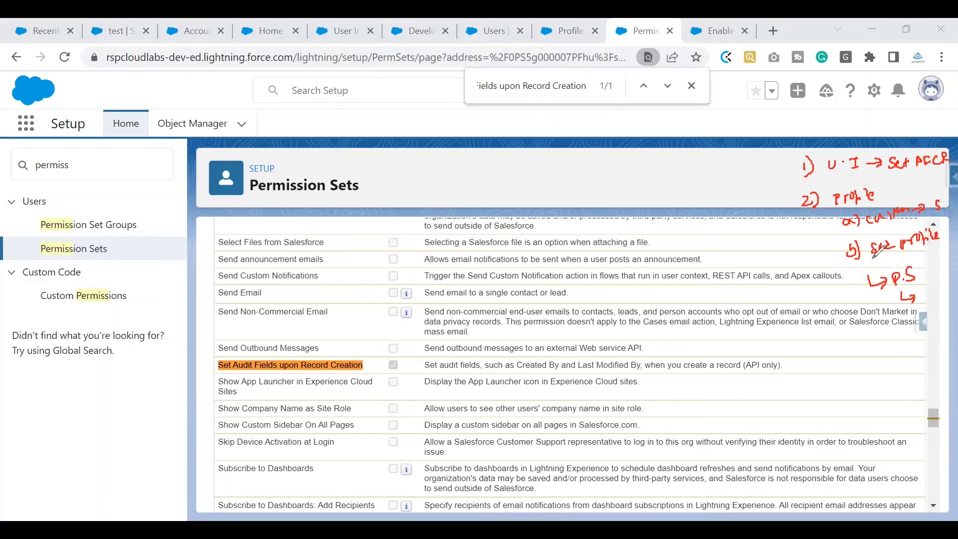
{"action": "left_click_drag", "start_coordinate": [877, 259], "coordinate": [943, 241]}
{"action": "mouse_move", "coordinate": [902, 287]}
{"action": "left_mouse_down"}
{"action": "mouse_move", "coordinate": [921, 283]}
{"action": "mouse_move", "coordinate": [922, 301]}
{"action": "mouse_move", "coordinate": [947, 301]}
{"action": "left_mouse_up"}
{"action": "left_click_drag", "start_coordinate": [933, 313], "coordinate": [942, 308]}
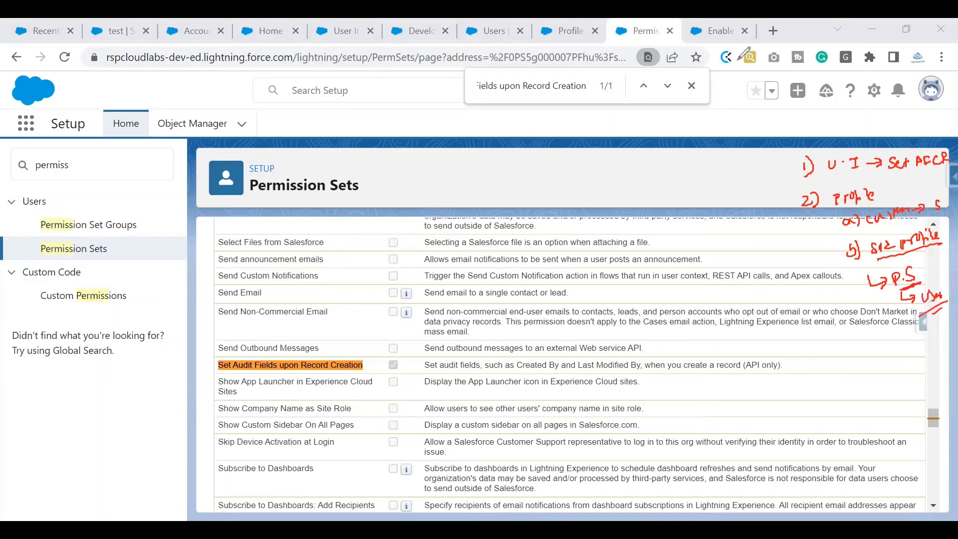
Return to the admin user's detail page and open the user's Permission Set Assignments for editing.
{"action": "left_click", "coordinate": [494, 31]}
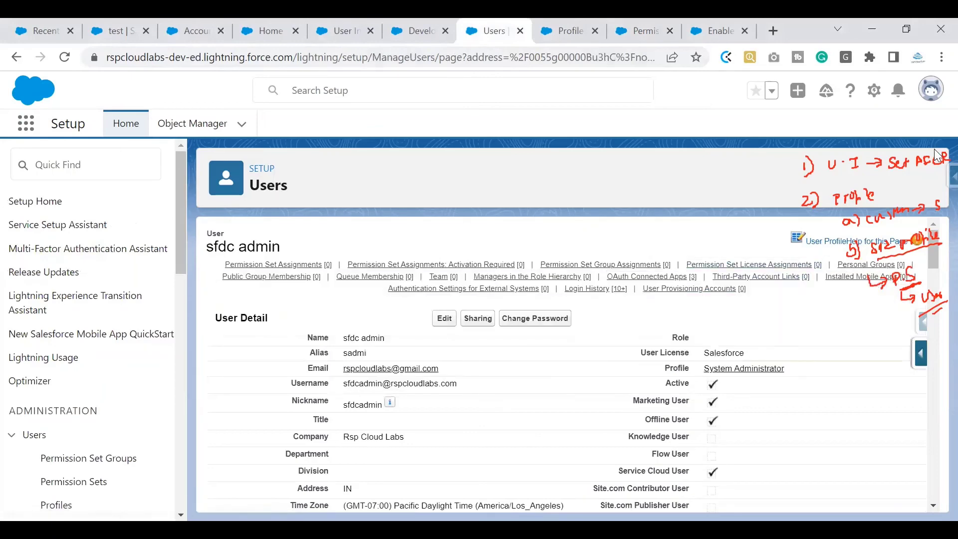
{"action": "left_click_drag", "start_coordinate": [934, 243], "coordinate": [928, 342]}
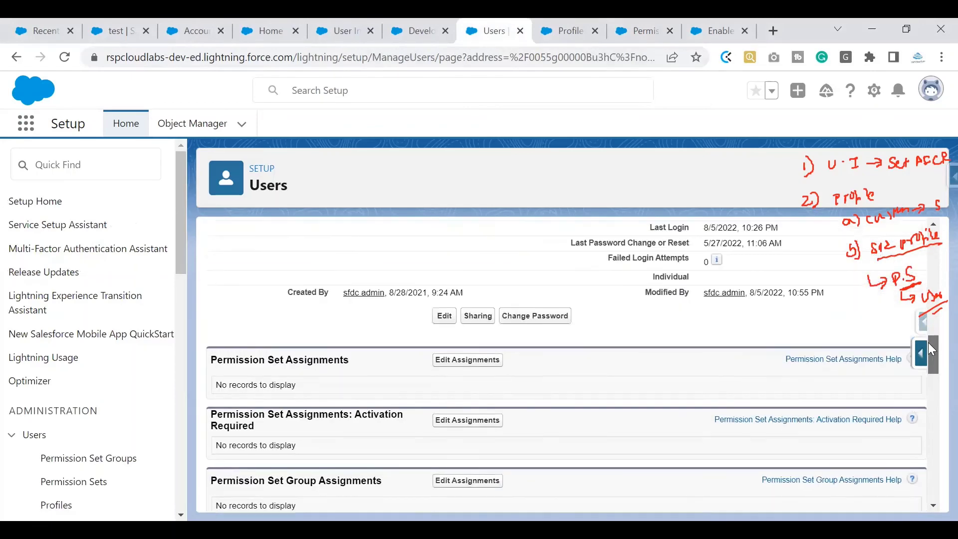
{"action": "triple_click", "coordinate": [340, 352]}
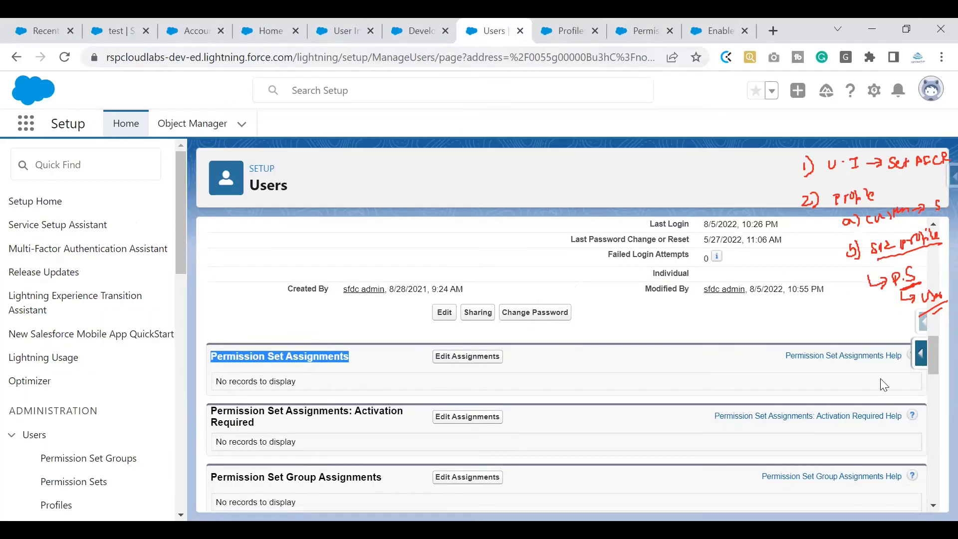
{"action": "left_click", "coordinate": [938, 263]}
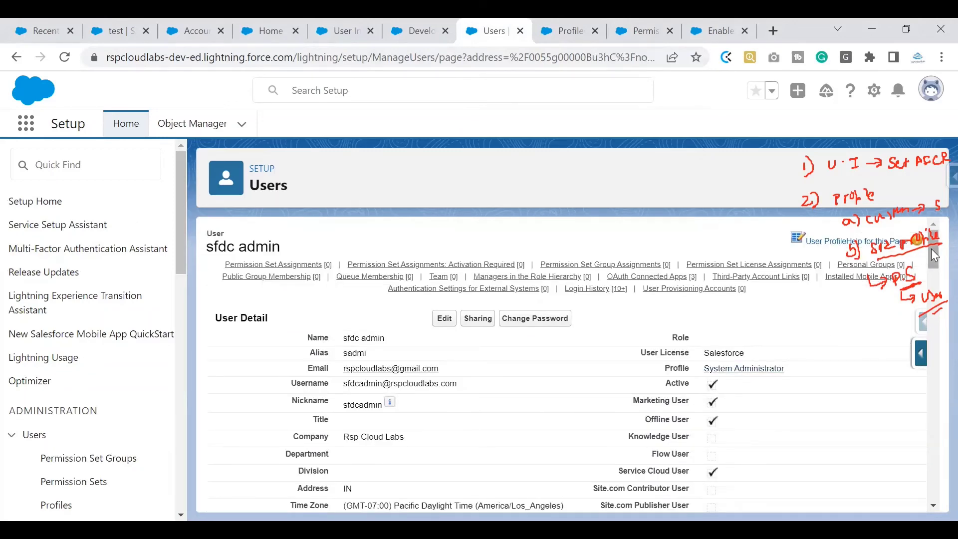
{"action": "scroll", "coordinate": [921, 396], "scroll_direction": "down", "scroll_amount": 10}
{"action": "scroll", "coordinate": [924, 375], "scroll_direction": "up", "scroll_amount": 1}
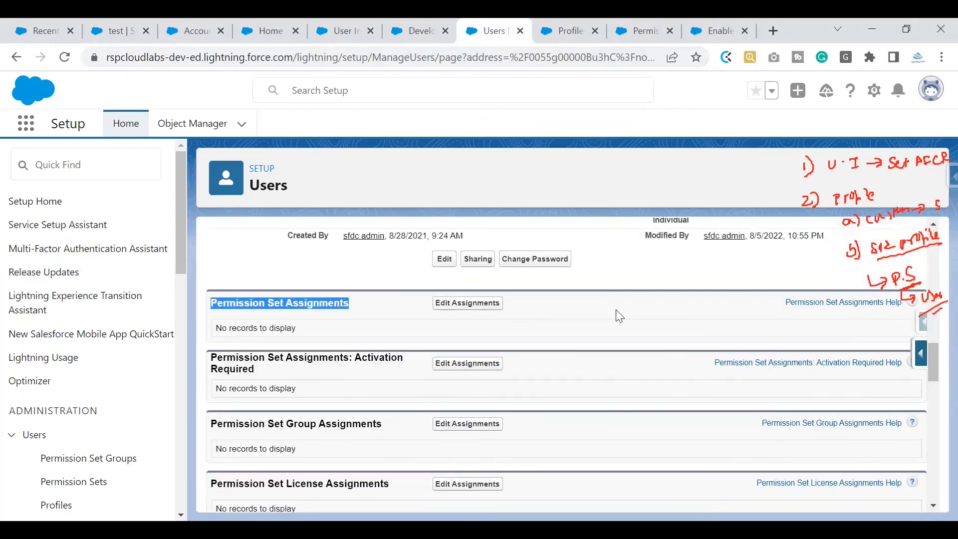
{"action": "left_click", "coordinate": [480, 307]}
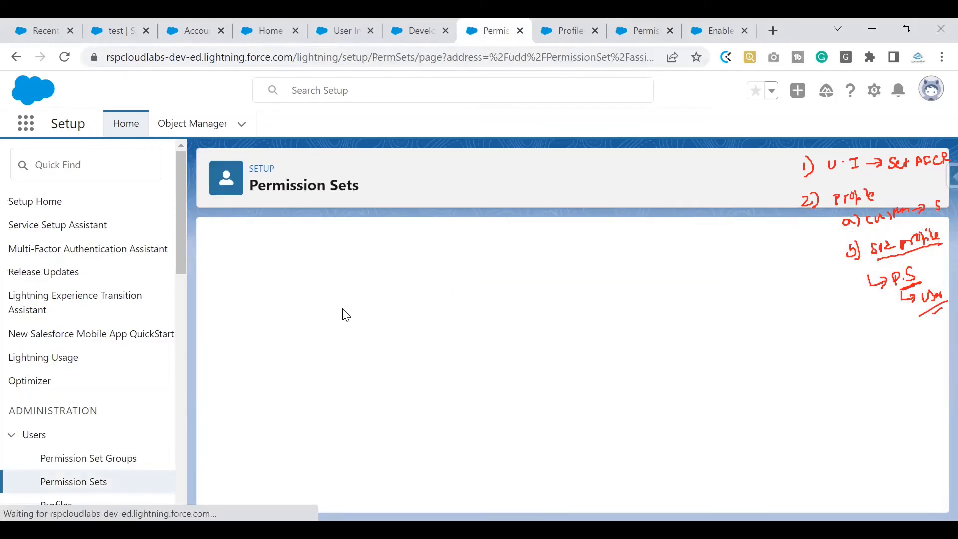
Add 'create audit field permission' to the admin user's enabled permission sets and save the assignment.
{"action": "left_click_drag", "start_coordinate": [444, 360], "coordinate": [449, 420]}
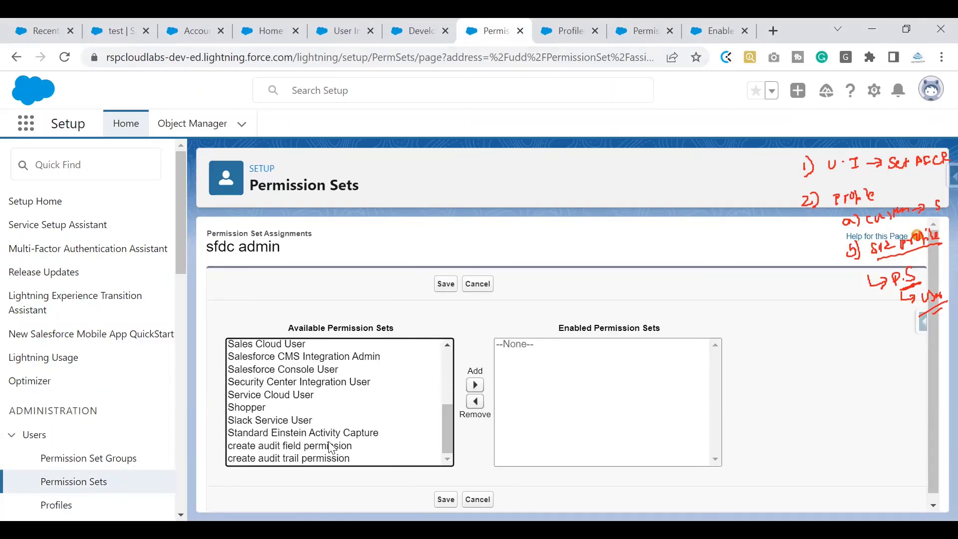
{"action": "left_click", "coordinate": [302, 445]}
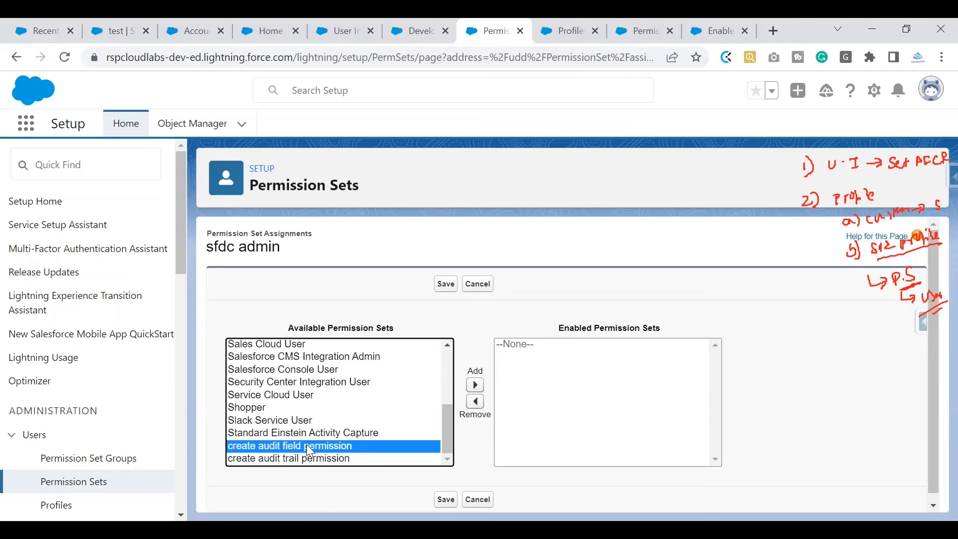
{"action": "left_click", "coordinate": [475, 385]}
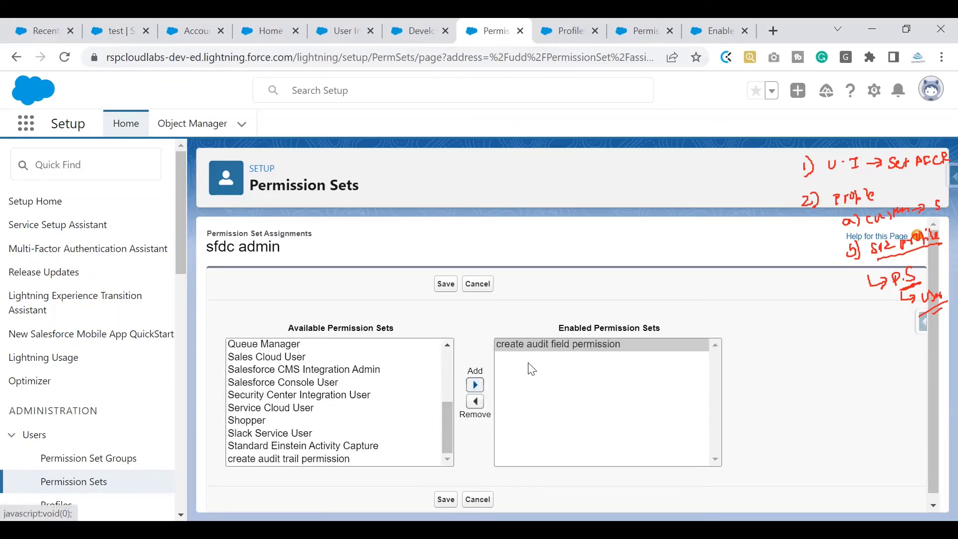
{"action": "left_click", "coordinate": [444, 288]}
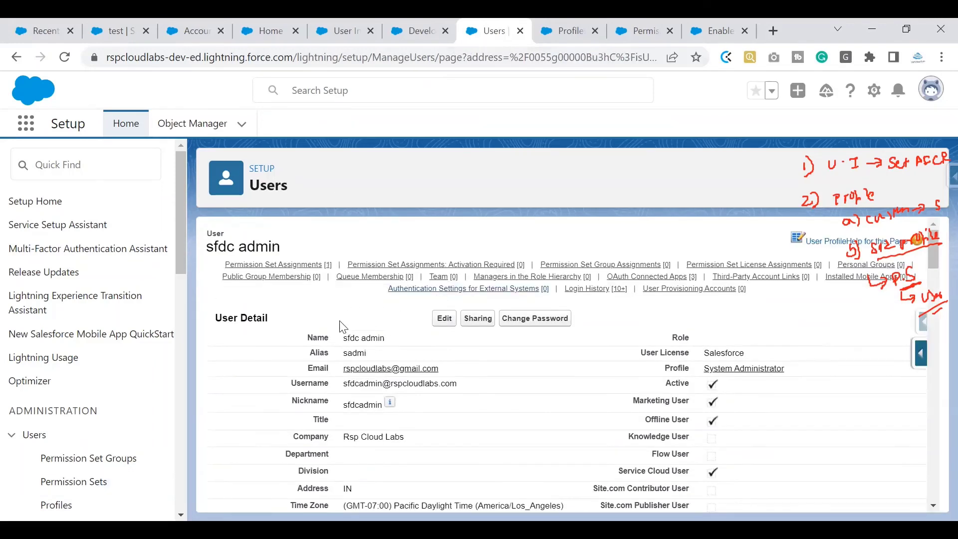
In the Developer Console, execute the highlighted anonymous Apex that inserts 'test account 1' with a CreatedById value.
{"action": "left_click", "coordinate": [410, 31]}
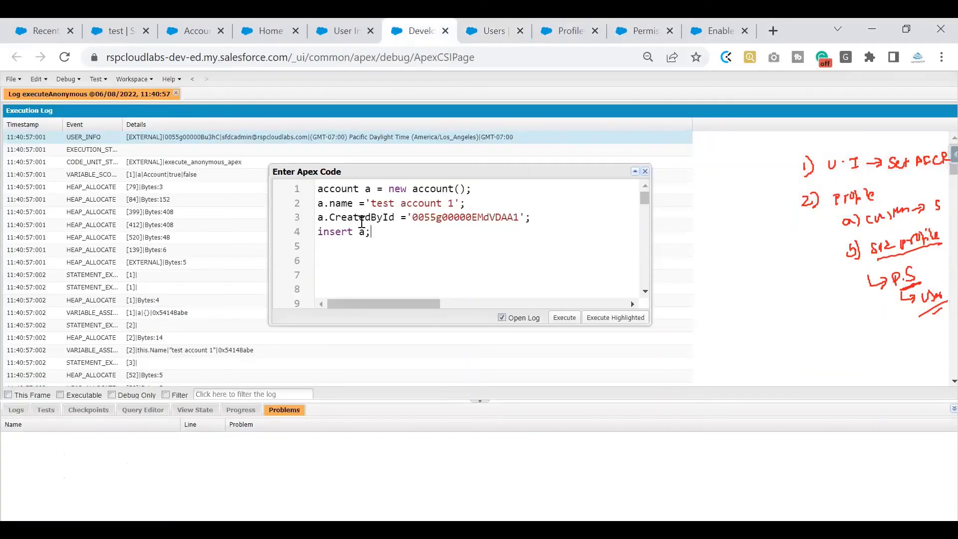
{"action": "left_click_drag", "start_coordinate": [372, 232], "coordinate": [319, 183]}
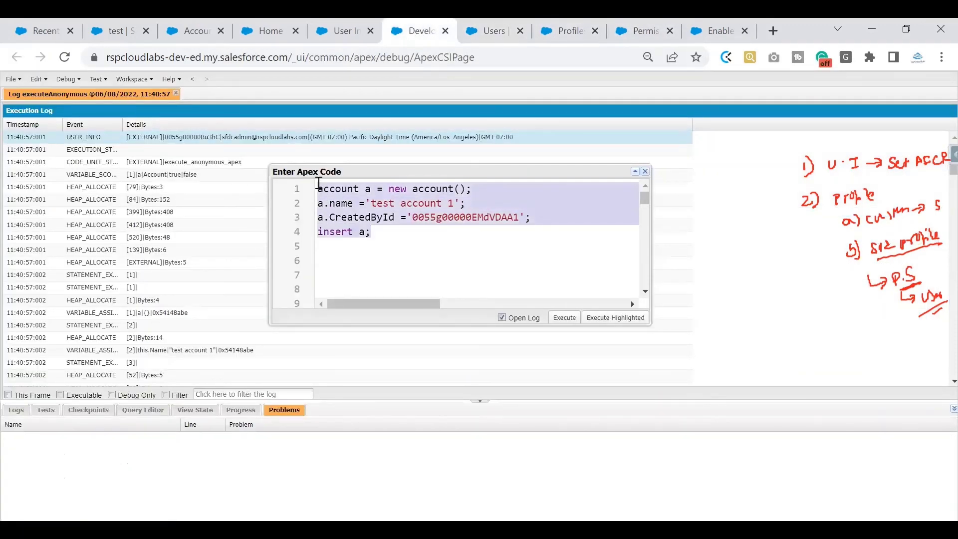
{"action": "left_click", "coordinate": [595, 315]}
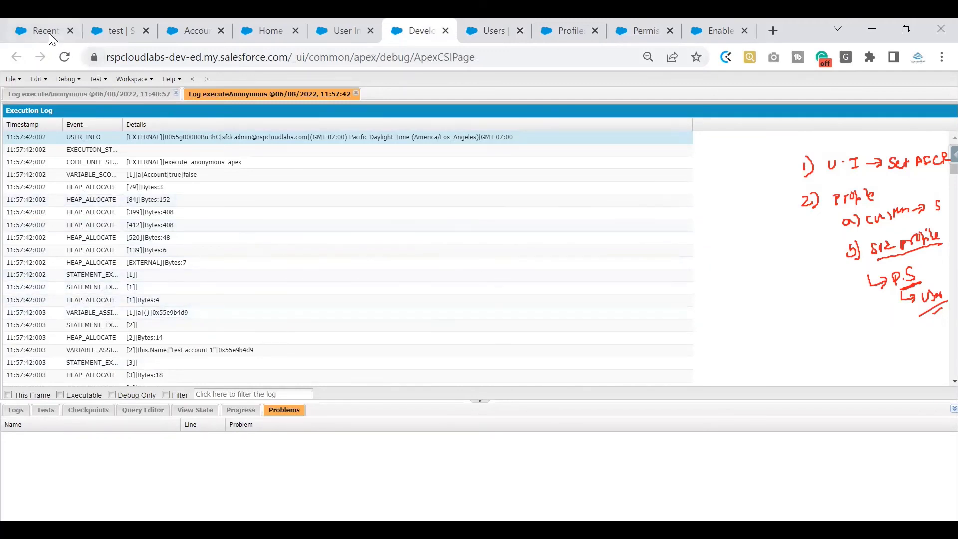
Reopen the anonymous Apex code, change the account name to 'test account 2', and execute all of it.
{"action": "key", "text": "ctrl+e"}
{"action": "left_click", "coordinate": [453, 204]}
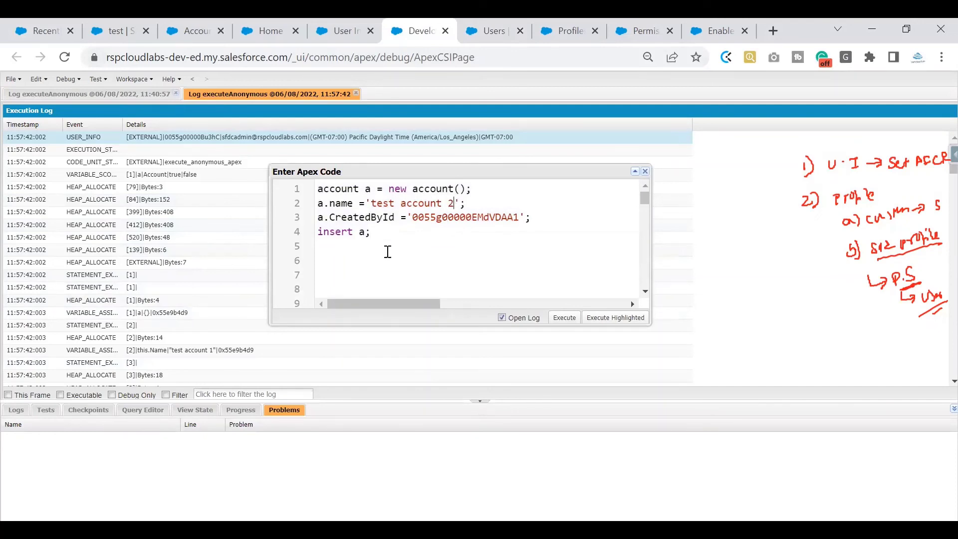
{"action": "key", "text": "ctrl+a"}
{"action": "left_click", "coordinate": [624, 317]}
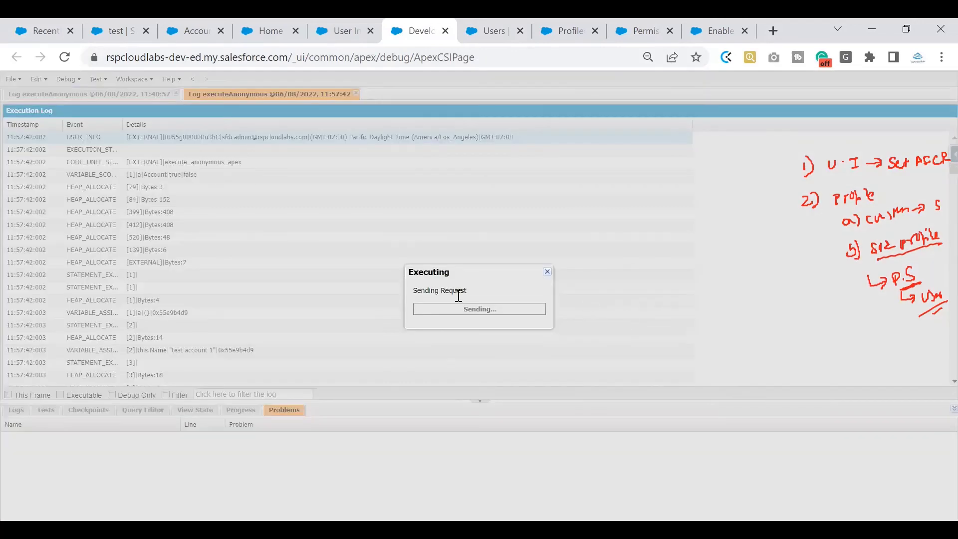
Refresh the recently viewed accounts, open 'test account 2', and examine its Created By and Last Modified By fields.
{"action": "left_click", "coordinate": [176, 31]}
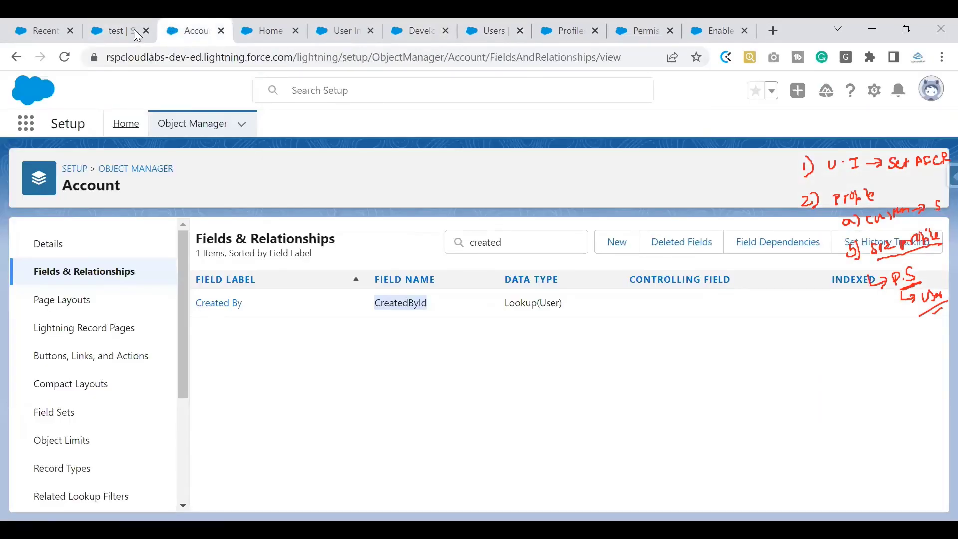
{"action": "left_click", "coordinate": [40, 32]}
{"action": "left_click", "coordinate": [107, 29]}
{"action": "left_click", "coordinate": [44, 31]}
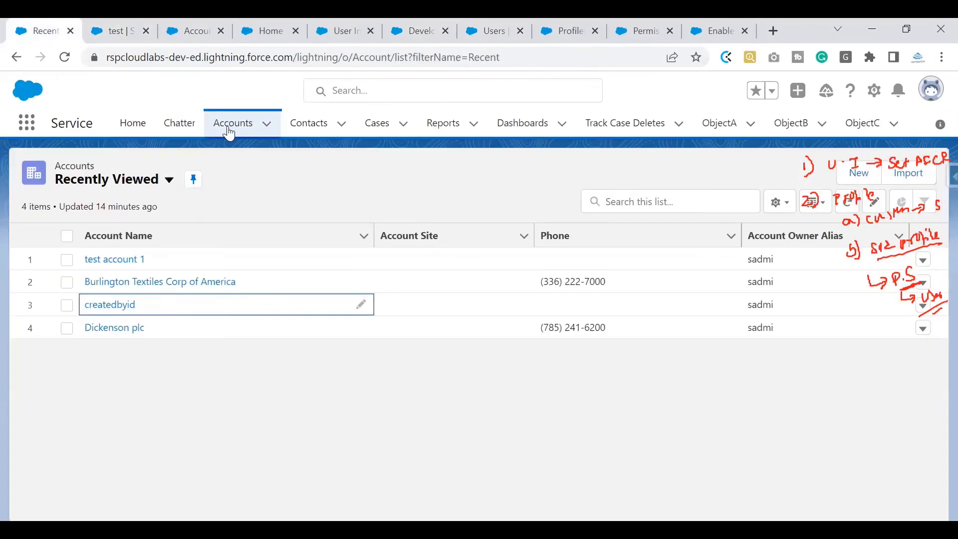
{"action": "left_click", "coordinate": [222, 132]}
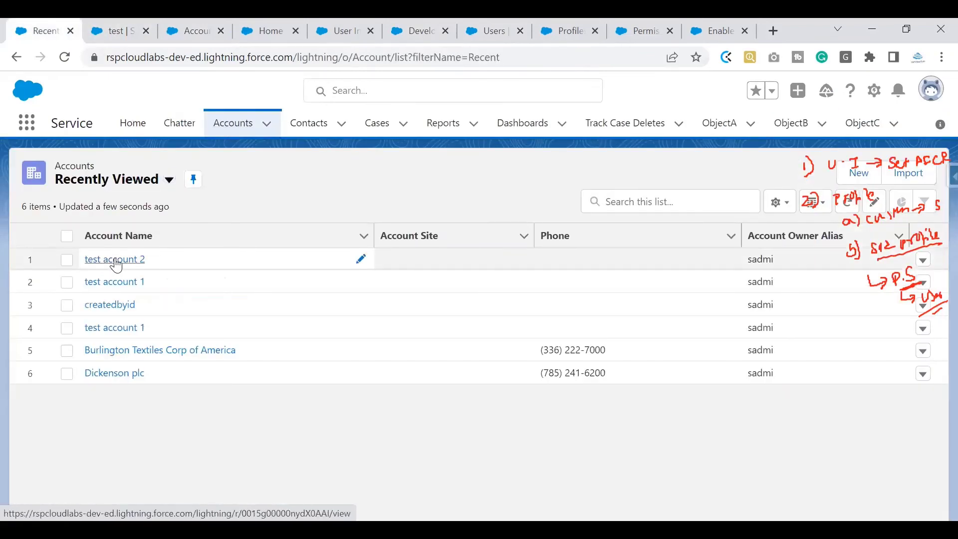
{"action": "left_click", "coordinate": [118, 261]}
{"action": "left_click", "coordinate": [119, 284]}
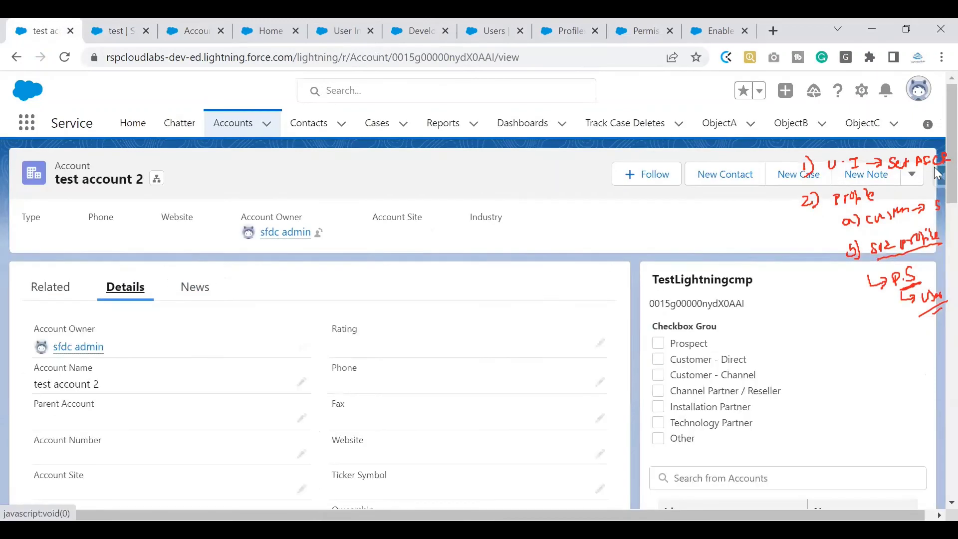
{"action": "scroll", "coordinate": [938, 216], "scroll_direction": "down", "scroll_amount": 10}
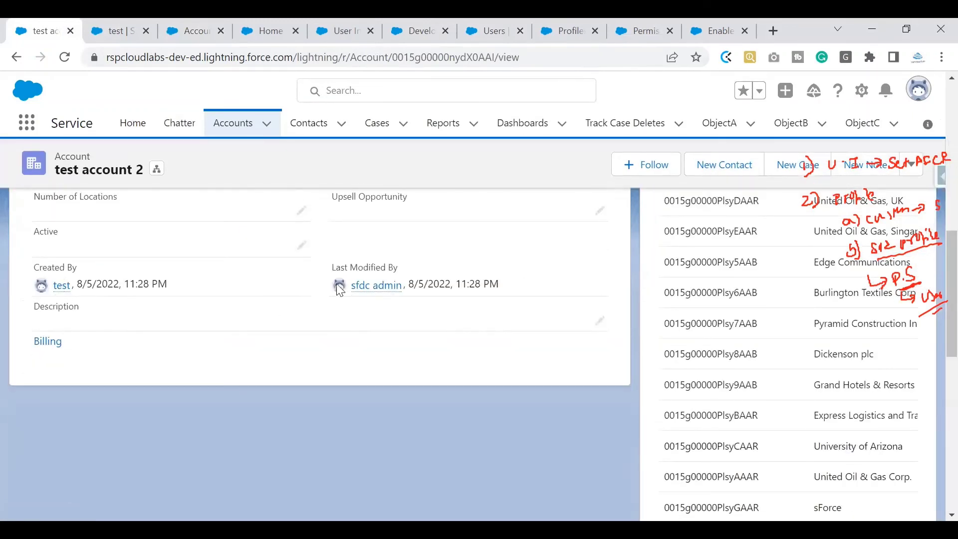
{"action": "mouse_move", "coordinate": [365, 294]}
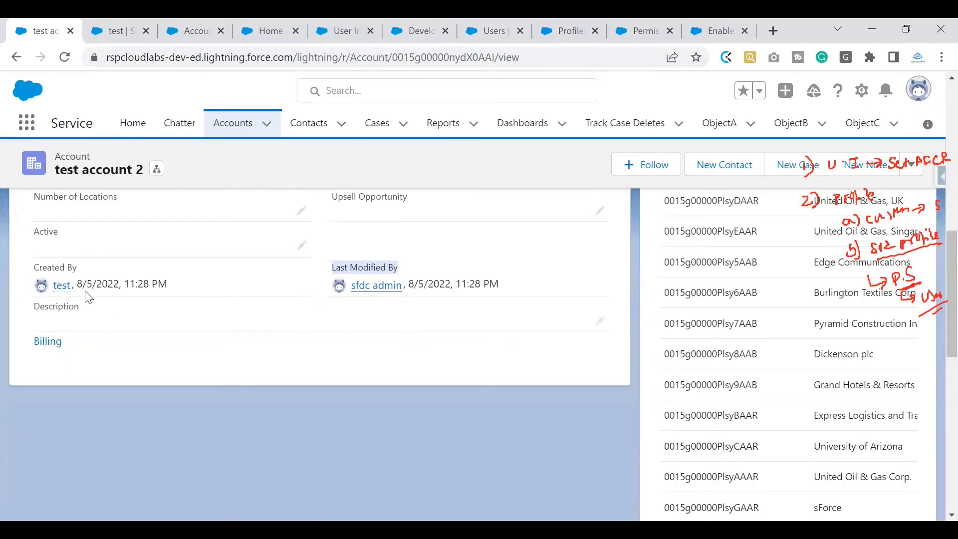
{"action": "mouse_move", "coordinate": [60, 290]}
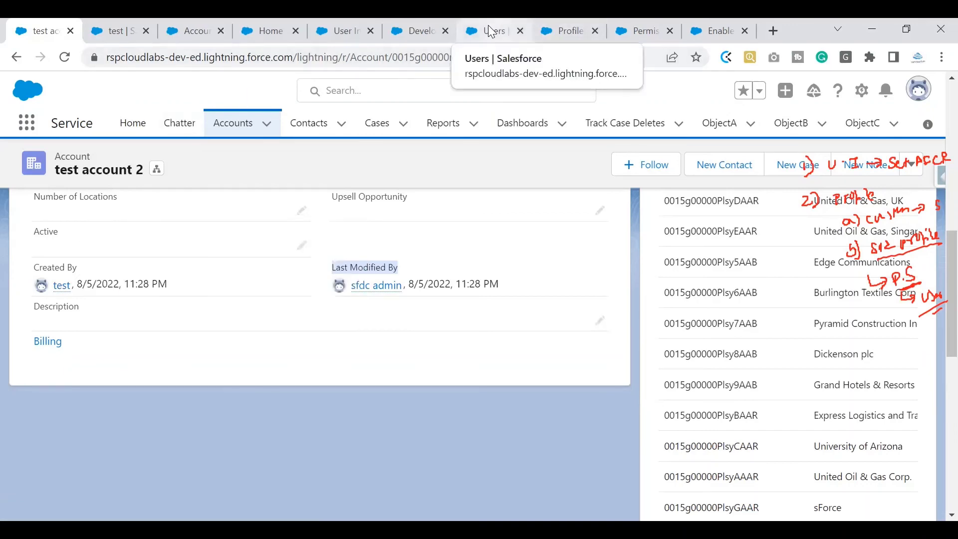
Add an a.lastmodifiedbyid assignment before the insert in the anonymous Apex, reusing the CreatedById user ID, and execute the whole code.
{"action": "left_click", "coordinate": [414, 35]}
{"action": "key", "text": "ctrl+e"}
{"action": "left_click", "coordinate": [540, 218]}
{"action": "key", "text": "Return"}
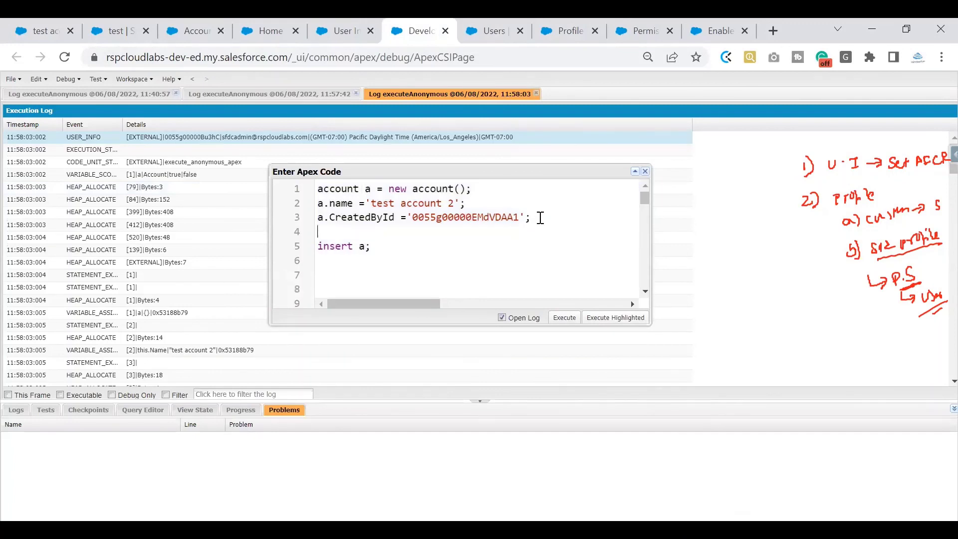
{"action": "type", "text": "a.lastmodifiedbyid ="}
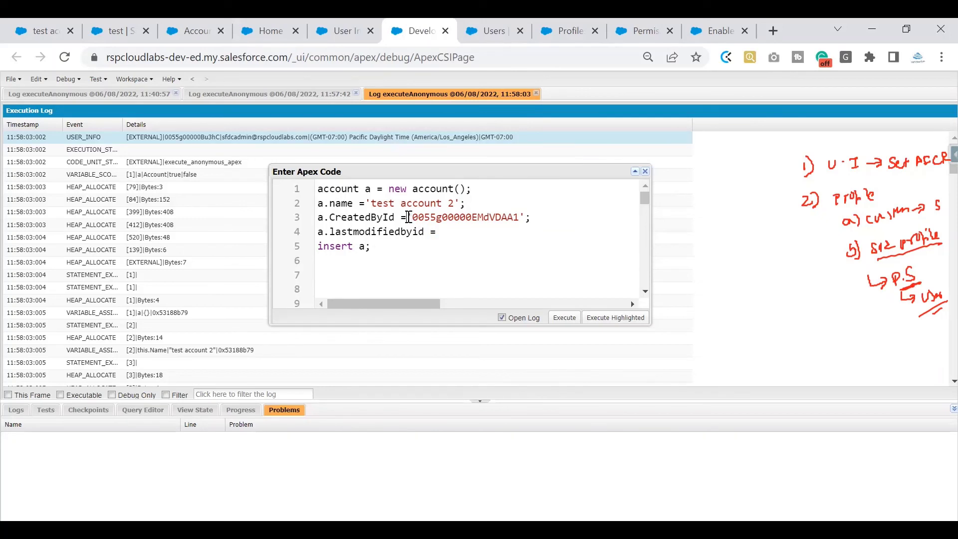
{"action": "left_click_drag", "start_coordinate": [407, 218], "coordinate": [531, 217]}
{"action": "key", "text": "ctrl+c"}
{"action": "left_click", "coordinate": [450, 232]}
{"action": "key", "text": "ctrl+v"}
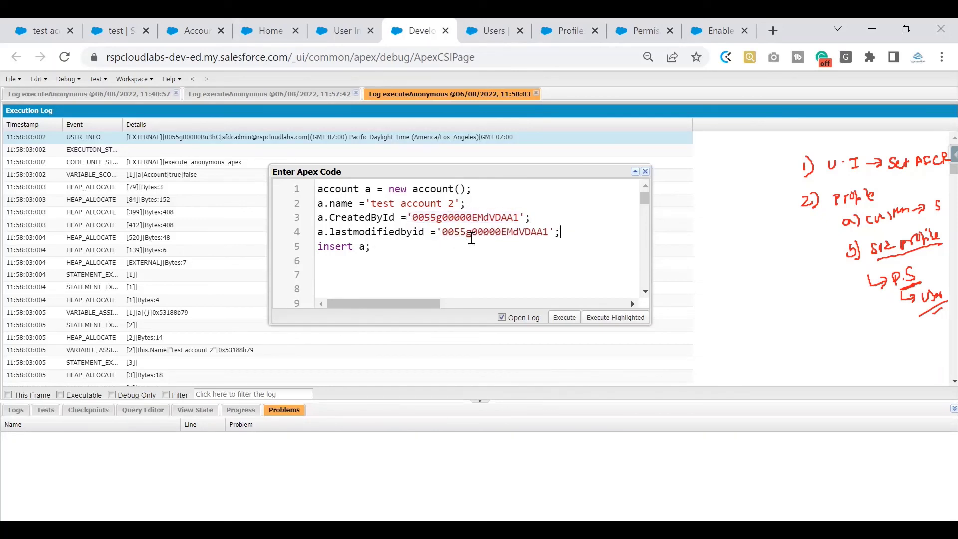
{"action": "left_click_drag", "start_coordinate": [387, 249], "coordinate": [280, 192]}
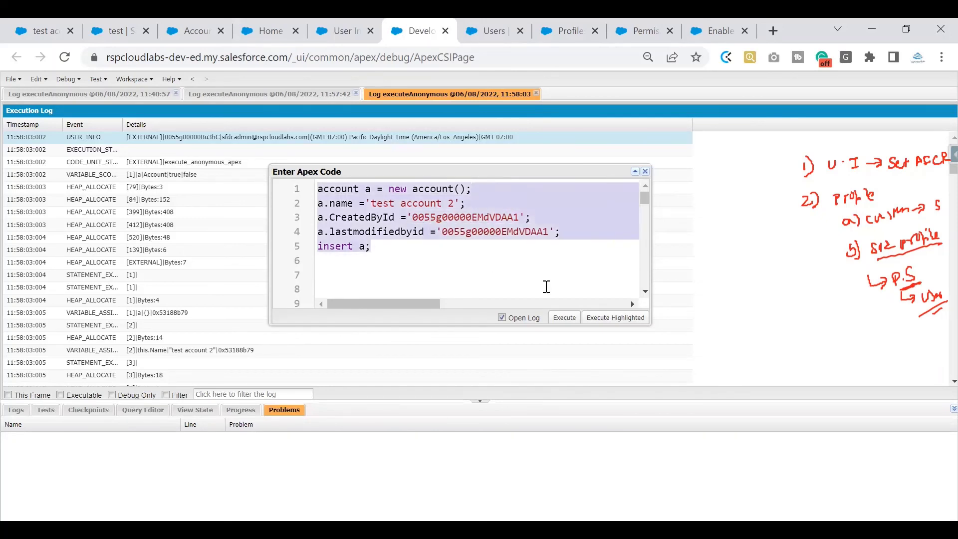
{"action": "left_click", "coordinate": [599, 321]}
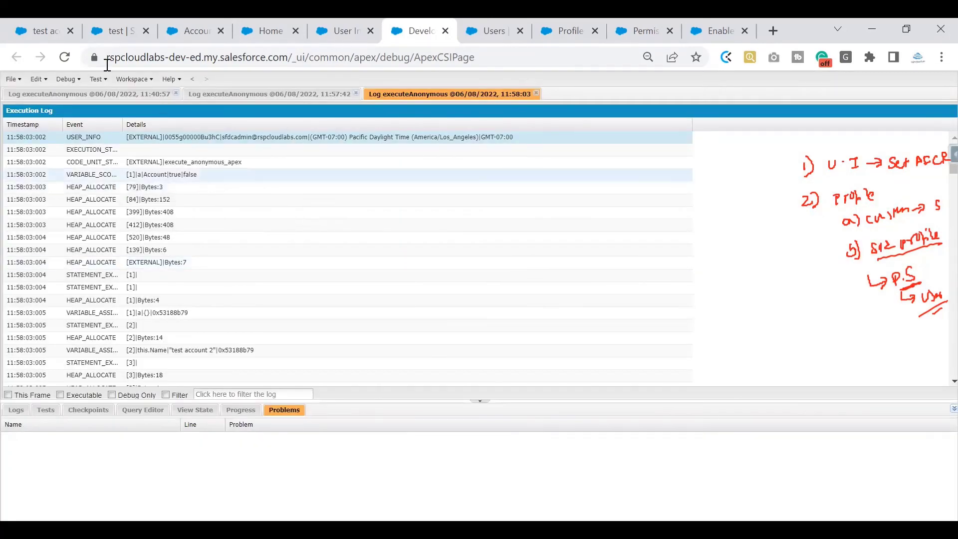
Reopen the anonymous Apex code, change the account name to 'test account 3', and execute the whole code.
{"action": "key", "text": "ctrl+e"}
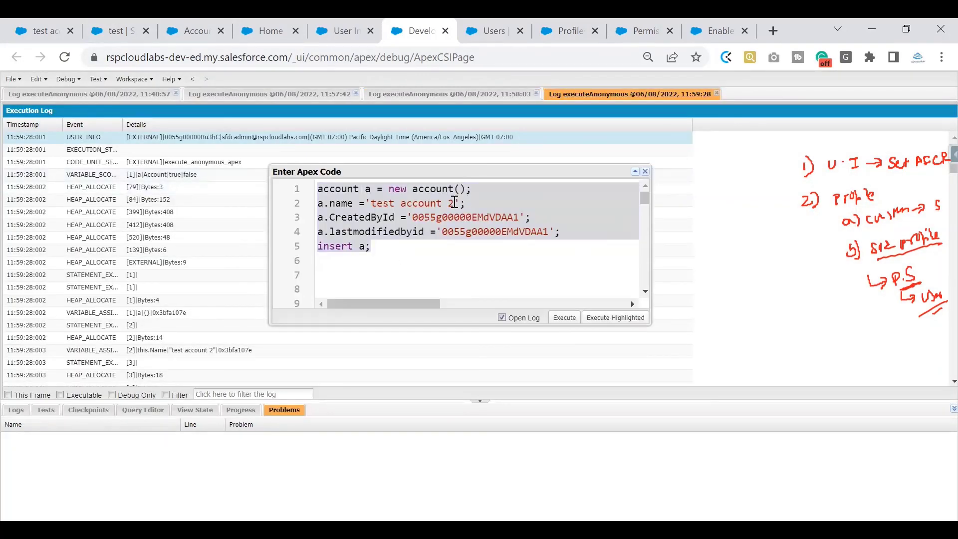
{"action": "left_click", "coordinate": [458, 202]}
{"action": "key", "text": "BackSpace"}
{"action": "type", "text": "3"}
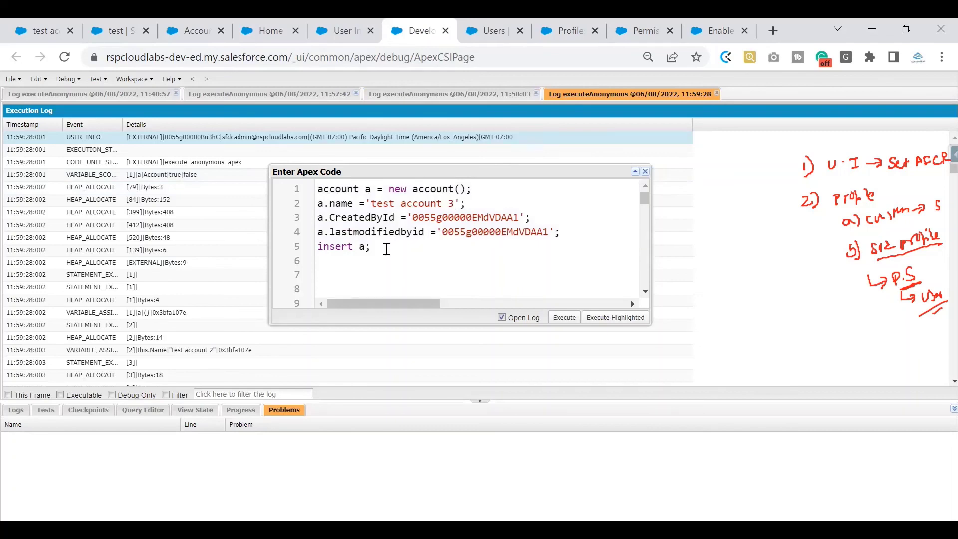
{"action": "left_click_drag", "start_coordinate": [387, 250], "coordinate": [299, 188]}
{"action": "left_click", "coordinate": [601, 319]}
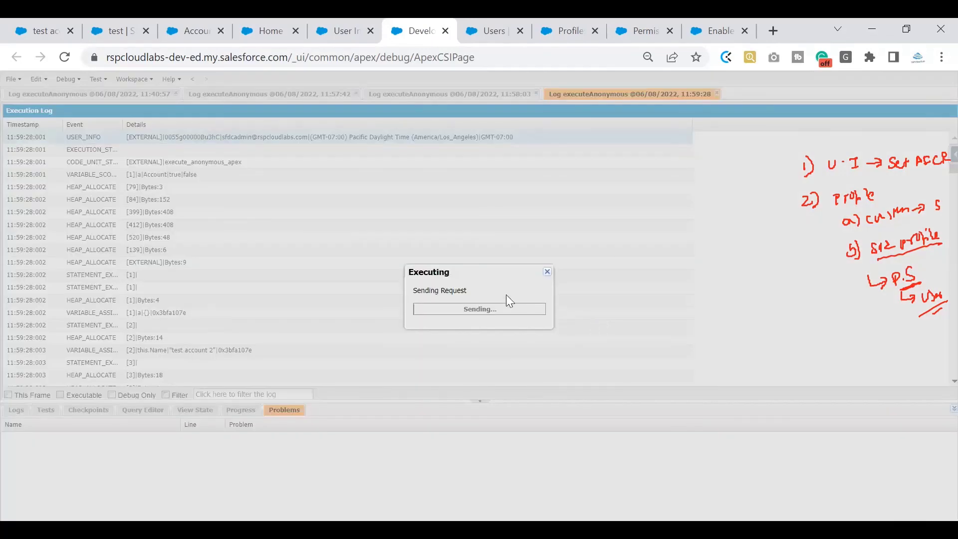
Open 'test account 3' from the recently viewed accounts and check its Created By and Last Modified By fields.
{"action": "left_click", "coordinate": [47, 27]}
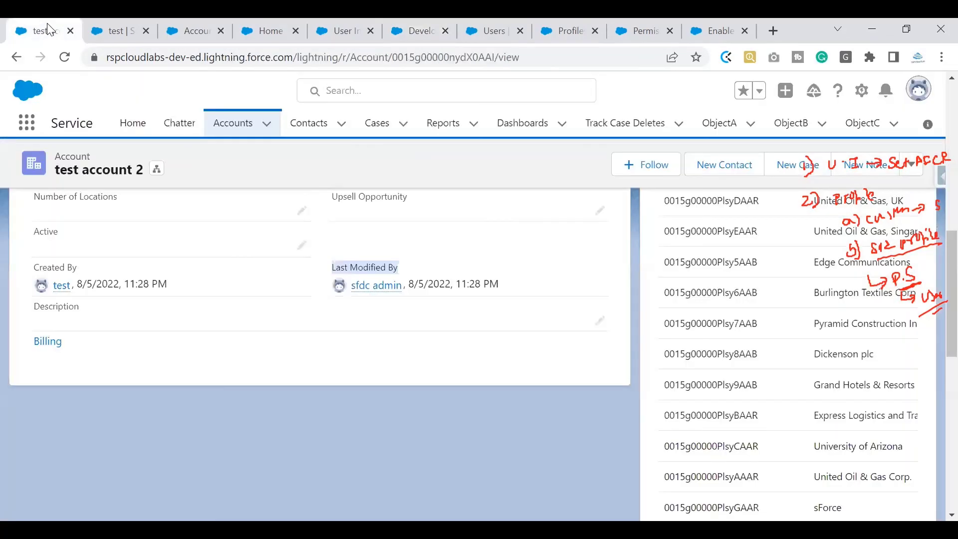
{"action": "left_click", "coordinate": [222, 123]}
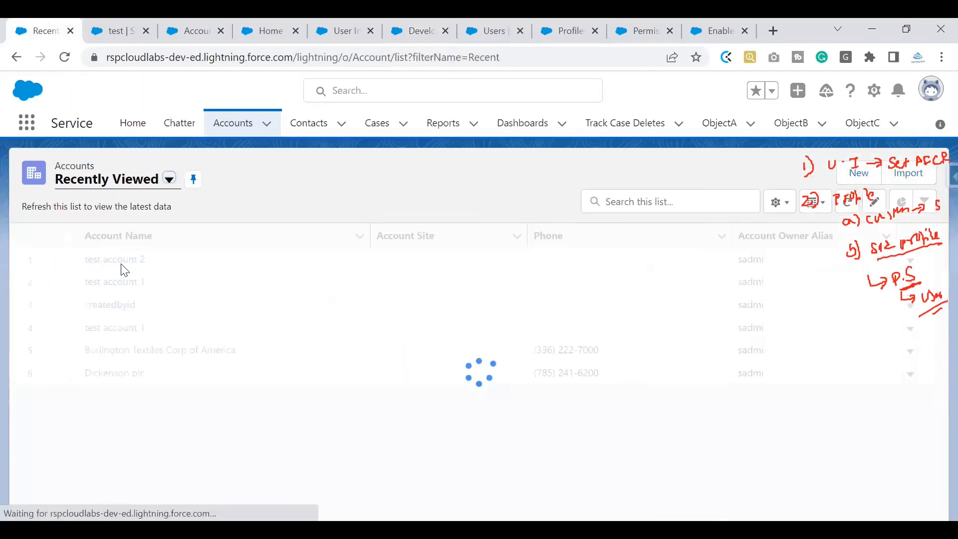
{"action": "left_click", "coordinate": [116, 260]}
{"action": "left_click", "coordinate": [129, 286]}
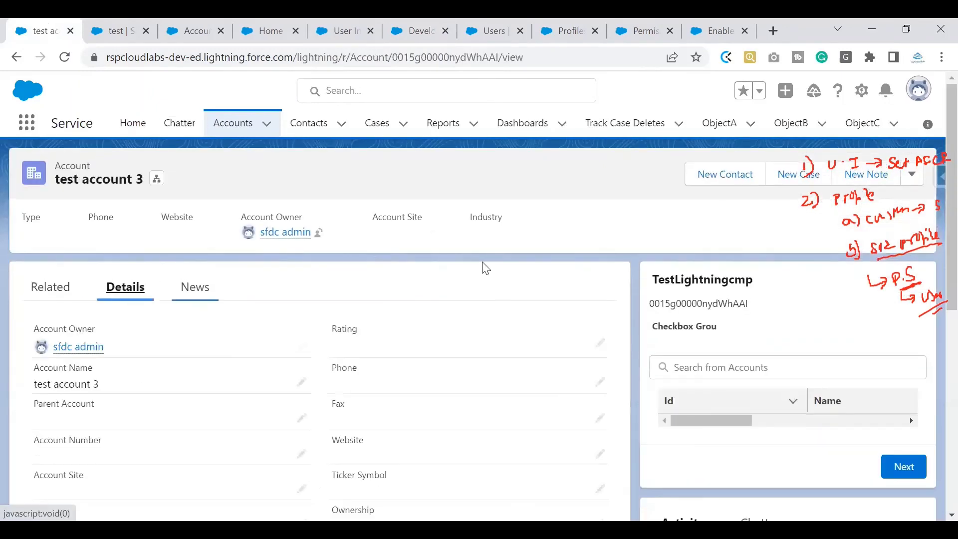
{"action": "scroll", "coordinate": [935, 315], "scroll_direction": "down", "scroll_amount": 10}
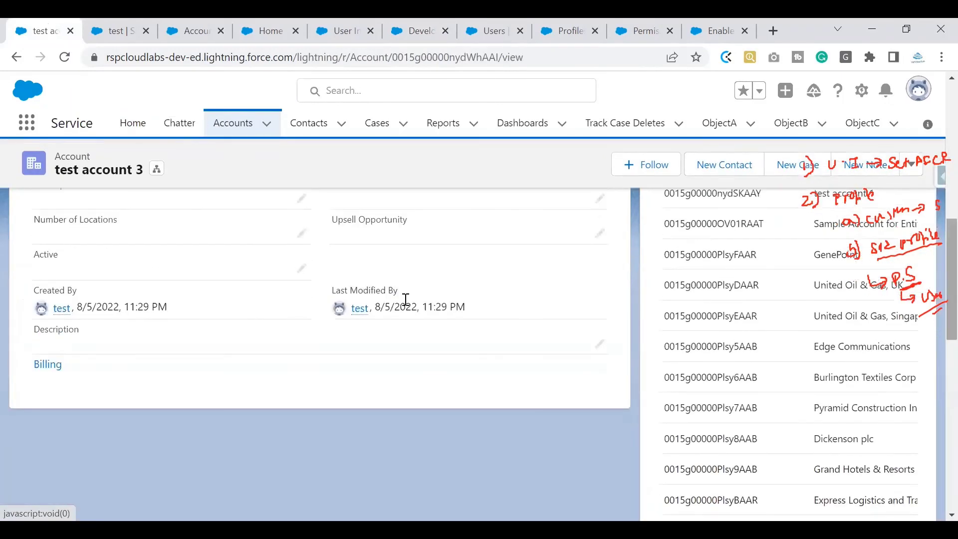